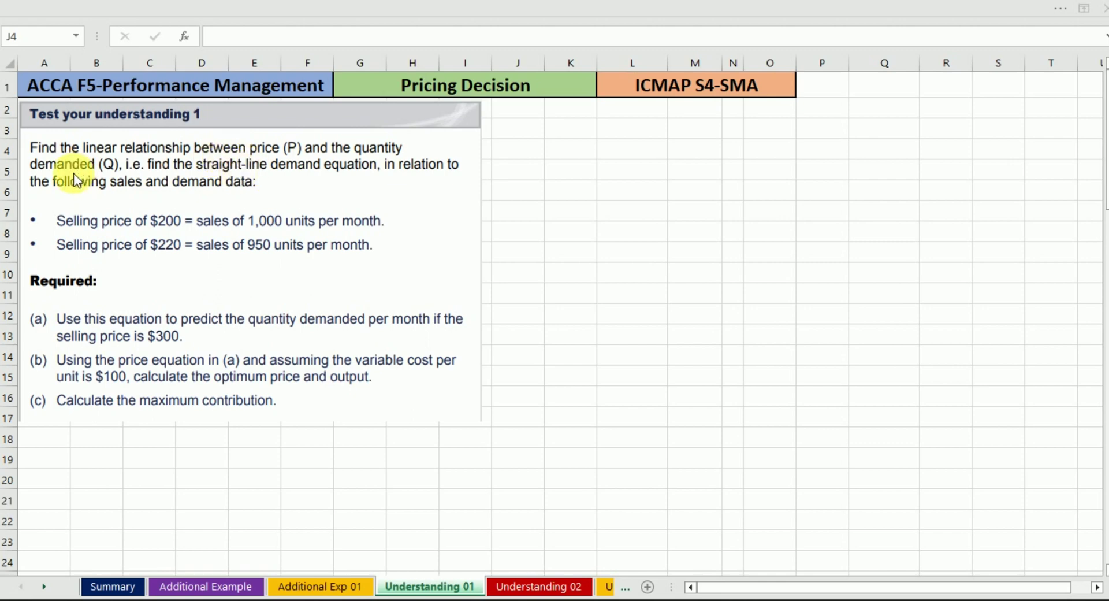
- Enter 'P =' in J3 and 'a -bQ' in K3
{"action": "key", "text": "Up"}
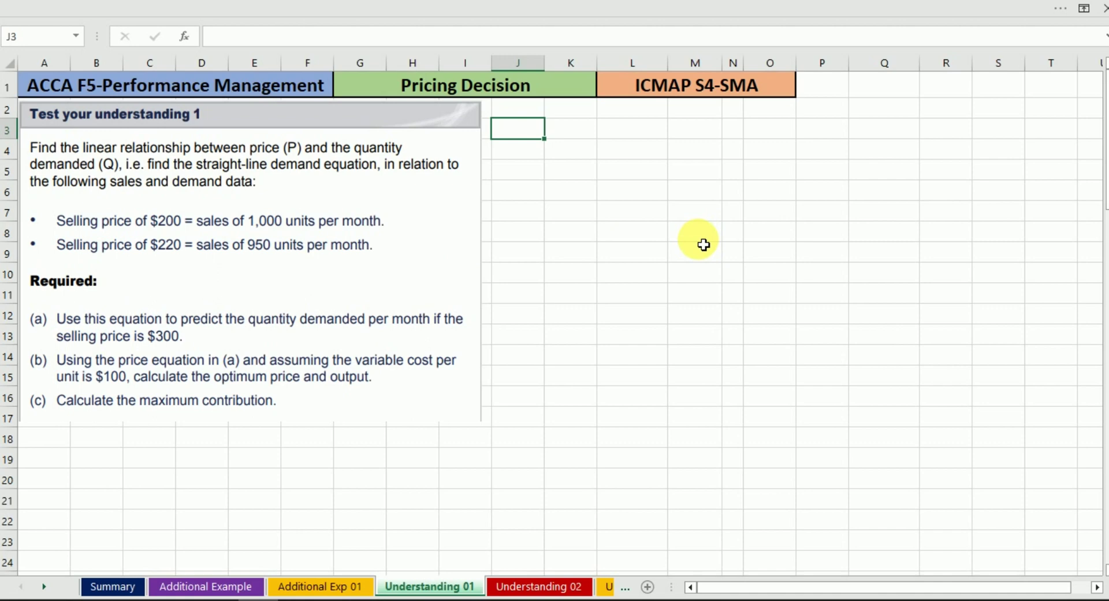
{"action": "type", "text": "P ="}
{"action": "key", "text": "Tab"}
{"action": "type", "text": "a"}
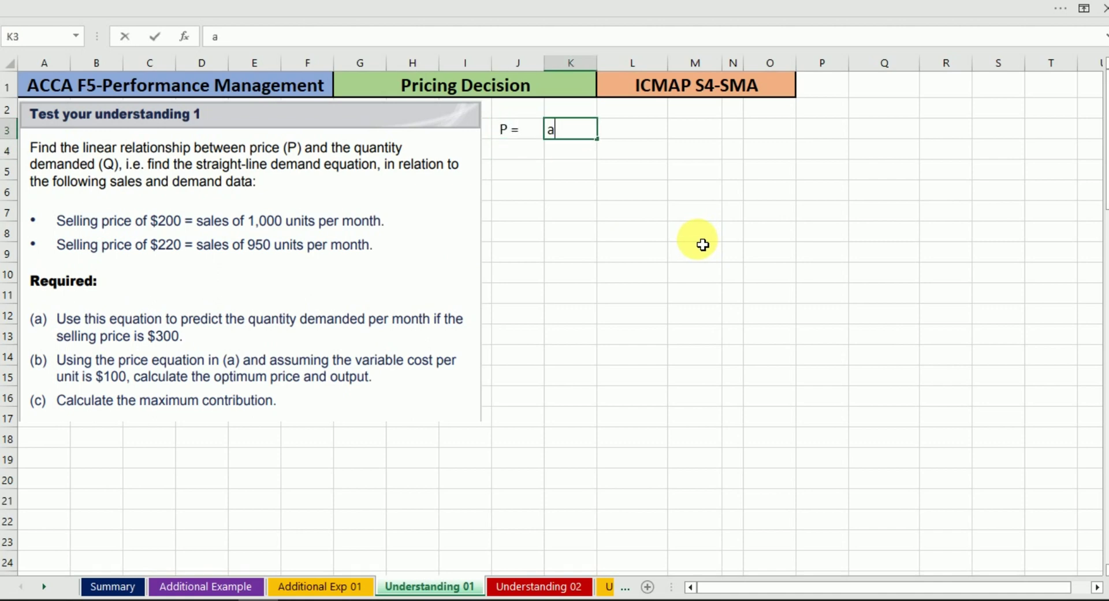
{"action": "type", "text": " -bQ"}
{"action": "key", "text": "Return"}
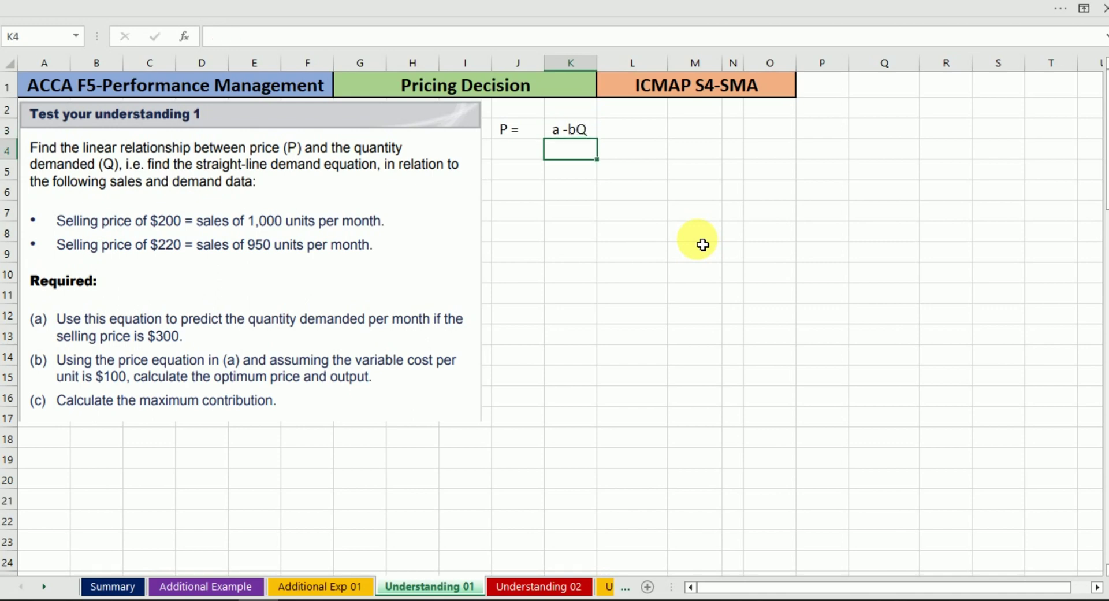
- Merge and centre 'a -bQ' across K3:L3 and give it and J3 outline borders
{"action": "key", "text": "Up"}
{"action": "key", "text": "shift+Right"}
{"action": "key", "text": "alt+h"}
{"action": "key", "text": "m"}
{"action": "key", "text": "c"}
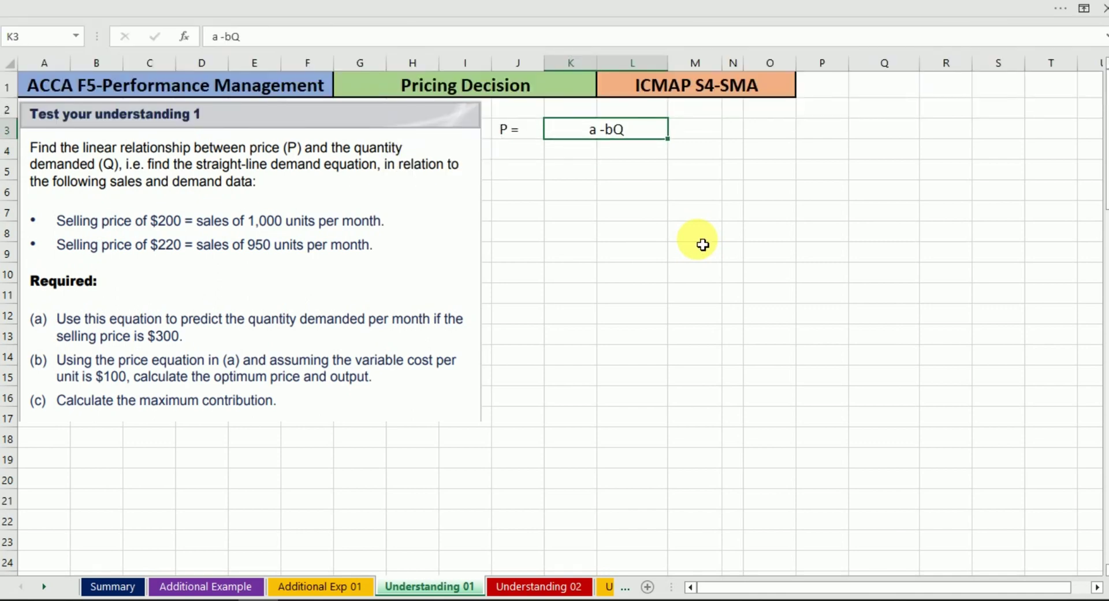
{"action": "key", "text": "alt+h"}
{"action": "key", "text": "b"}
{"action": "key", "text": "a"}
{"action": "key", "text": "Left"}
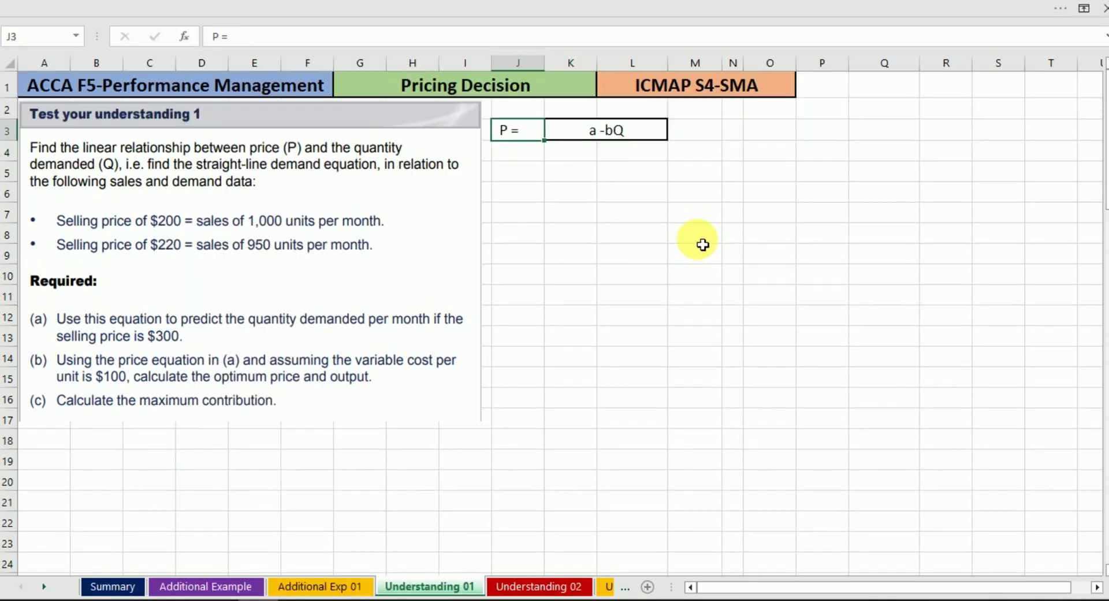
{"action": "key", "text": "alt+h"}
{"action": "key", "text": "b"}
{"action": "key", "text": "a"}
- Make J3:L3 bold with a light grey fill
{"action": "key", "text": "shift+Right"}
{"action": "key", "text": "ctrl+b"}
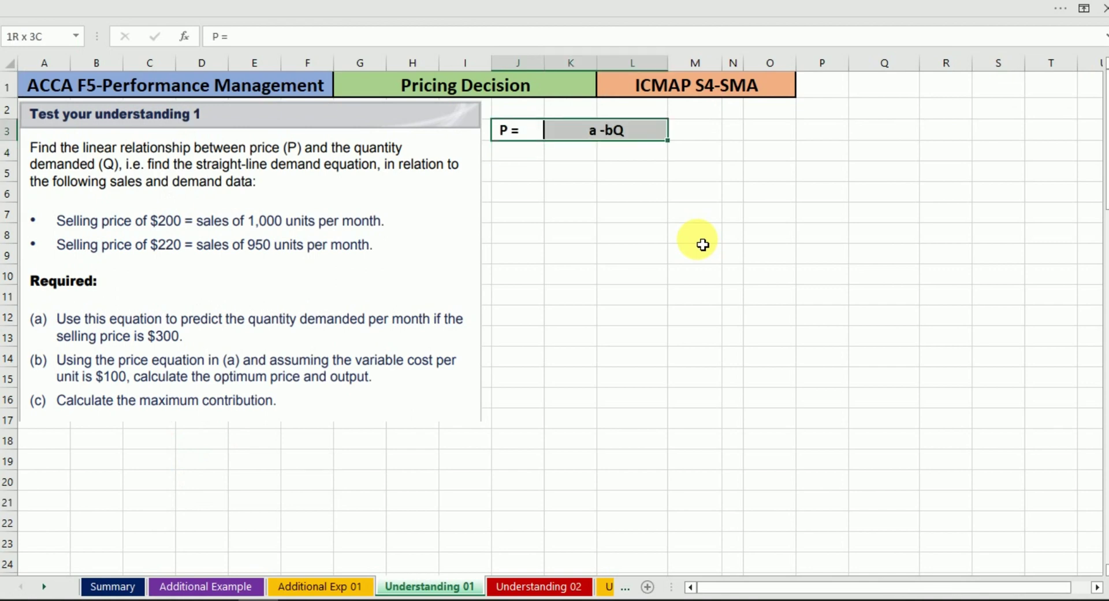
{"action": "key", "text": "alt+h"}
{"action": "key", "text": "h"}
{"action": "key", "text": "Down"}
{"action": "key", "text": "Down"}
{"action": "key", "text": "Down"}
{"action": "key", "text": "Right"}
{"action": "key", "text": "Right"}
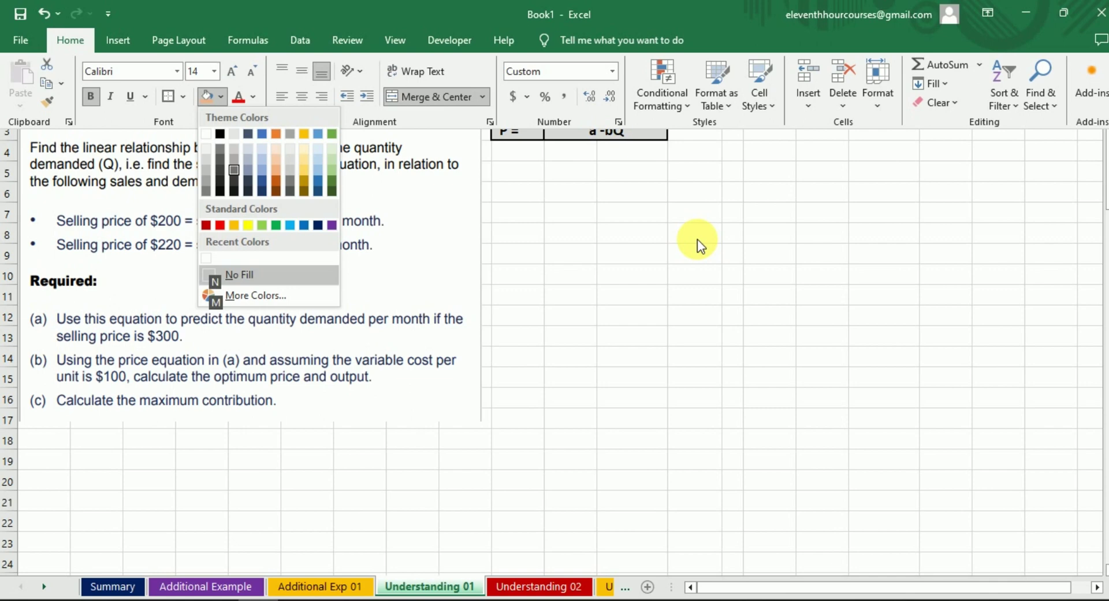
{"action": "key", "text": "Right"}
{"action": "key", "text": "Right"}
{"action": "key", "text": "Right"}
{"action": "key", "text": "Right"}
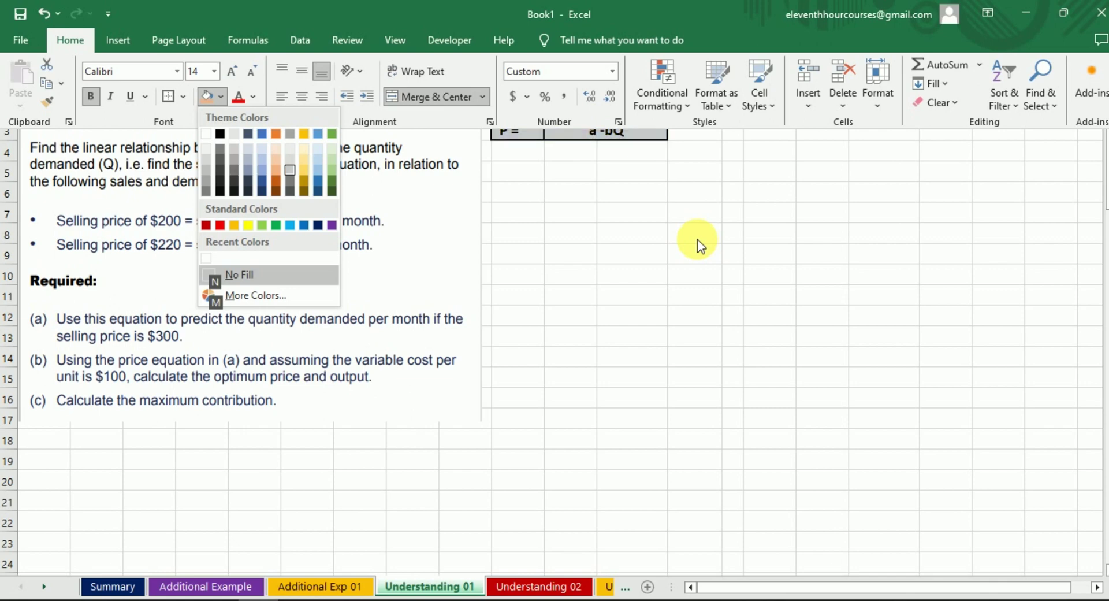
{"action": "key", "text": "Return"}
{"action": "key", "text": "Down"}
{"action": "key", "text": "Down"}
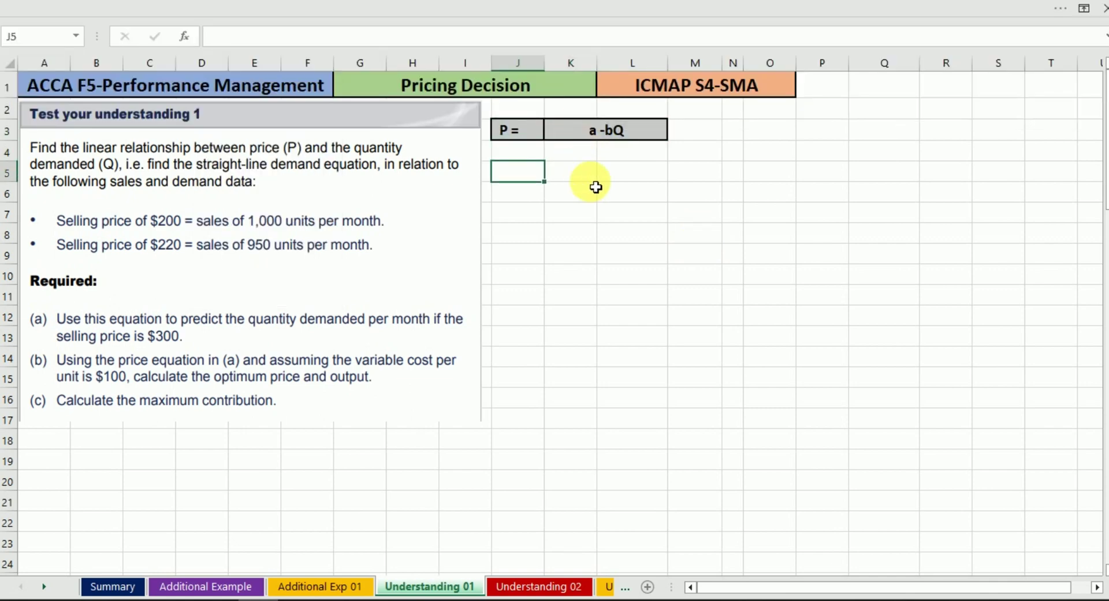
- Enter 'b =' in J8 and 'Change in Price' in K8, fixing the typos
{"action": "left_click", "coordinate": [524, 223]}
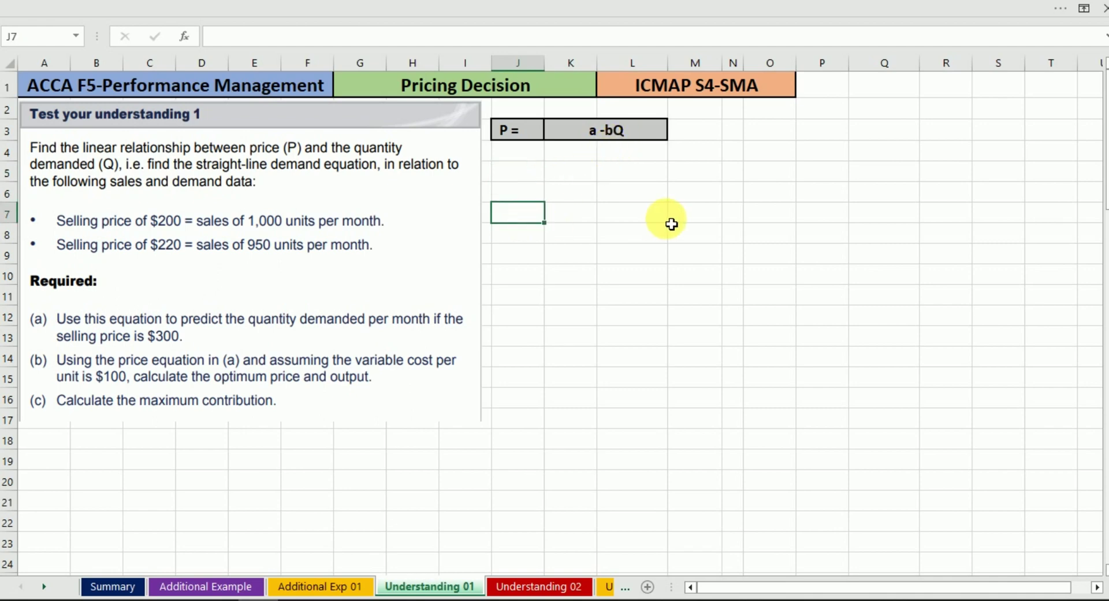
{"action": "key", "text": "Down"}
{"action": "type", "text": "b ="}
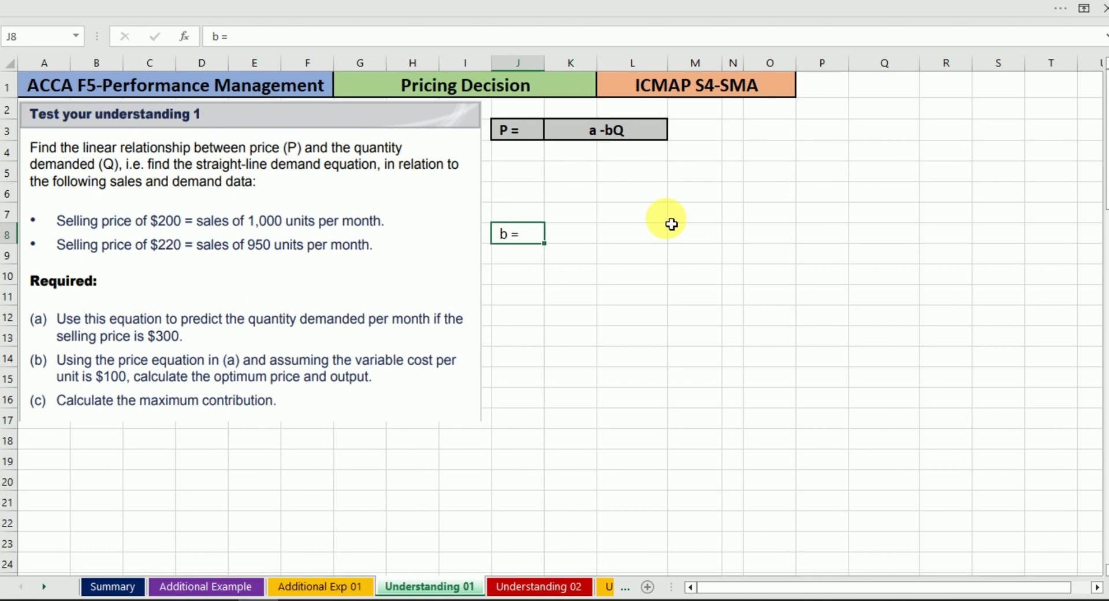
{"action": "key", "text": "Tab"}
{"action": "type", "text": "Change i"}
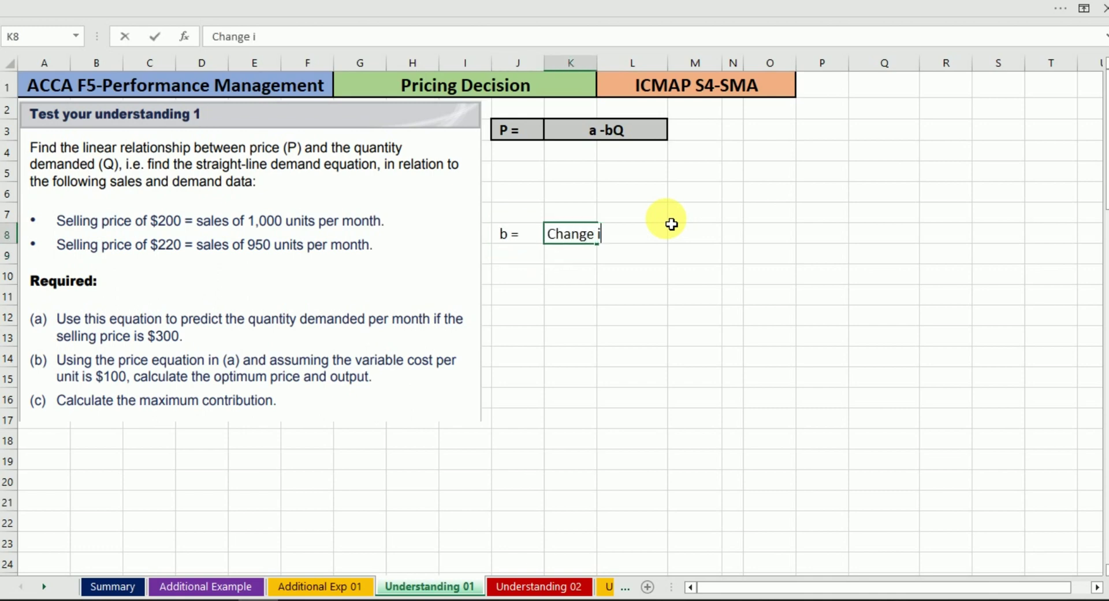
{"action": "type", "text": "n Pricwe"}
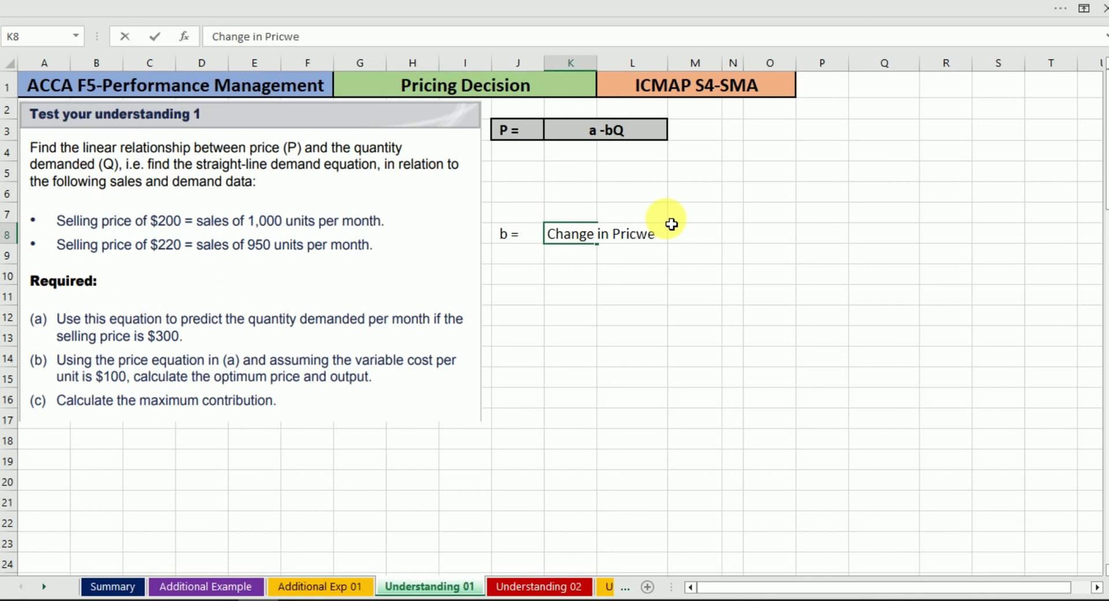
{"action": "key", "text": "Return"}
{"action": "key", "text": "Up"}
{"action": "key", "text": "F2"}
{"action": "key", "text": "BackSpace"}
{"action": "key", "text": "BackSpace"}
{"action": "type", "text": "e"}
{"action": "key", "text": "Return"}
- Merge and centre 'Change in Price' across K8:L8 with a dividing border
{"action": "key", "text": "Up"}
{"action": "key", "text": "shift+Right"}
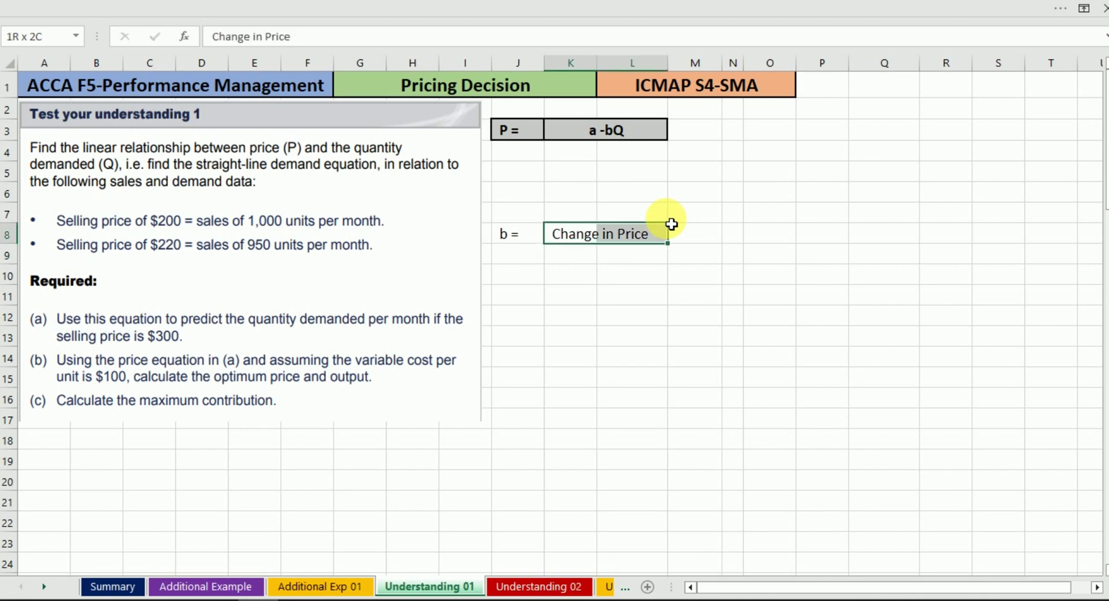
{"action": "key", "text": "alt+h"}
{"action": "key", "text": "m"}
{"action": "key", "text": "c"}
{"action": "key", "text": "alt+h"}
{"action": "key", "text": "b"}
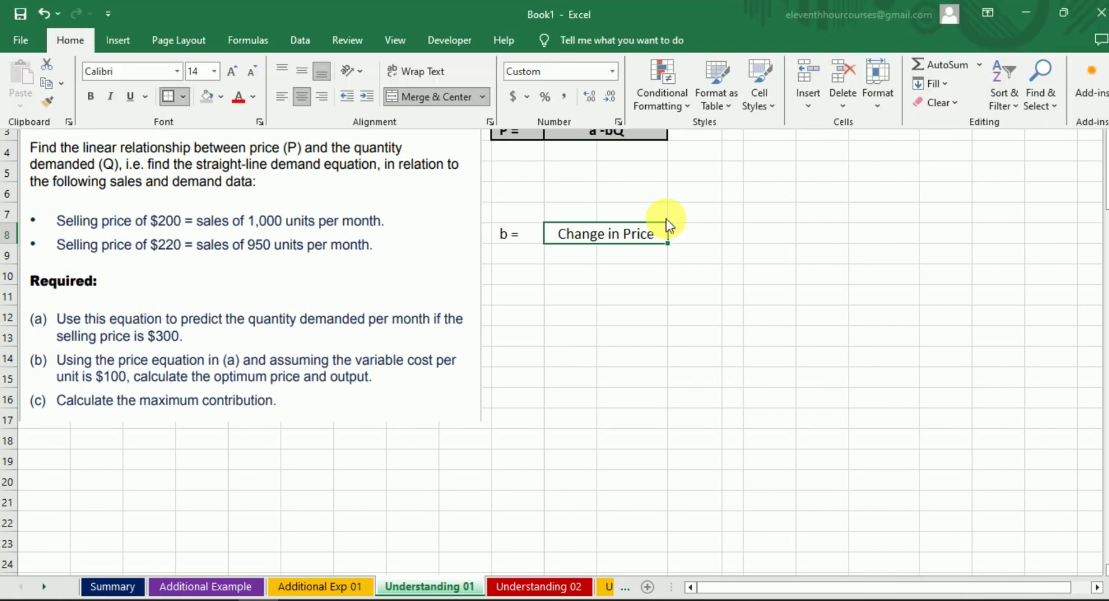
{"action": "key", "text": "a"}
{"action": "key", "text": "Down"}
{"action": "key", "text": "ctrl+c"}
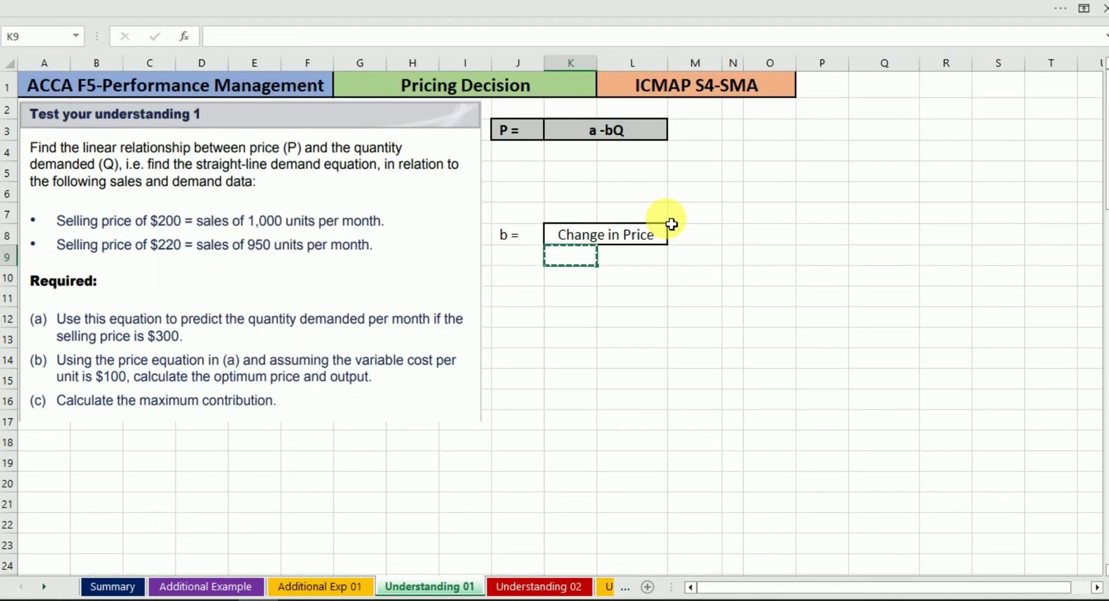
{"action": "key", "text": "Up"}
{"action": "key", "text": "alt"}
{"action": "key", "text": "Escape"}
{"action": "key", "text": "Down"}
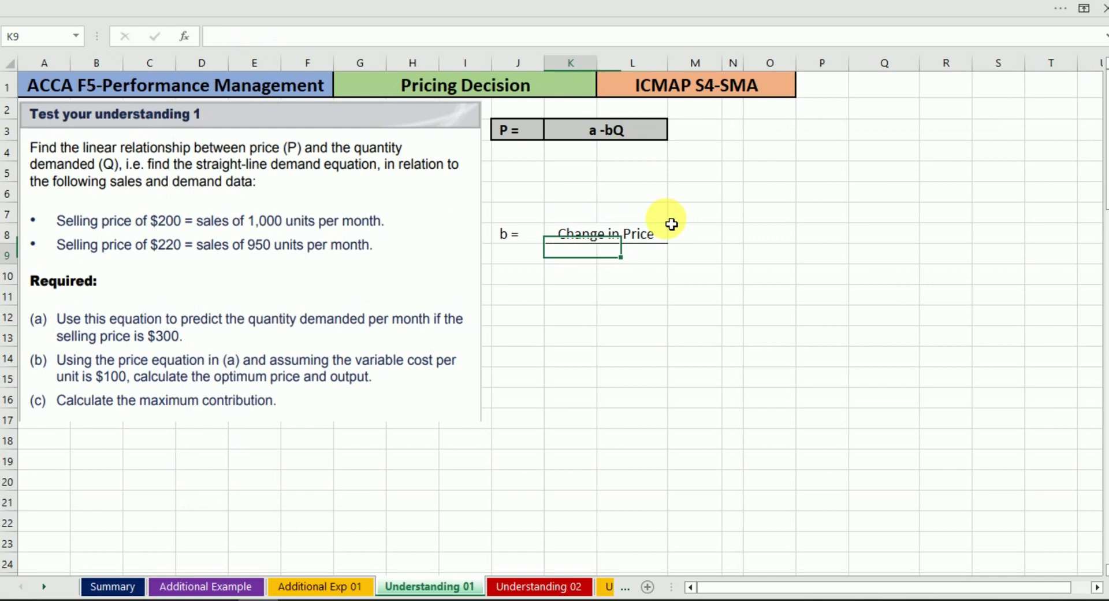
- Enter 'Change in Quantity' in K9, merge it across K9:L9, and resize columns J and K
{"action": "type", "text": "Change in Quan"}
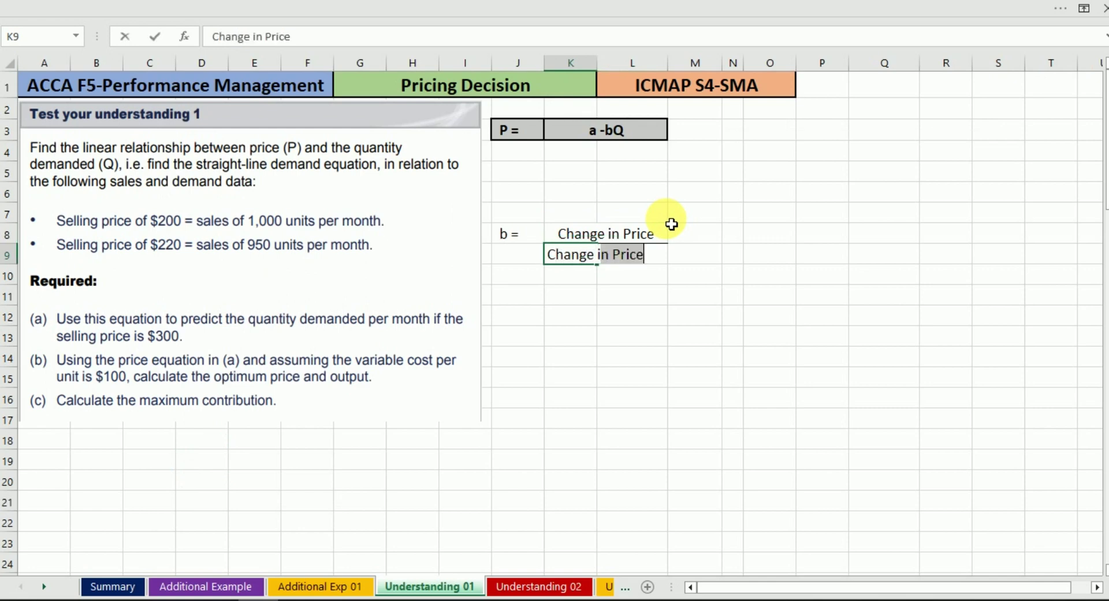
{"action": "type", "text": "ityt"}
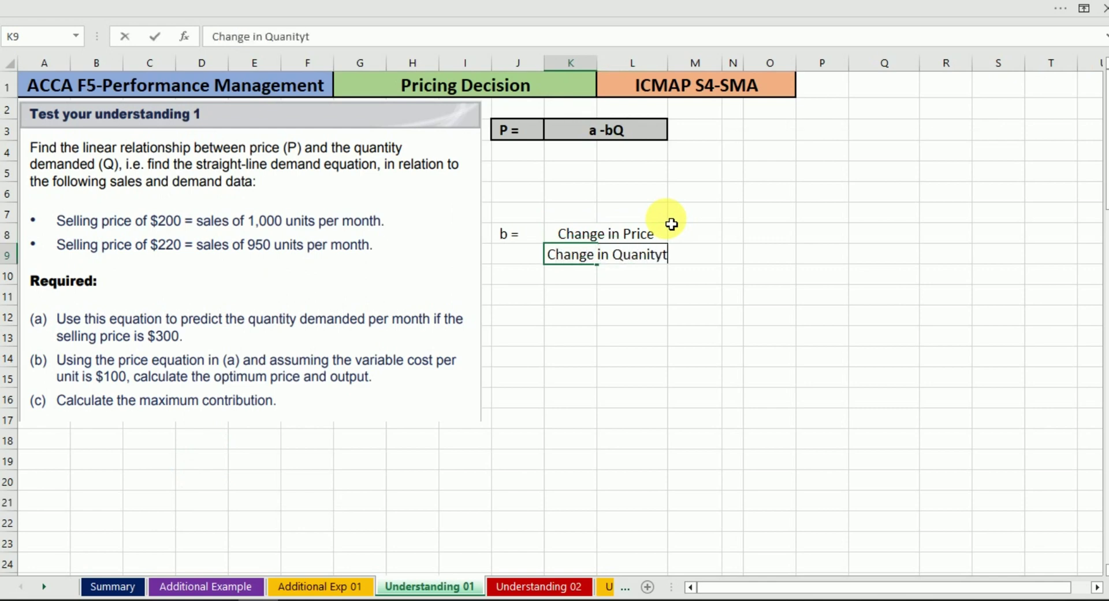
{"action": "key", "text": "BackSpace"}
{"action": "key", "text": "BackSpace"}
{"action": "key", "text": "BackSpace"}
{"action": "type", "text": "tity"}
{"action": "key", "text": "Return"}
{"action": "key", "text": "Up"}
{"action": "key", "text": "shift+Right"}
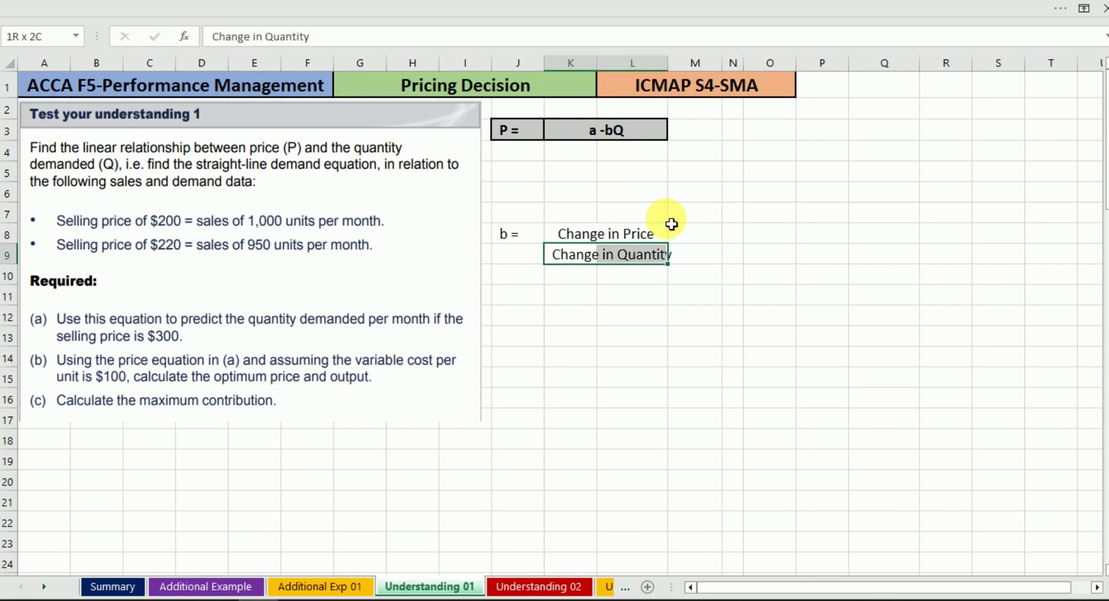
{"action": "key", "text": "alt+h"}
{"action": "key", "text": "m"}
{"action": "key", "text": "c"}
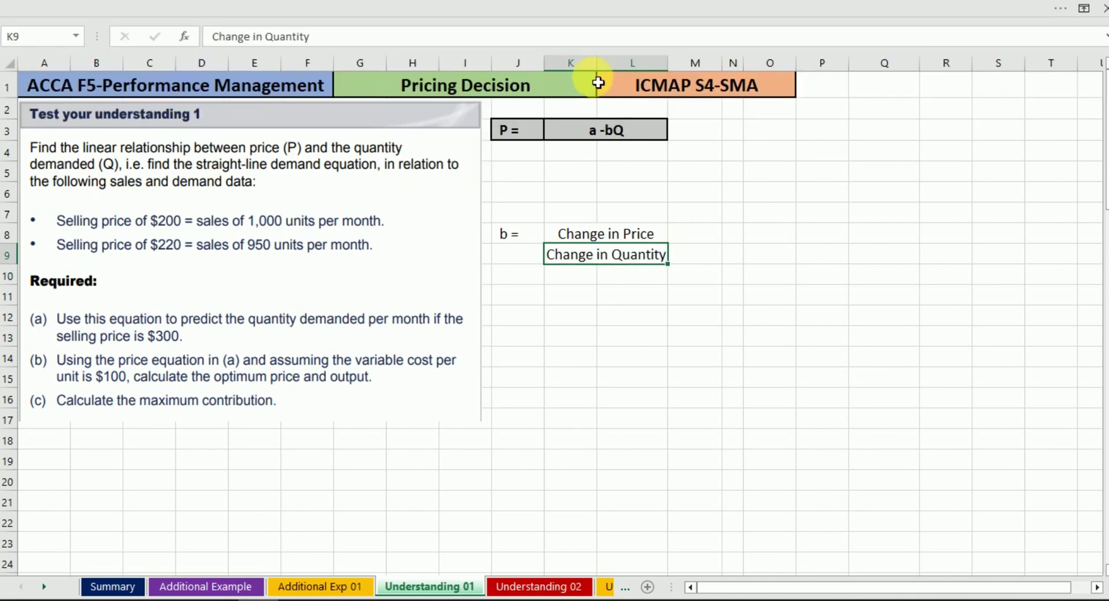
{"action": "left_click_drag", "start_coordinate": [601, 70], "coordinate": [530, 68]}
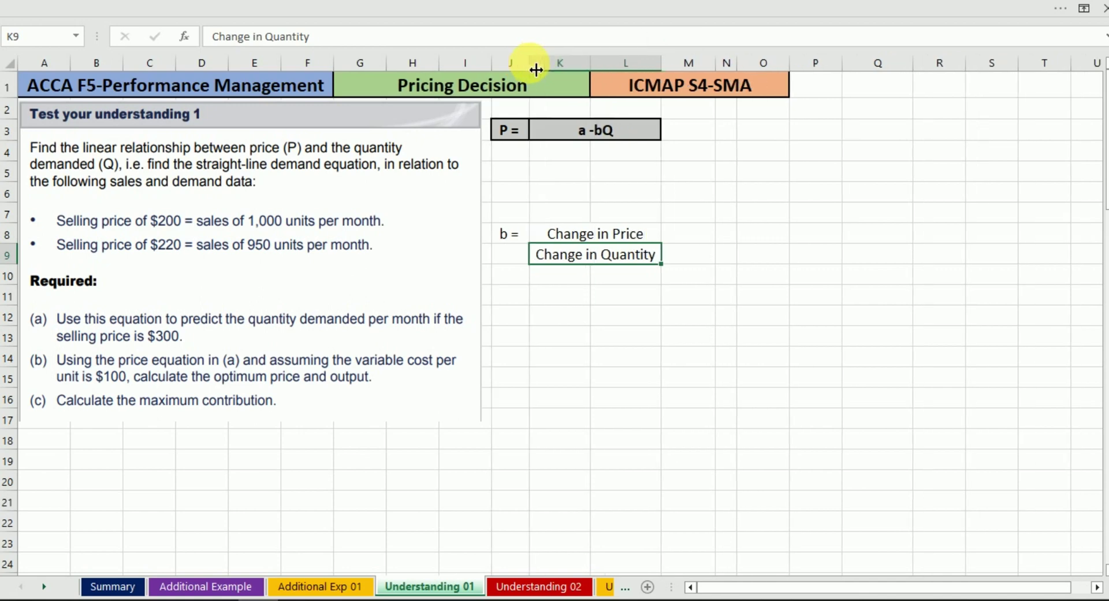
{"action": "left_click", "coordinate": [752, 340]}
{"action": "left_click", "coordinate": [509, 257]}
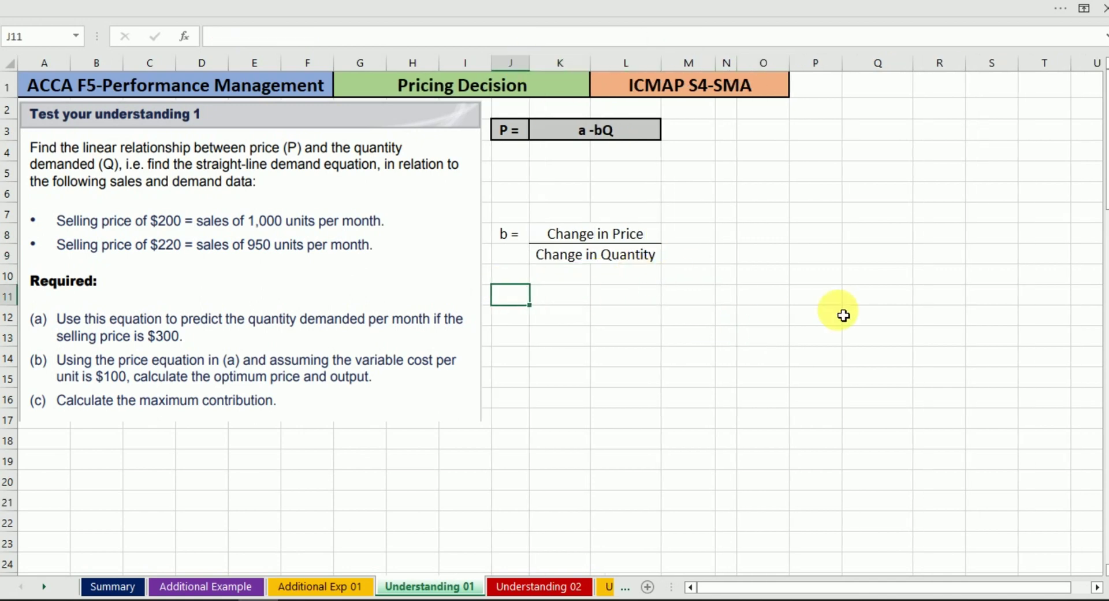
- Make the b fraction block J8:L9 bold
{"action": "key", "text": "Up"}
{"action": "key", "text": "shift+Right"}
{"action": "key", "text": "shift+Right"}
{"action": "key", "text": "shift+Down"}
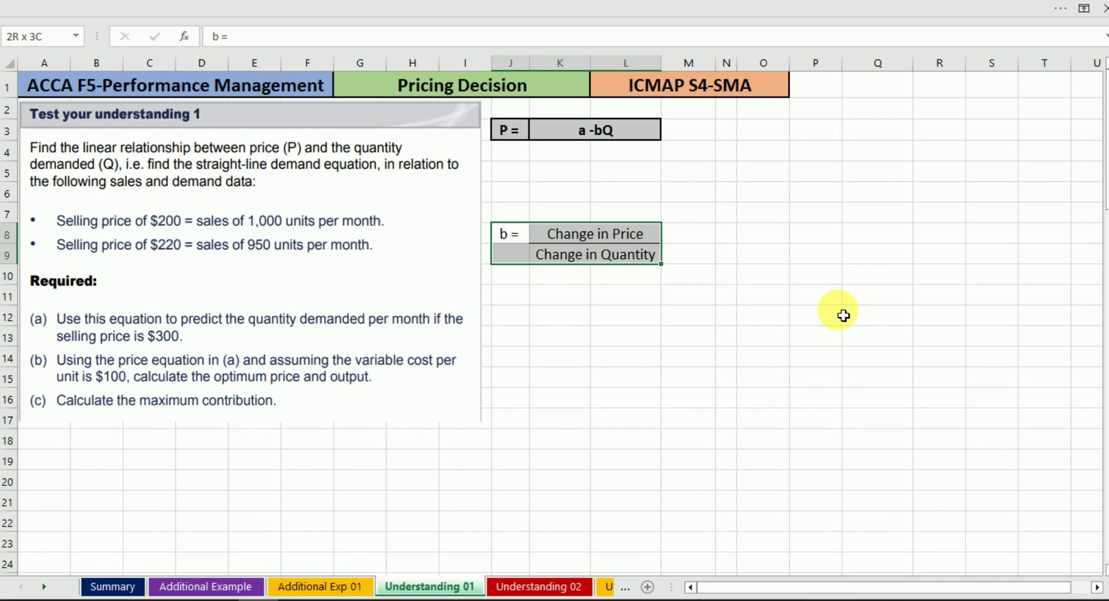
{"action": "key", "text": "ctrl+b"}
- Label J11 'b =' and enter the price change =220-200 and quantity change =950-1000 in K11:K12
{"action": "key", "text": "Down"}
{"action": "key", "text": "Down"}
{"action": "key", "text": "Down"}
{"action": "type", "text": "b ="}
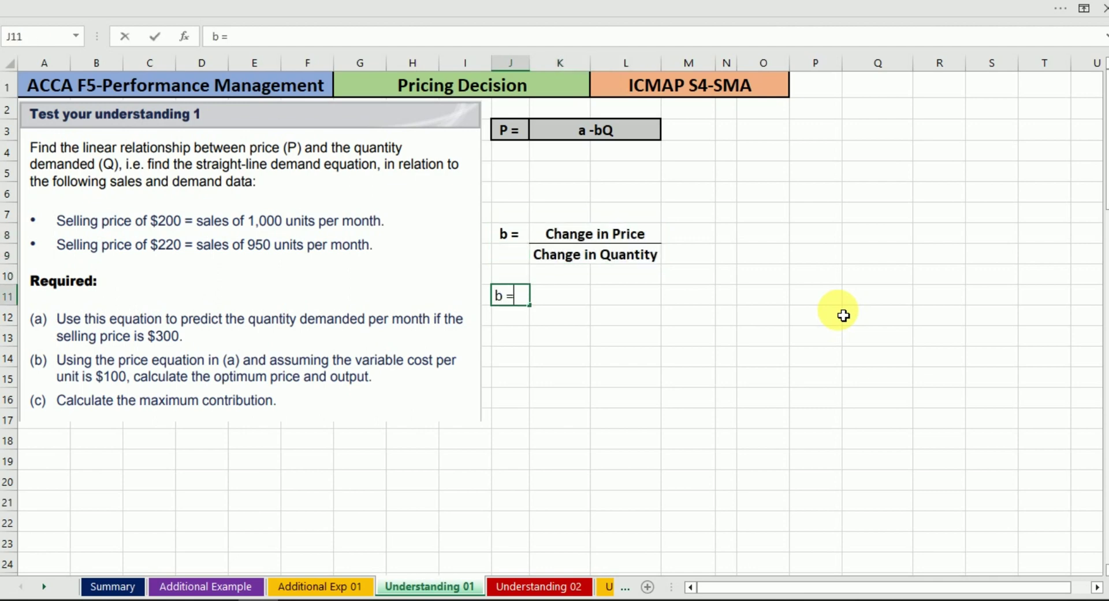
{"action": "key", "text": "Return"}
{"action": "key", "text": "Up"}
{"action": "key", "text": "Right"}
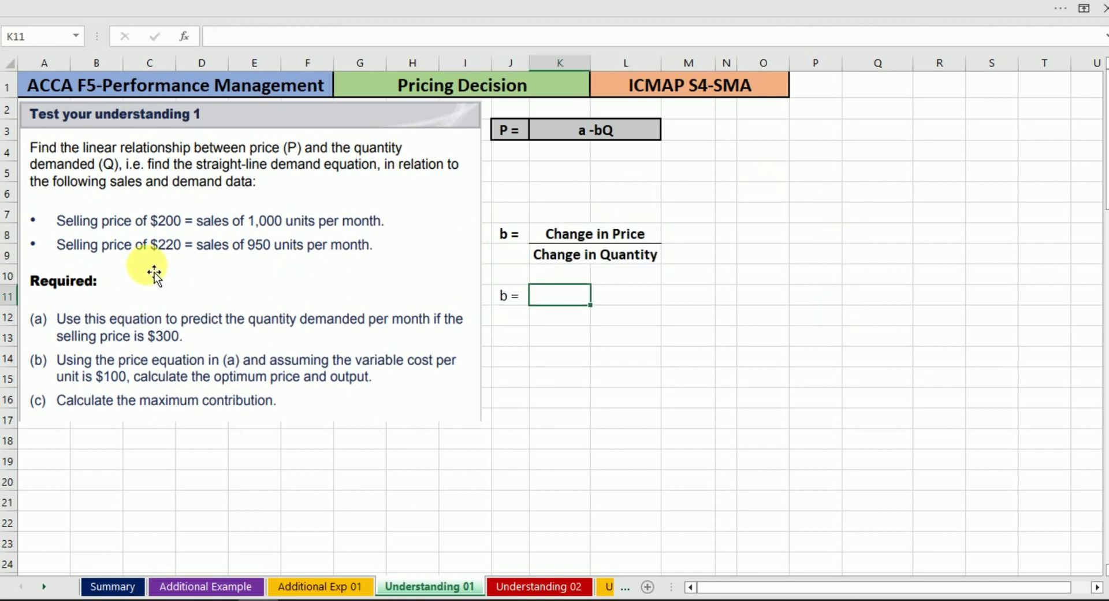
{"action": "type", "text": "=220-20"}
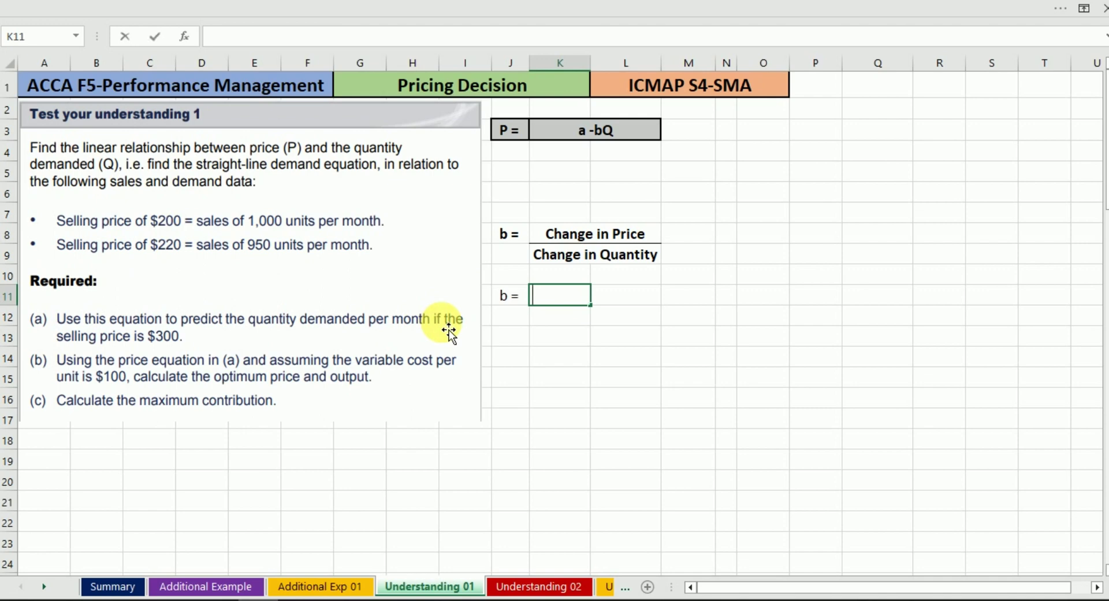
{"action": "type", "text": "0"}
{"action": "key", "text": "Return"}
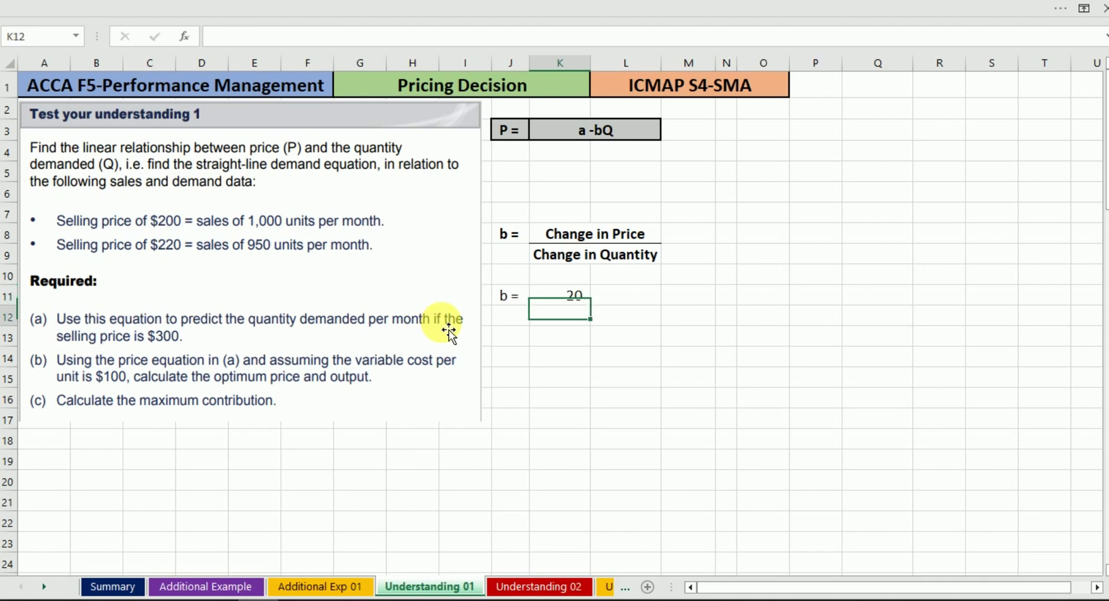
{"action": "key", "text": "Up"}
{"action": "key", "text": "Down"}
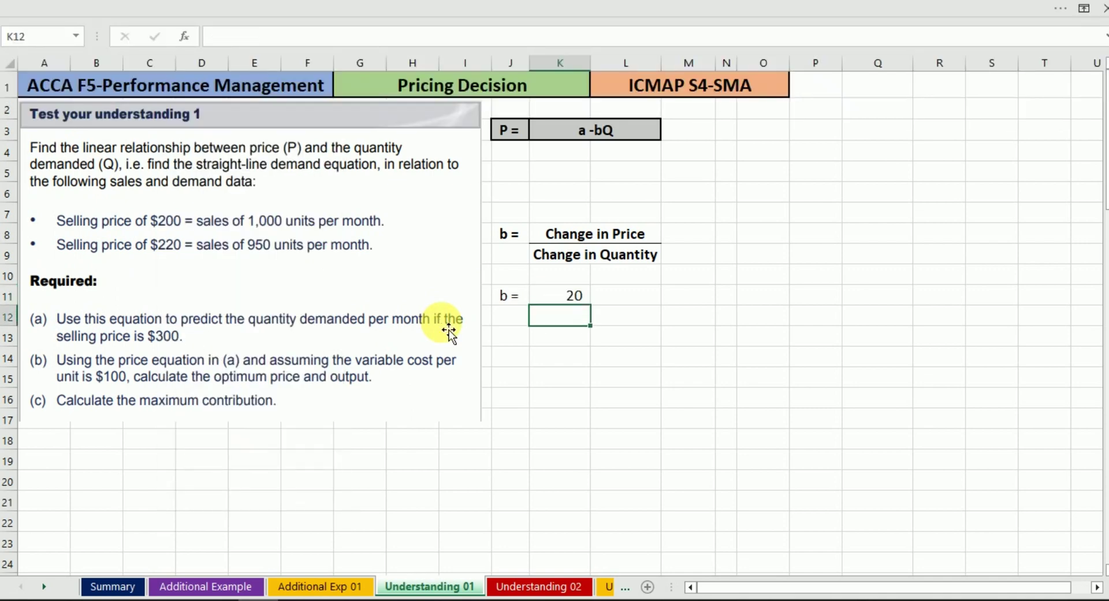
{"action": "type", "text": "="}
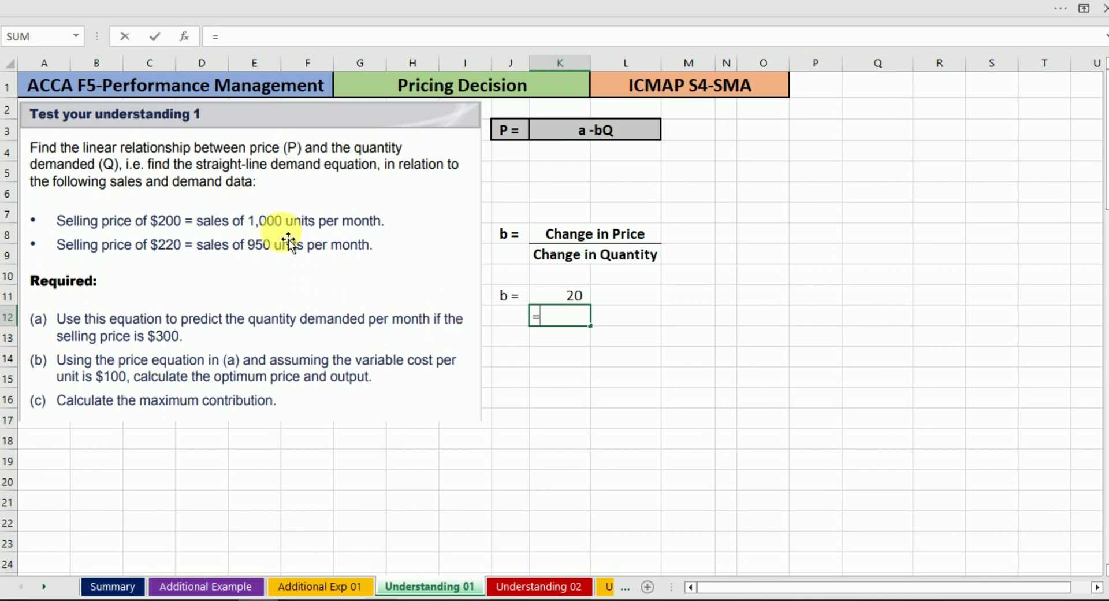
{"action": "type", "text": "950-100"}
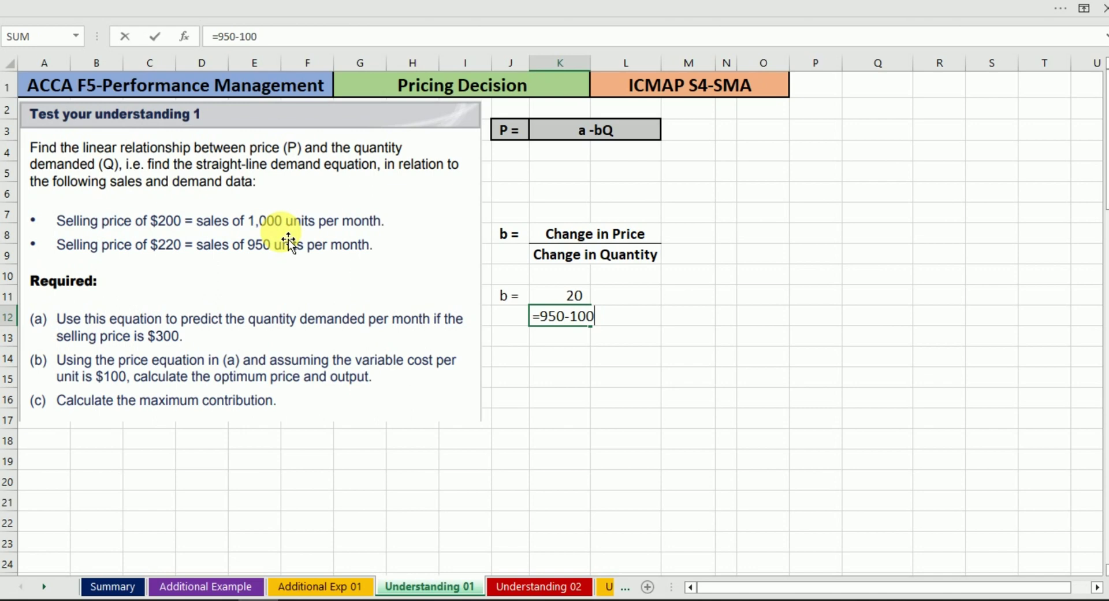
{"action": "type", "text": "0"}
{"action": "key", "text": "Return"}
{"action": "key", "text": "Up"}
{"action": "key", "text": "Down"}
- Label J14 'b' and calculate b as =K11/K12 in K14
{"action": "key", "text": "Left"}
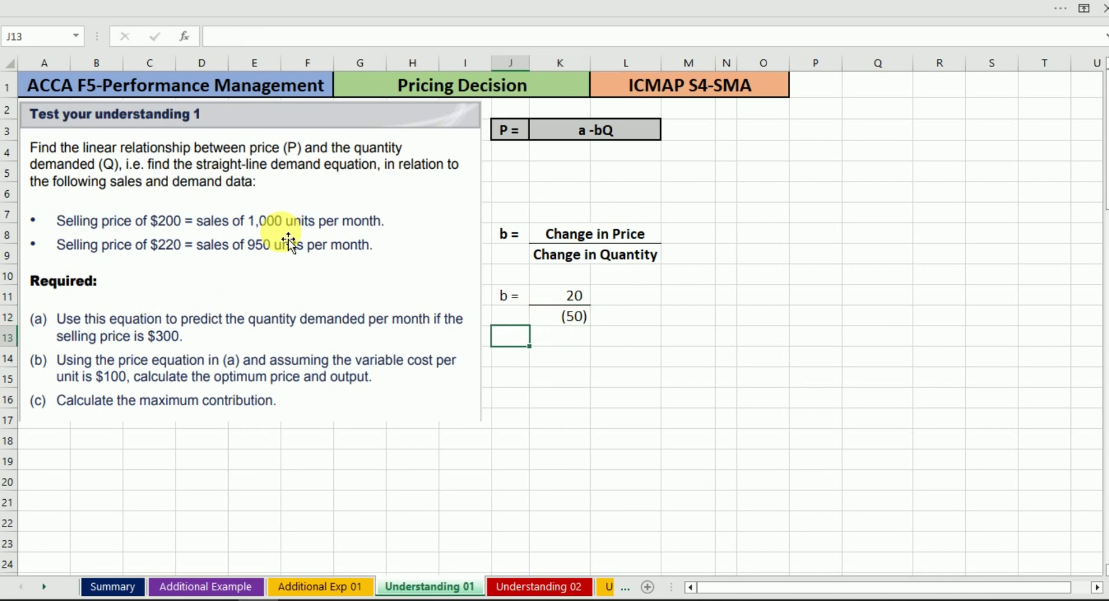
{"action": "key", "text": "Down"}
{"action": "type", "text": "b"}
{"action": "key", "text": "Right"}
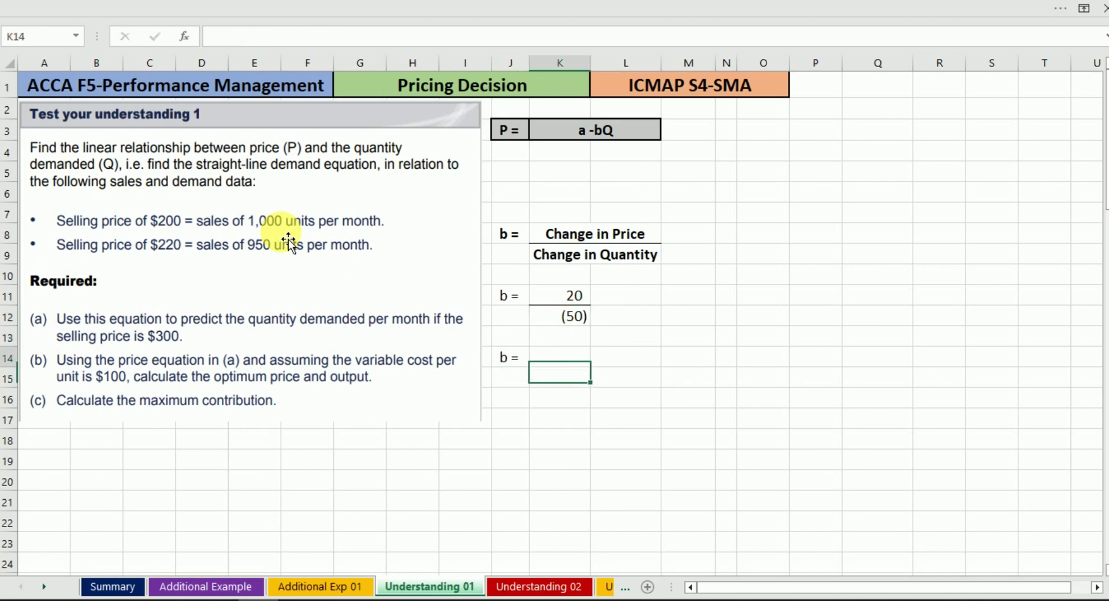
{"action": "type", "text": "="}
{"action": "key", "text": "Up"}
{"action": "key", "text": "Up"}
{"action": "key", "text": "Up"}
{"action": "type", "text": "/"}
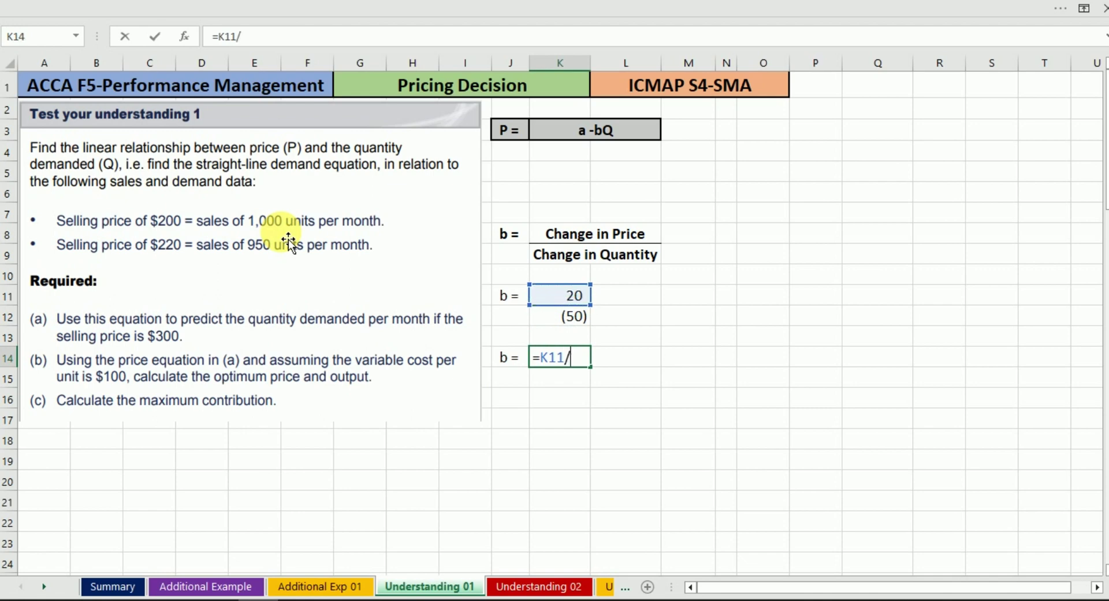
{"action": "key", "text": "Up"}
{"action": "key", "text": "Up"}
{"action": "key", "text": "Return"}
{"action": "key", "text": "Up"}
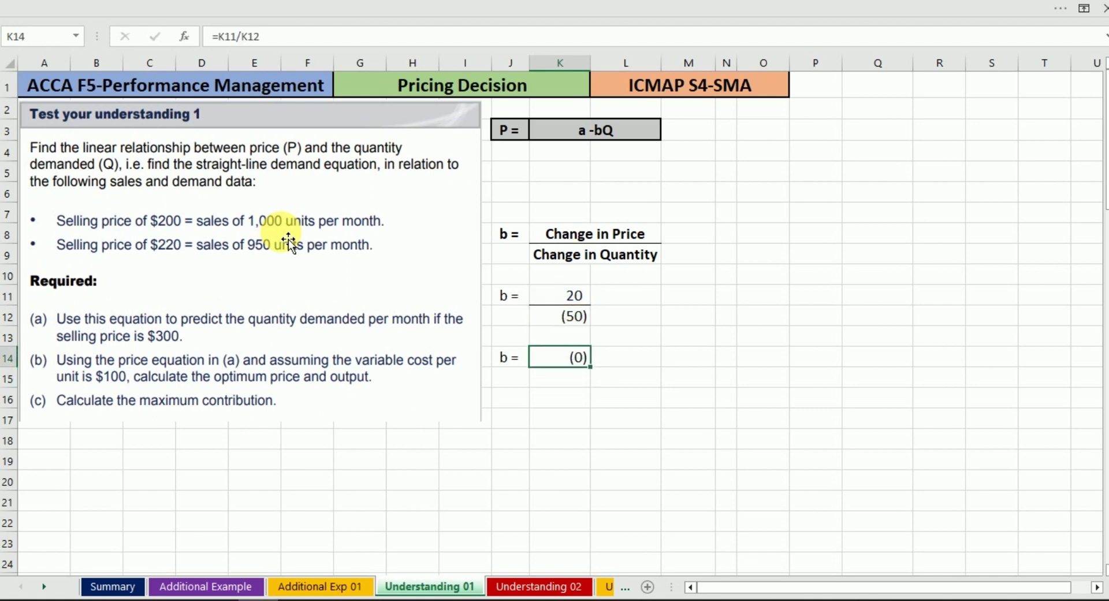
- Show b to two decimals and make J14:K14 bold with a light blue fill
{"action": "key", "text": "alt+h"}
{"action": "key", "text": "0"}
{"action": "key", "text": "alt+h"}
{"action": "key", "text": "0"}
{"action": "key", "text": "Down"}
{"action": "key", "text": "Up"}
{"action": "key", "text": "shift+Left"}
{"action": "key", "text": "ctrl+b"}
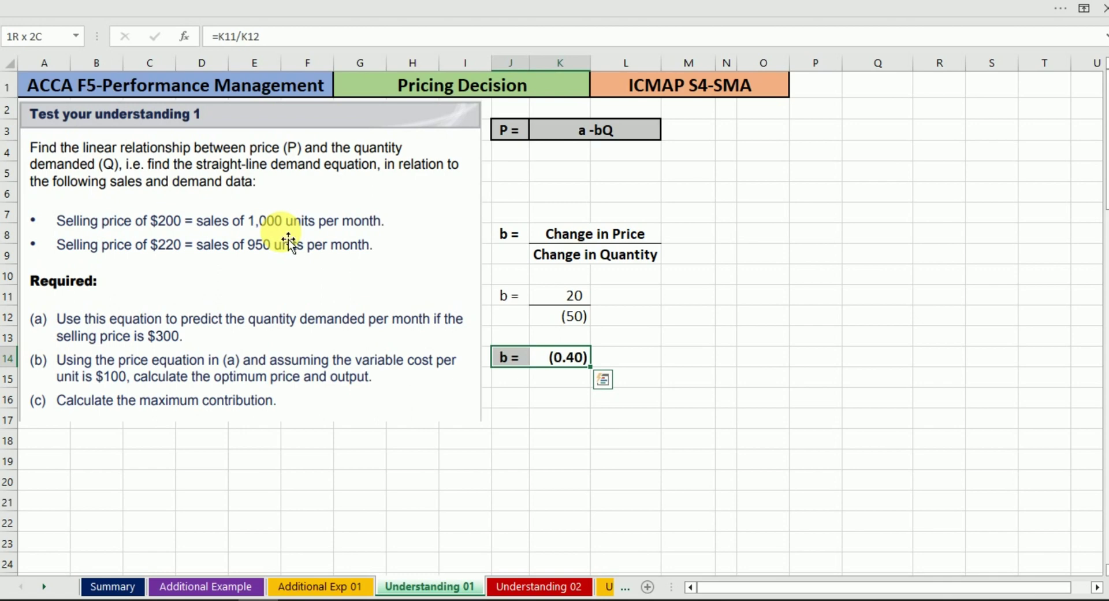
{"action": "key", "text": "alt+h"}
{"action": "key", "text": "h"}
{"action": "key", "text": "Down"}
{"action": "key", "text": "Down"}
{"action": "key", "text": "Right"}
{"action": "key", "text": "Right"}
{"action": "key", "text": "Right"}
{"action": "key", "text": "Right"}
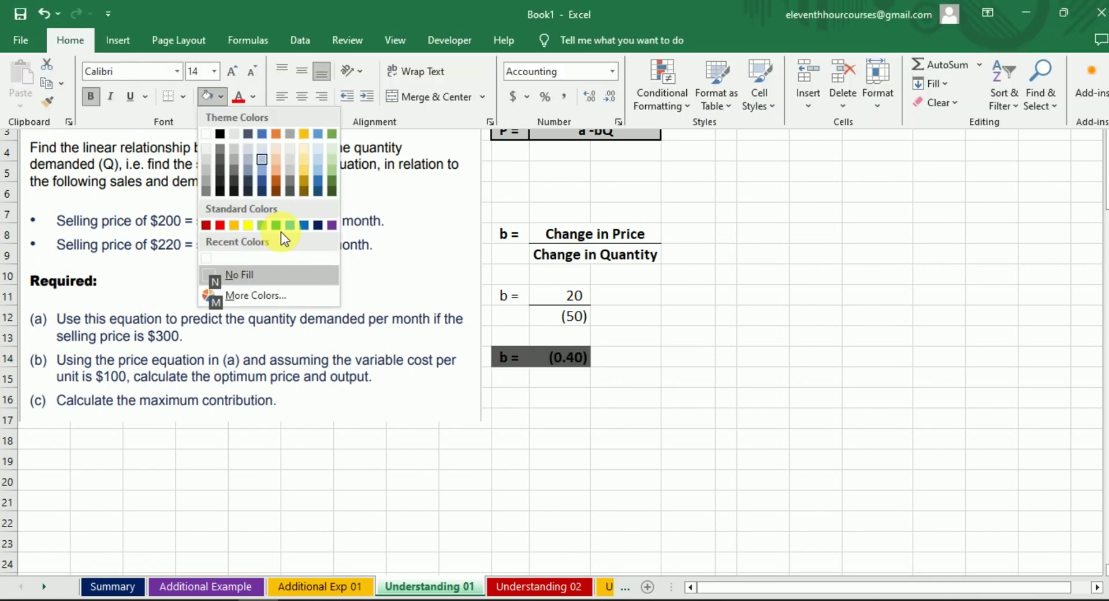
{"action": "key", "text": "Down"}
{"action": "key", "text": "Return"}
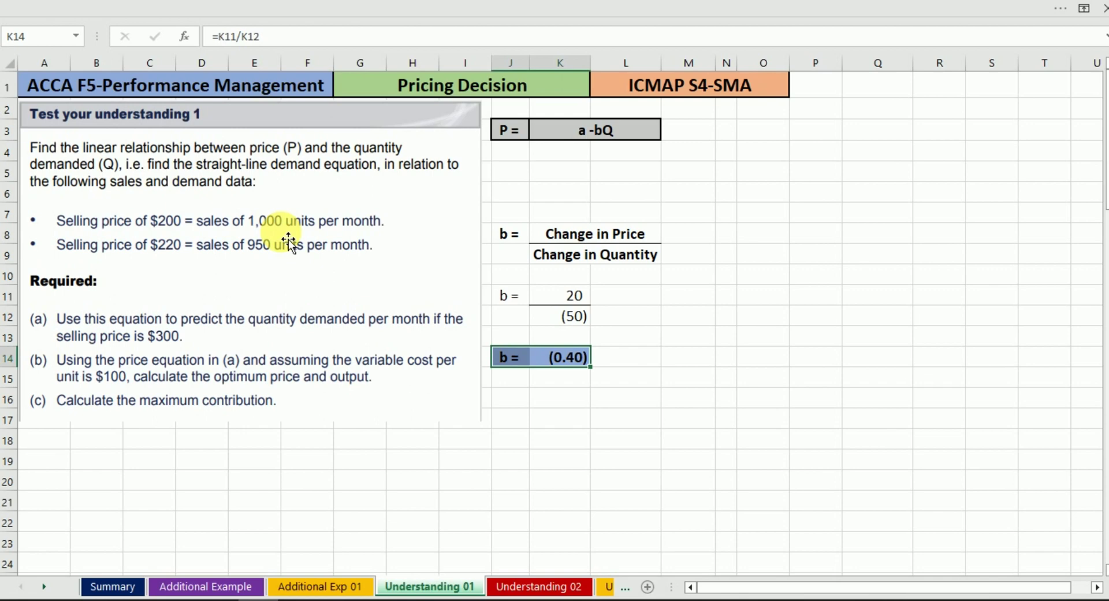
- Enter 'a =?' in J16, then 'P =' and 'a -bQ' in J17:K17
{"action": "key", "text": "Down"}
{"action": "key", "text": "Down"}
{"action": "key", "text": "Down"}
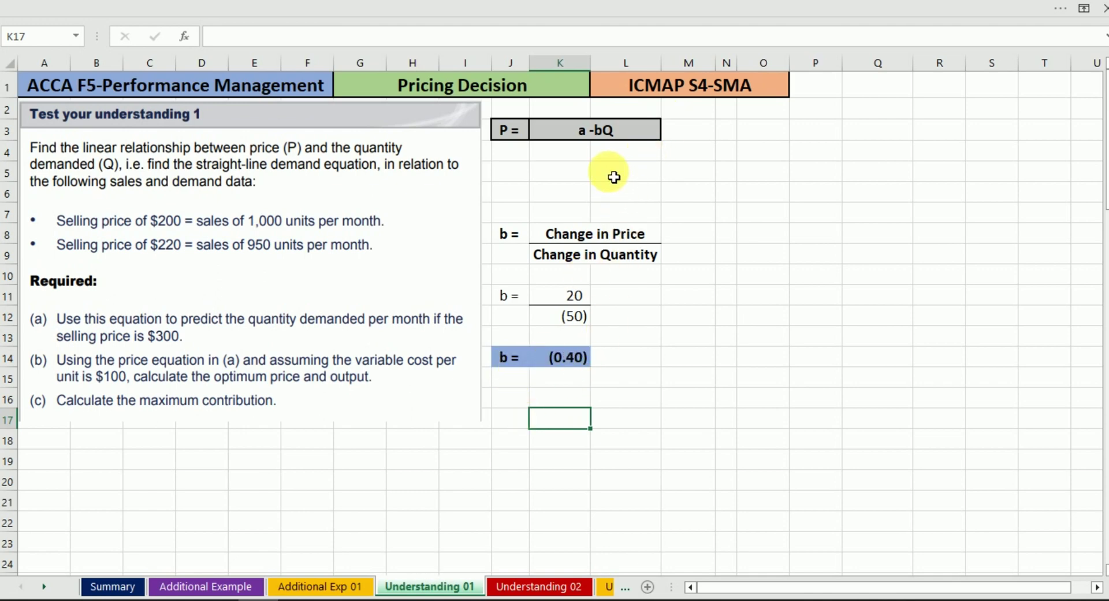
{"action": "left_click", "coordinate": [514, 399]}
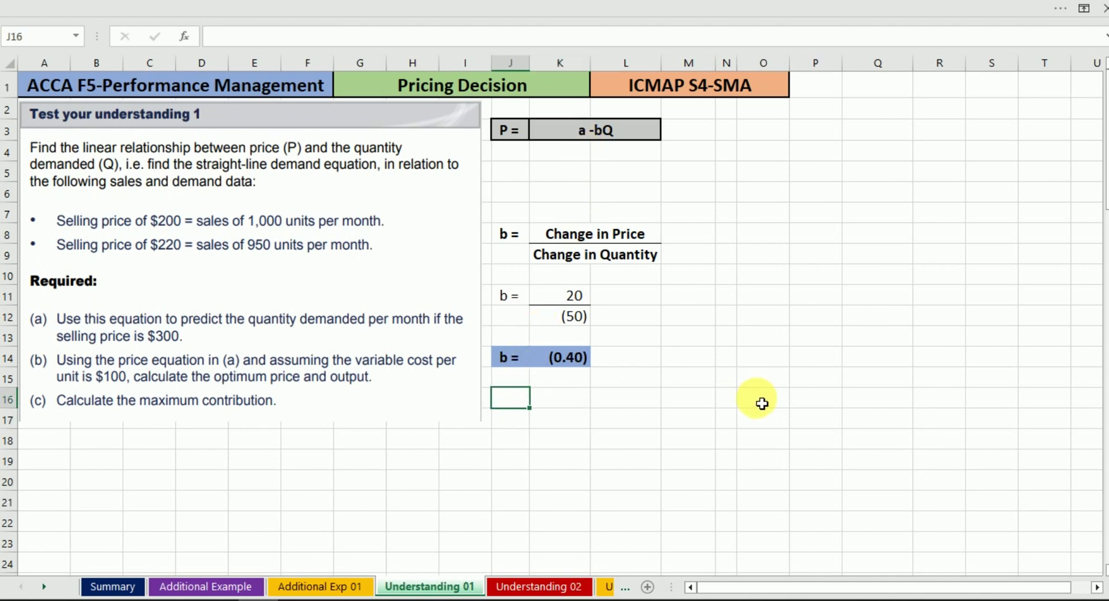
{"action": "type", "text": "a =?"}
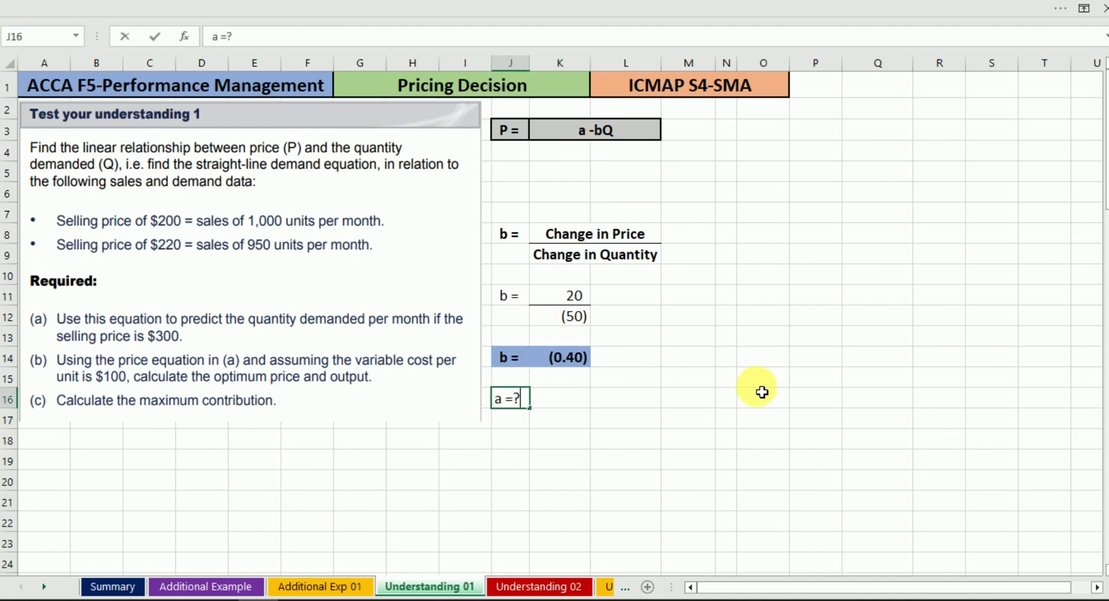
{"action": "key", "text": "Return"}
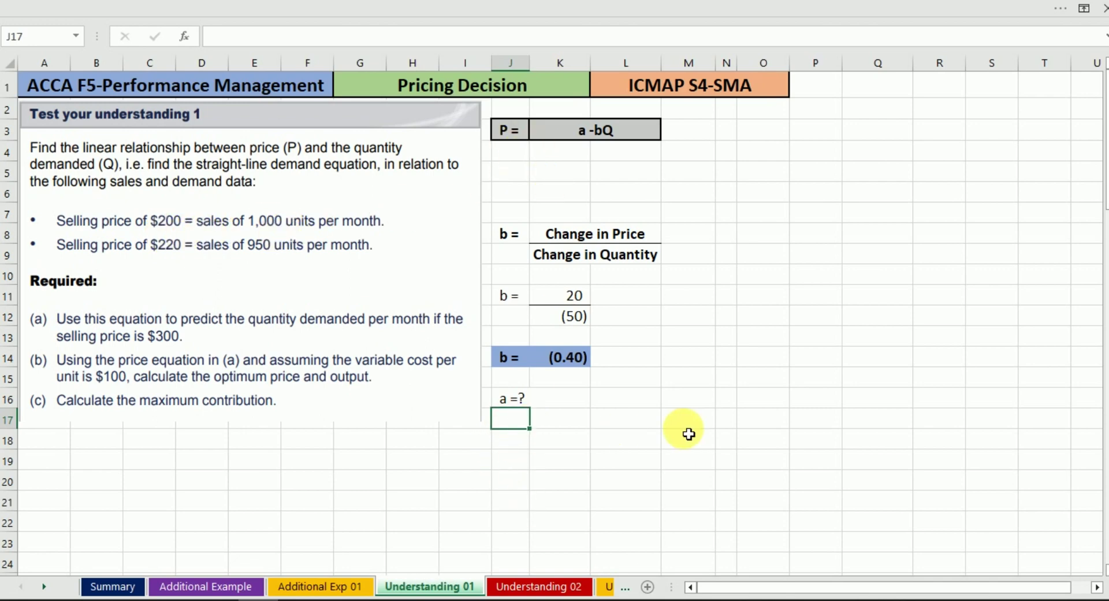
{"action": "type", "text": "P ="}
{"action": "key", "text": "Tab"}
{"action": "type", "text": "a -bQ"}
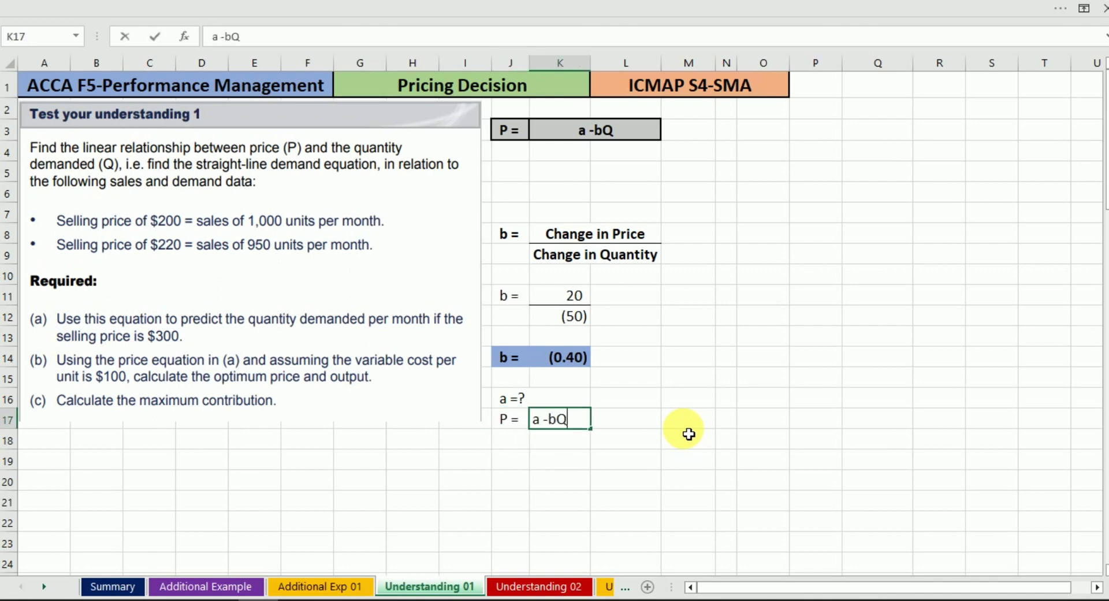
{"action": "key", "text": "Return"}
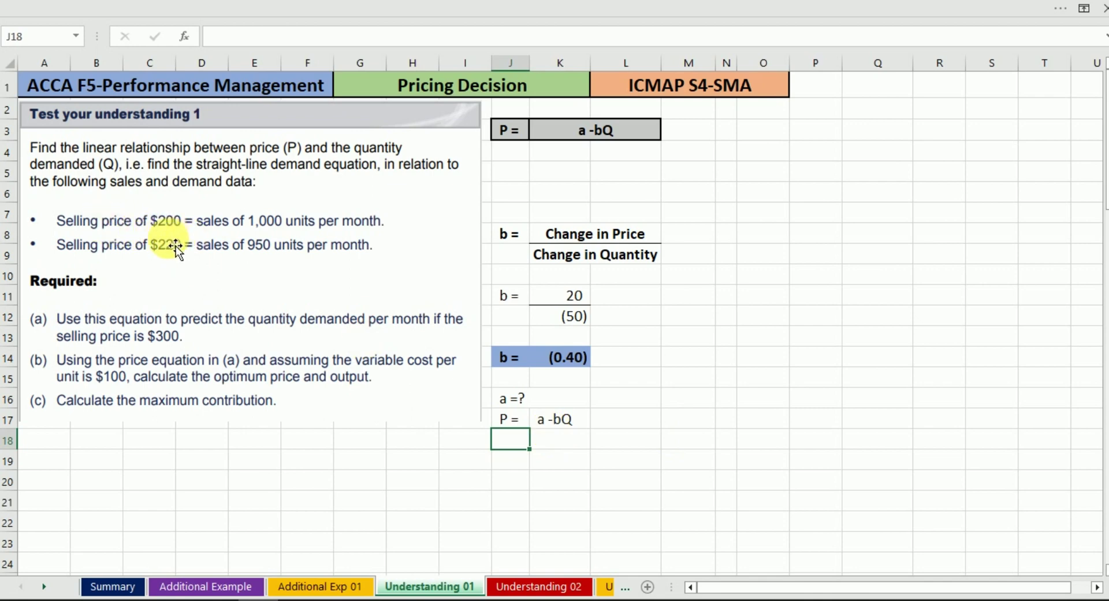
- Substitute known values: 200 in J18 and 'a -0.40*1000' in K18
{"action": "type", "text": "200"}
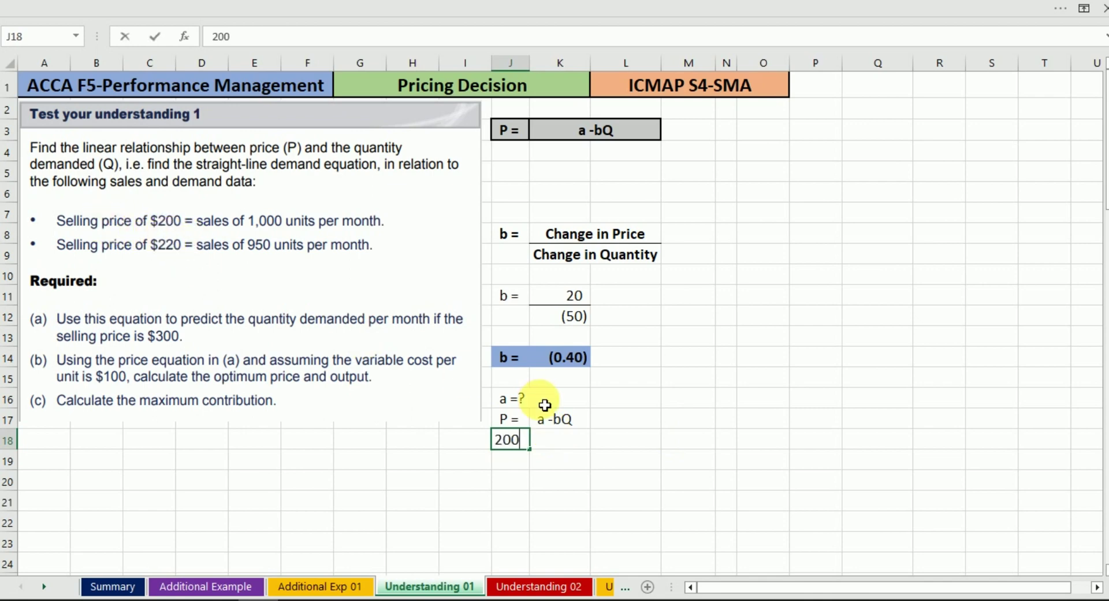
{"action": "key", "text": "Return"}
{"action": "key", "text": "Right"}
{"action": "key", "text": "Up"}
{"action": "type", "text": "="}
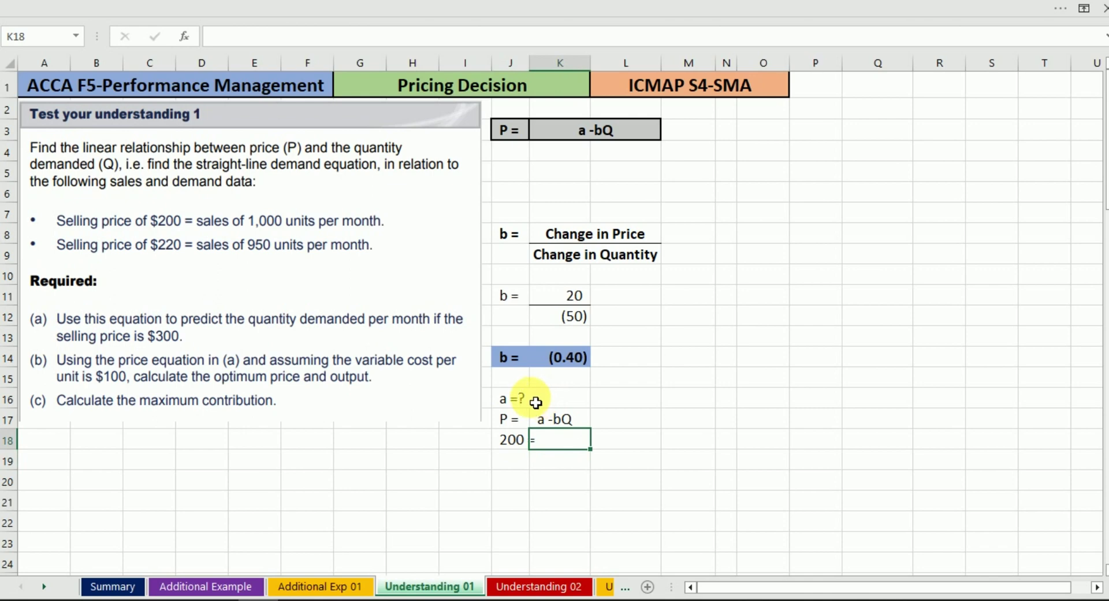
{"action": "key", "text": "BackSpace"}
{"action": "type", "text": "a -"}
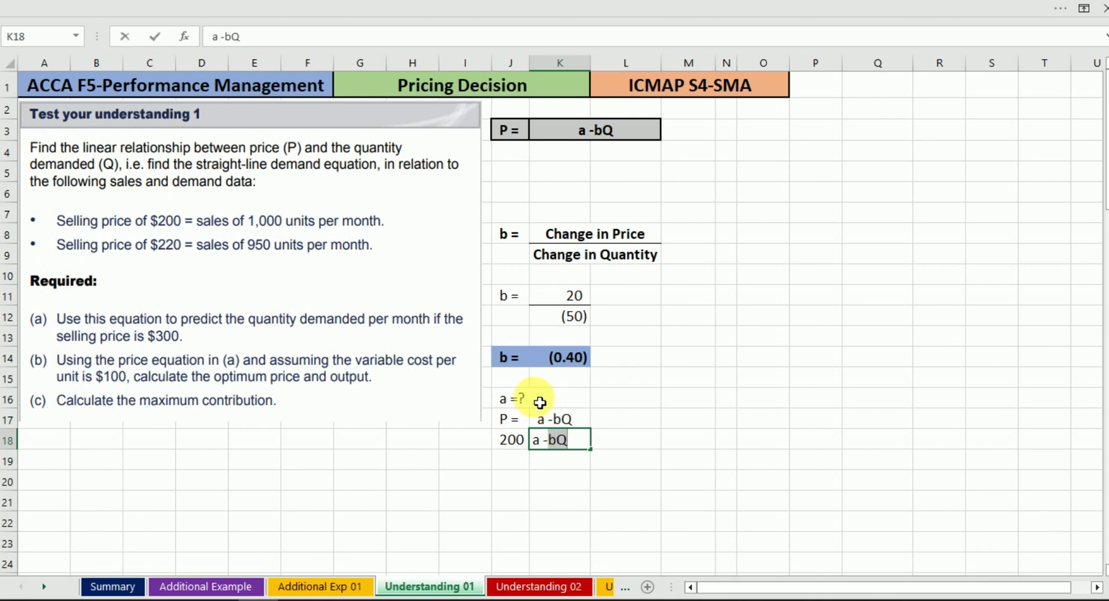
{"action": "type", "text": "0.4"}
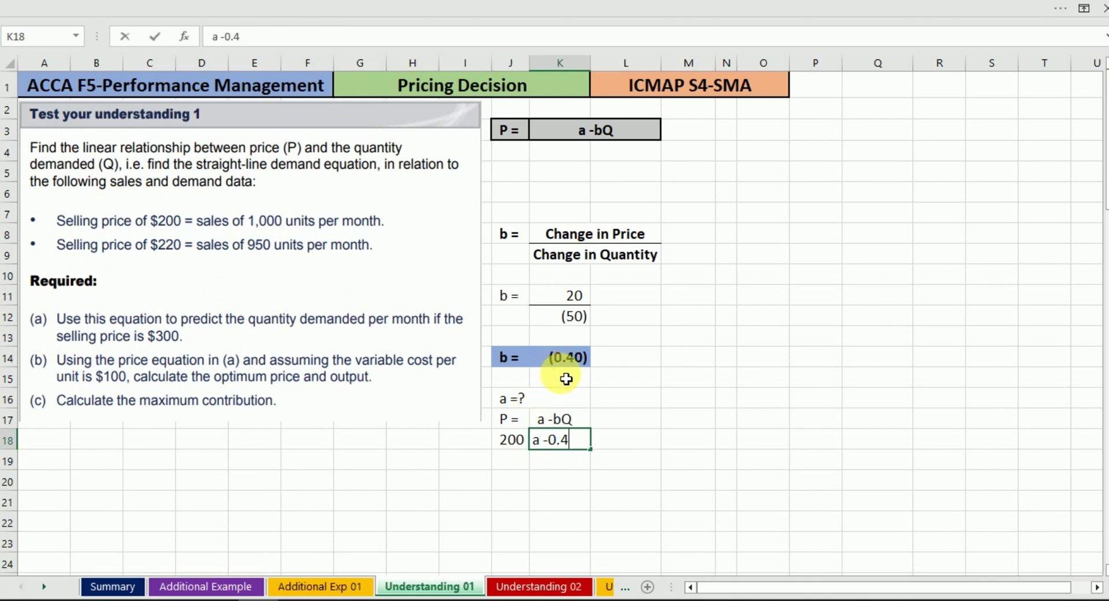
{"action": "type", "text": "0*"}
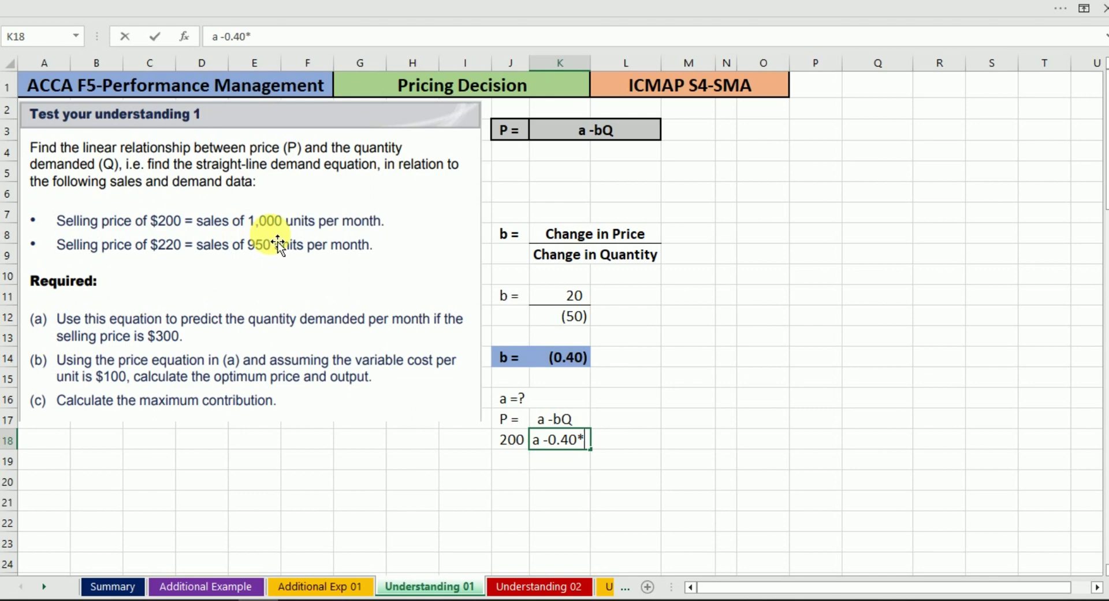
{"action": "type", "text": "100"}
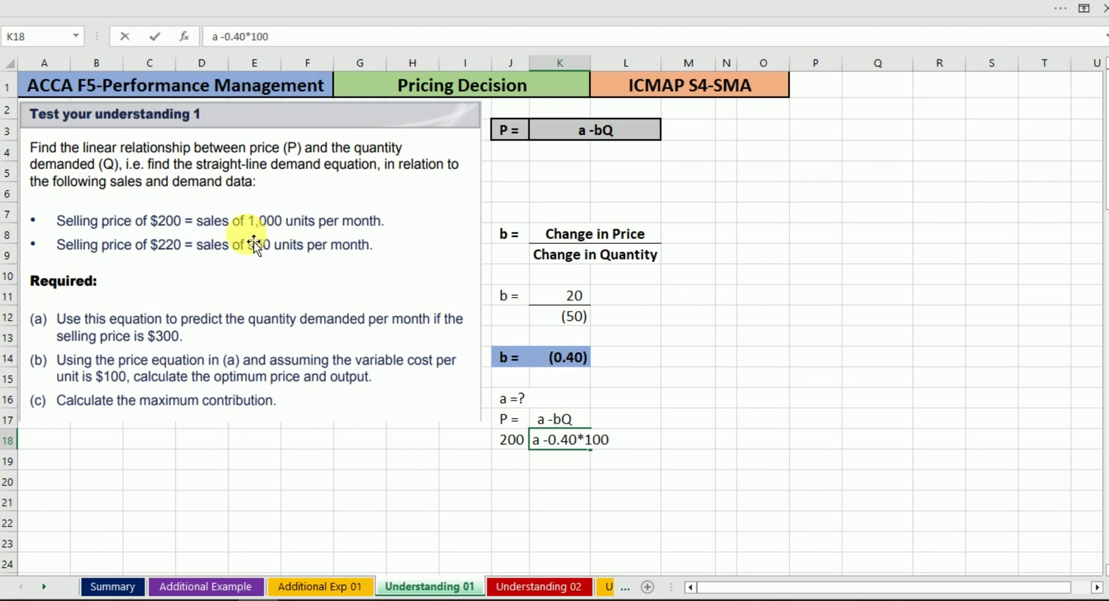
{"action": "type", "text": "0"}
{"action": "key", "text": "Return"}
{"action": "key", "text": "Left"}
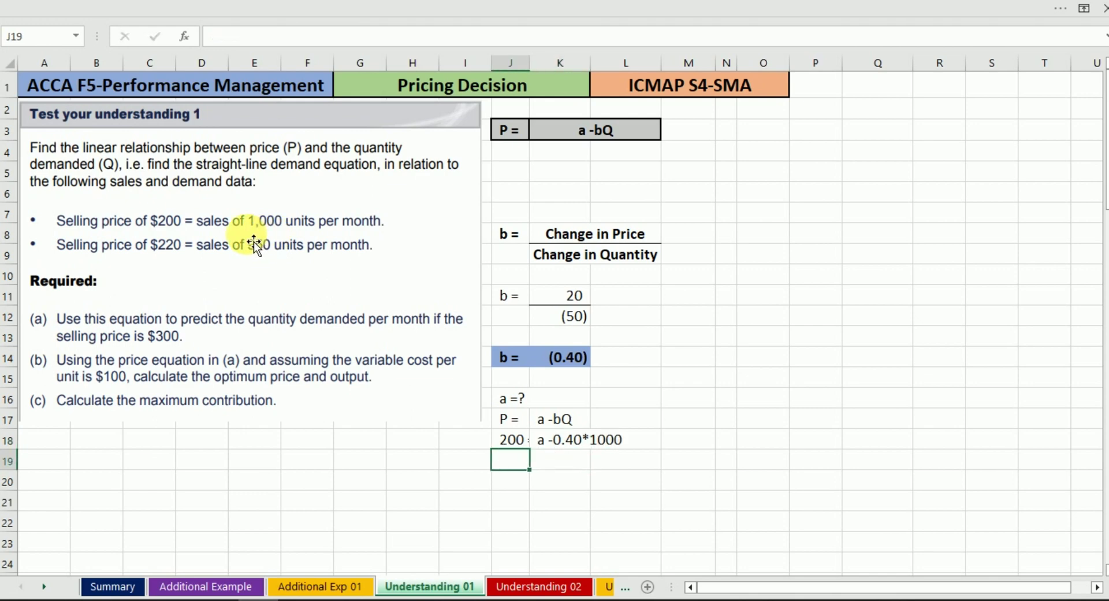
- Resize column J to a compact width and enter the label 'a =' in J19
{"action": "double_click", "coordinate": [530, 62]}
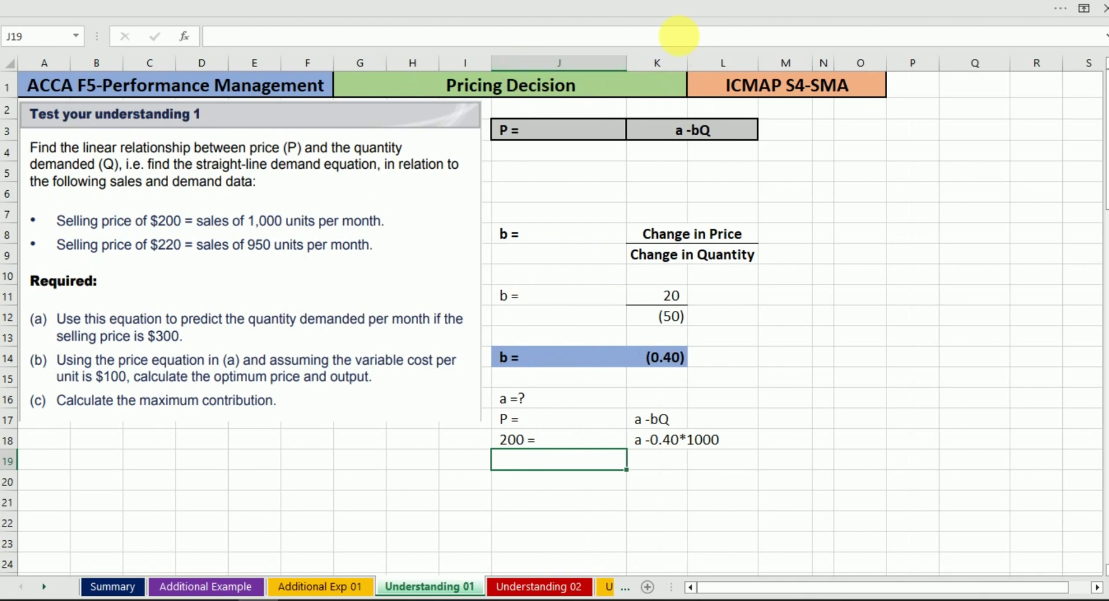
{"action": "left_click_drag", "start_coordinate": [626, 63], "coordinate": [543, 96]}
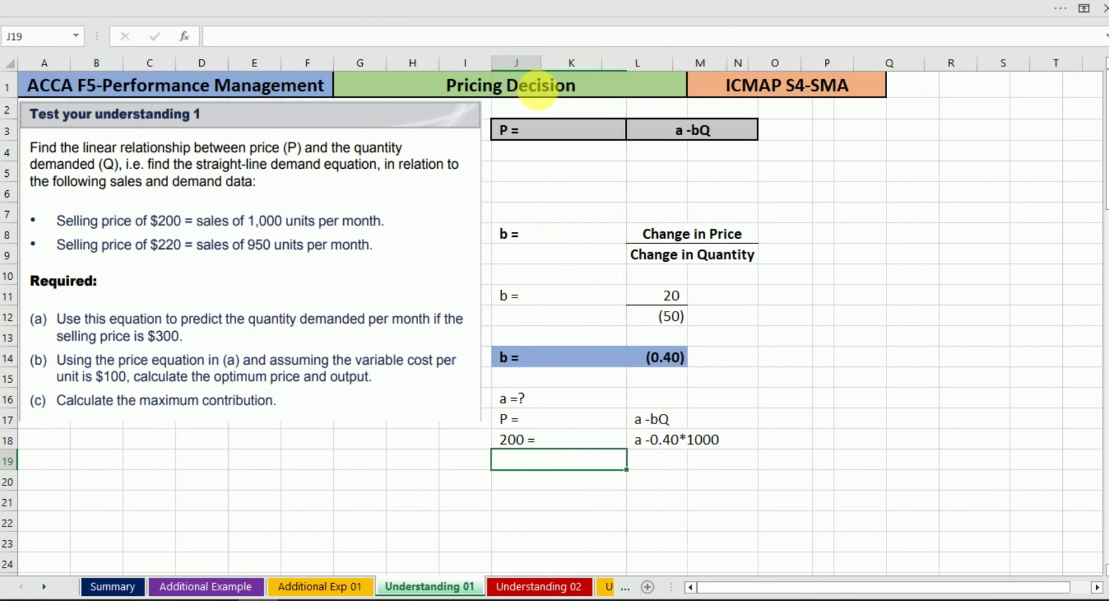
{"action": "type", "text": "a"}
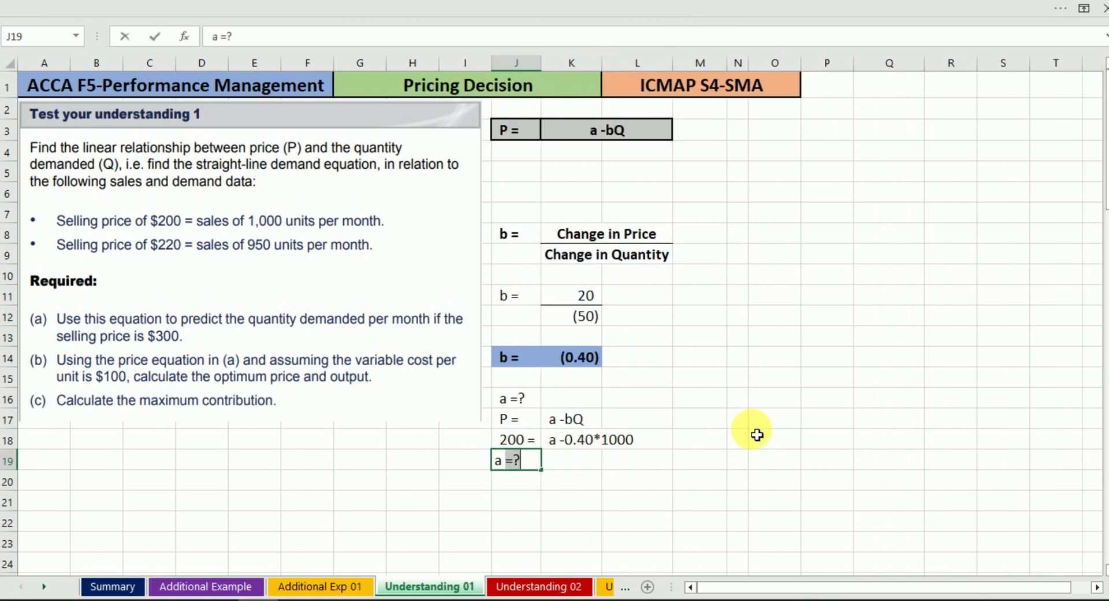
{"action": "key", "text": "Return"}
{"action": "key", "text": "ctrl+z"}
{"action": "type", "text": "a ="}
{"action": "key", "text": "BackSpace"}
{"action": "key", "text": "Tab"}
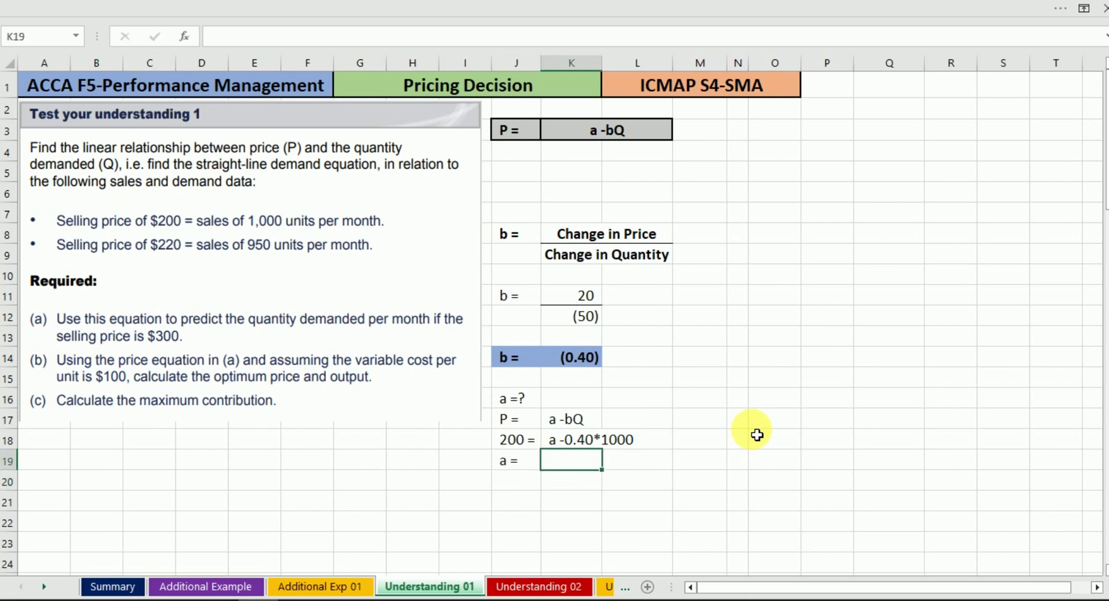
- Enter =(200+(0.40*1000)) in K19 so it calculates a = 600
{"action": "type", "text": "(200+("}
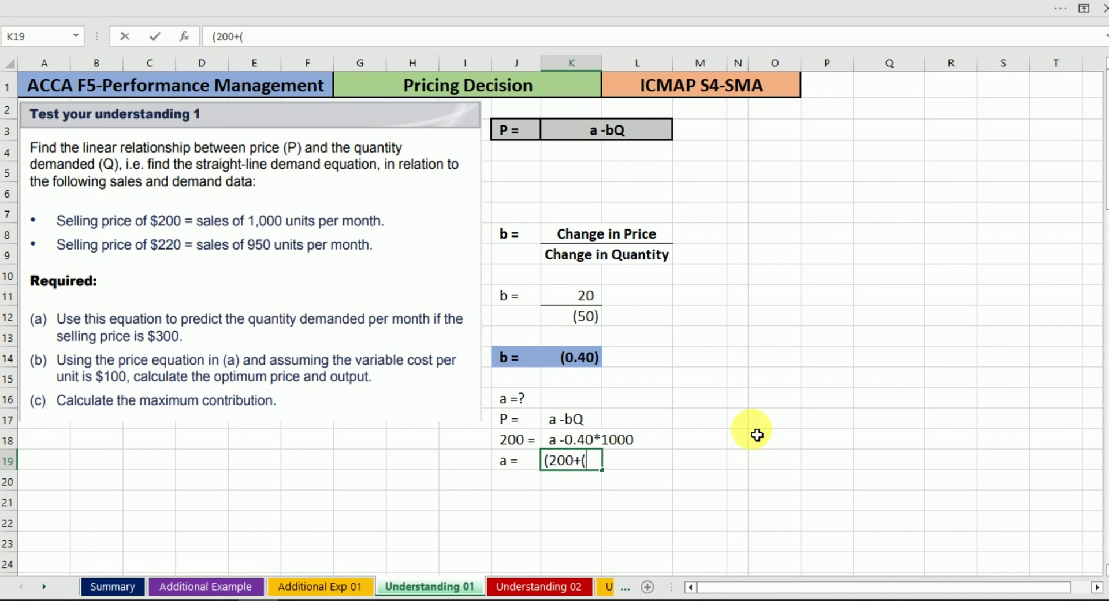
{"action": "type", "text": "0.40*1000"}
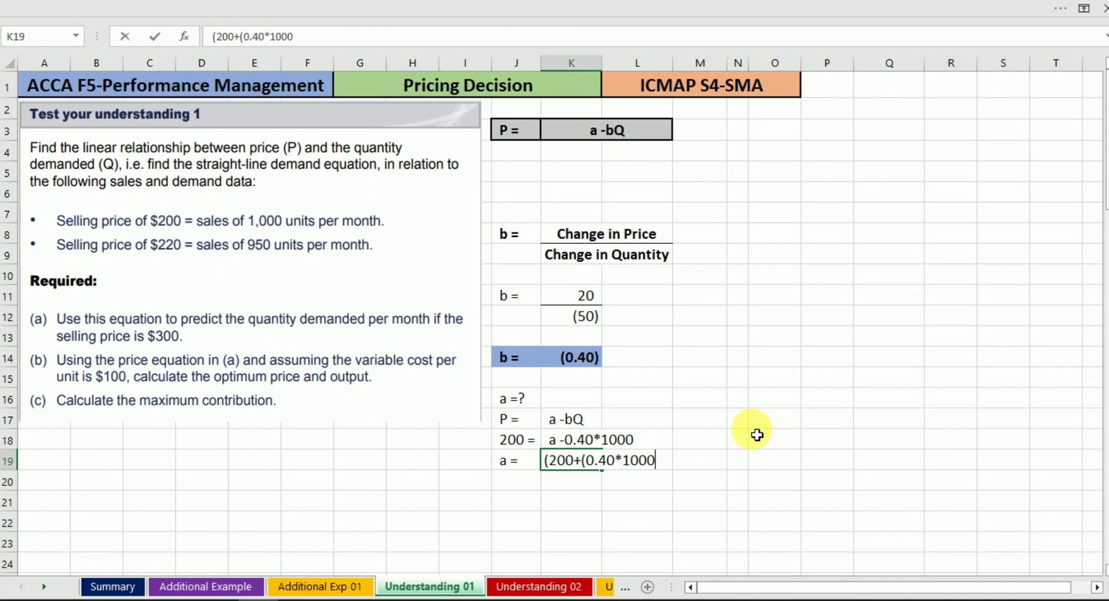
{"action": "type", "text": ")"}
{"action": "key", "text": "Return"}
{"action": "key", "text": "Up"}
{"action": "key", "text": "F2"}
{"action": "key", "text": "Home"}
{"action": "type", "text": "="}
{"action": "key", "text": "Return"}
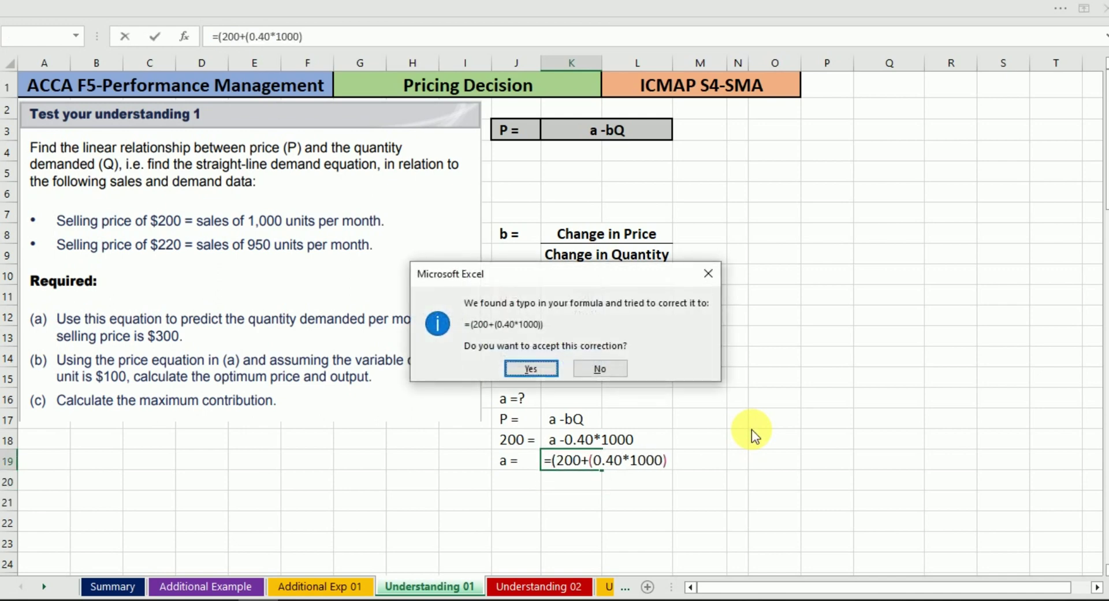
{"action": "key", "text": "Return"}
{"action": "key", "text": "Up"}
- Make the a = row J19:K19 bold with a blue fill
{"action": "key", "text": "shift+Left"}
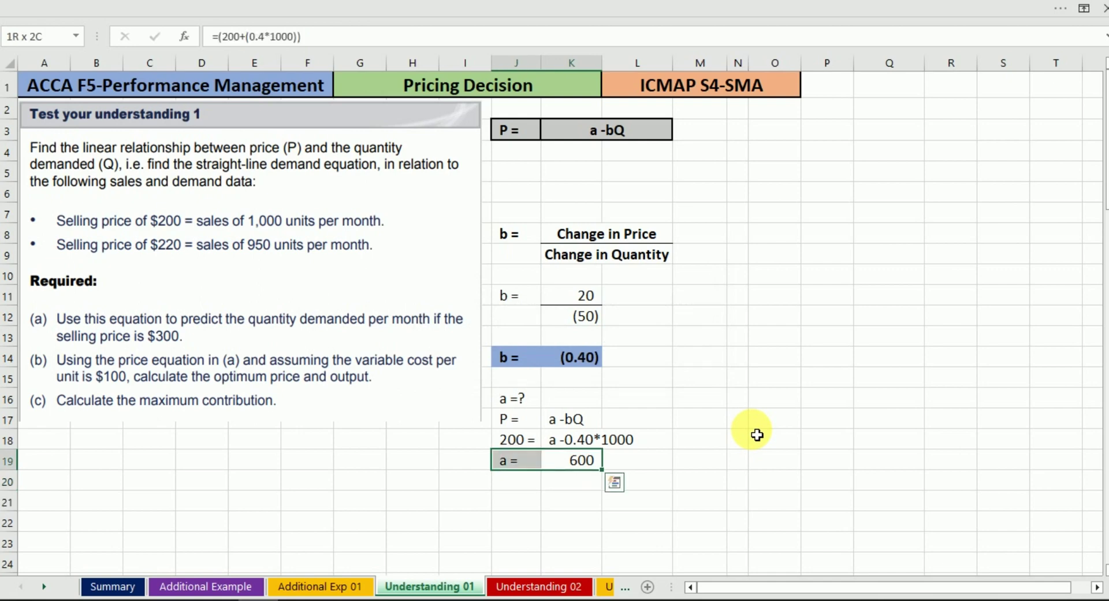
{"action": "key", "text": "ctrl+b"}
{"action": "key", "text": "alt+h"}
{"action": "key", "text": "h"}
{"action": "key", "text": "Down"}
{"action": "key", "text": "Down"}
{"action": "key", "text": "Down"}
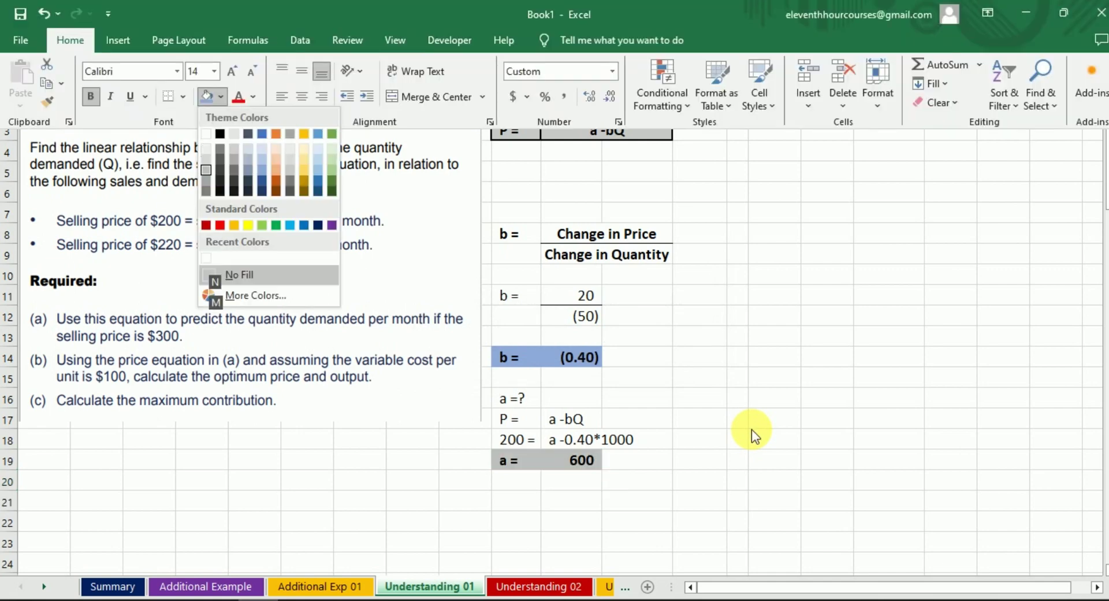
{"action": "key", "text": "Right"}
{"action": "key", "text": "Right"}
{"action": "key", "text": "Right"}
{"action": "key", "text": "Right"}
{"action": "key", "text": "Return"}
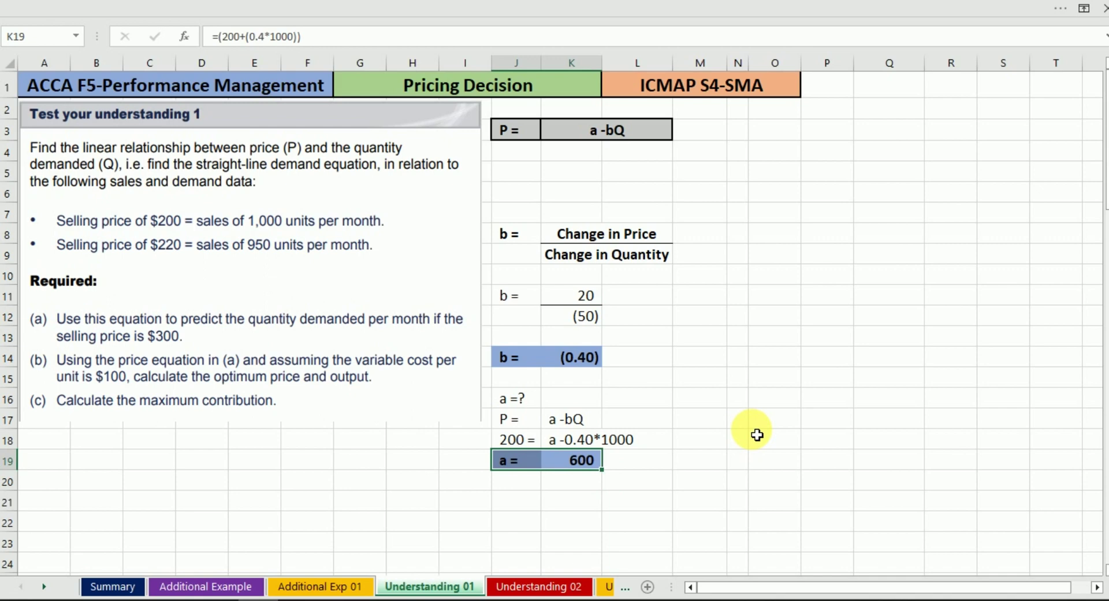
{"action": "key", "text": "Up"}
{"action": "key", "text": "Right"}
{"action": "key", "text": "Right"}
- Enter the label 'P =' in J4 and the demand equation '600- 0.40*Q' in K4
{"action": "left_click", "coordinate": [502, 153]}
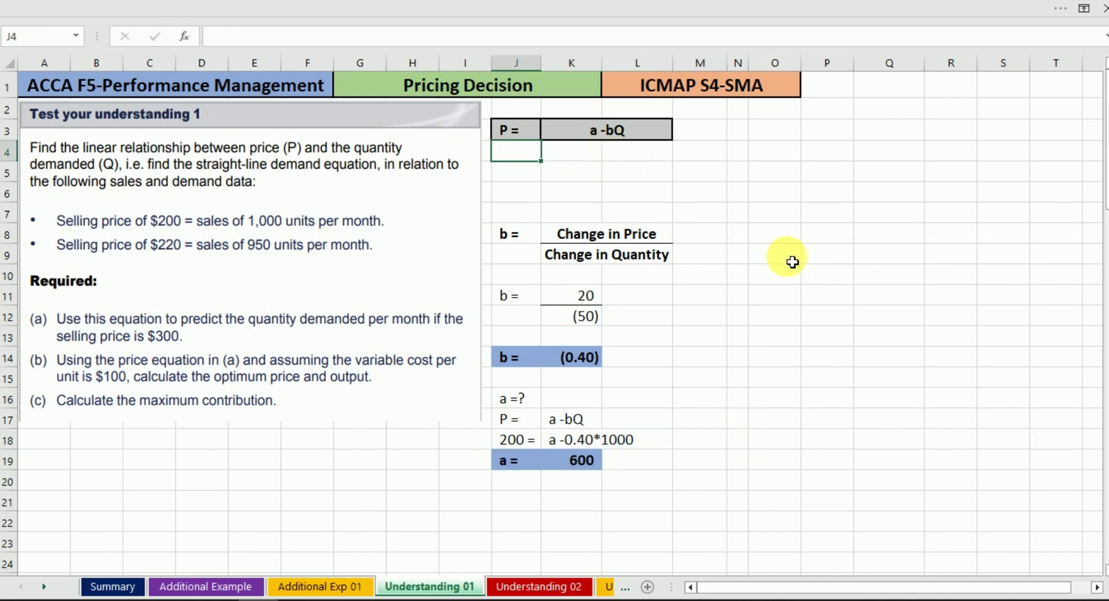
{"action": "type", "text": "P ="}
{"action": "key", "text": "Return"}
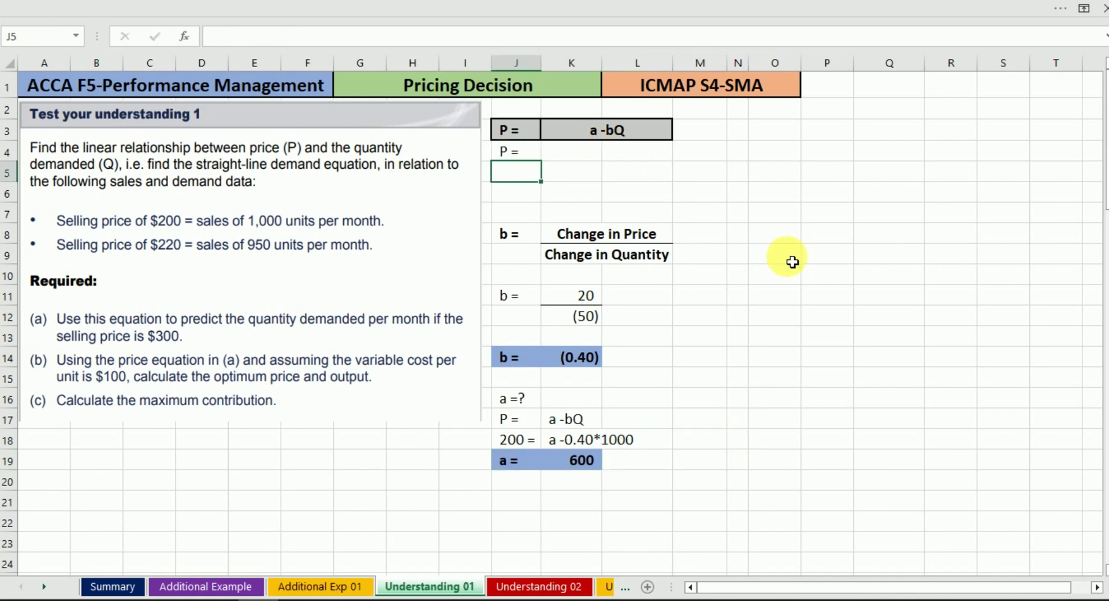
{"action": "key", "text": "Up"}
{"action": "key", "text": "Right"}
{"action": "type", "text": "600"}
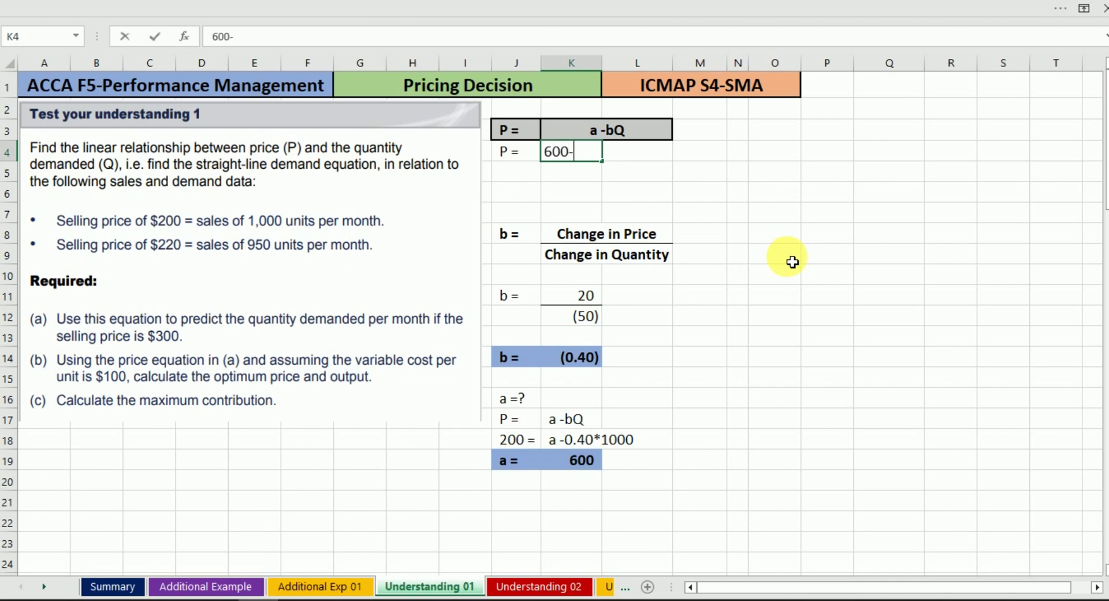
{"action": "type", "text": "- 0.40*Q"}
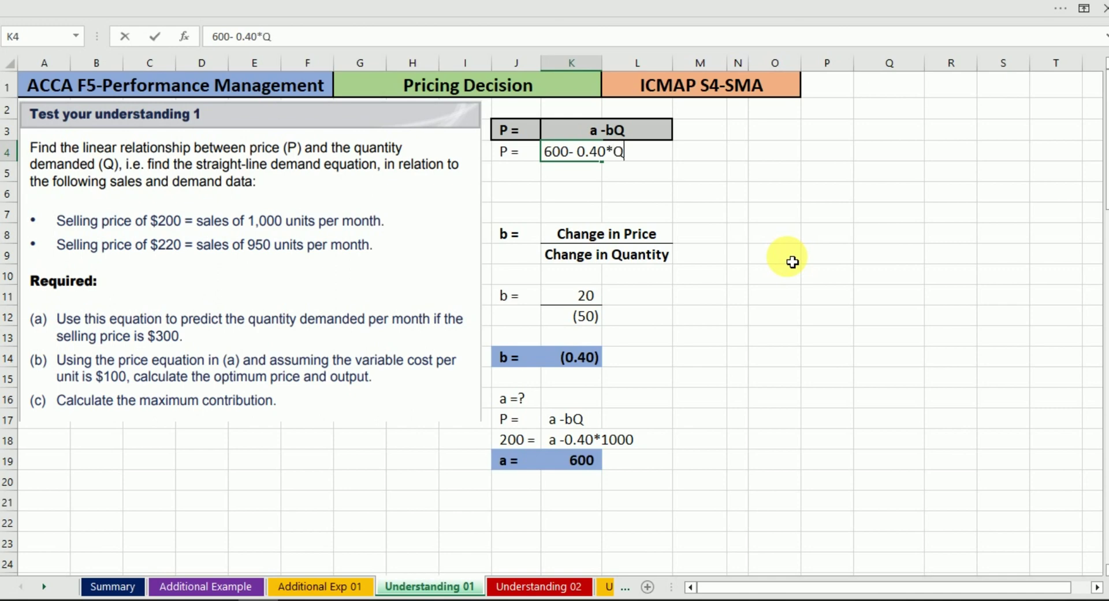
{"action": "key", "text": "Return"}
- Merge and centre K4:L4, bold it, and correct the equation to '600 - 0.40*Q'
{"action": "key", "text": "Up"}
{"action": "key", "text": "shift+Right"}
{"action": "key", "text": "alt"}
{"action": "key", "text": "m"}
{"action": "key", "text": "c"}
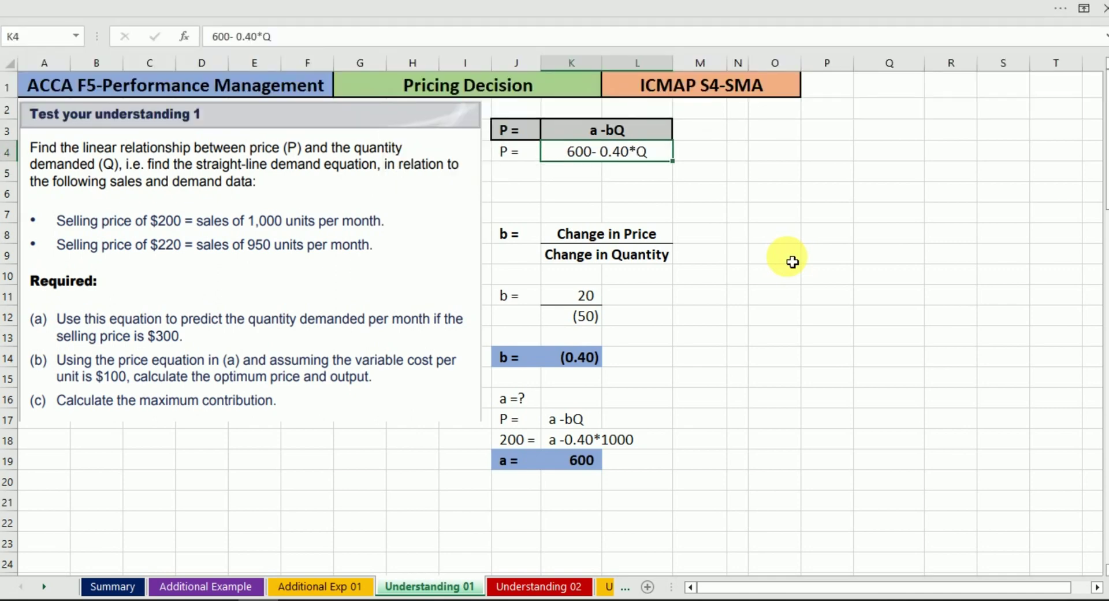
{"action": "key", "text": "ctrl+b"}
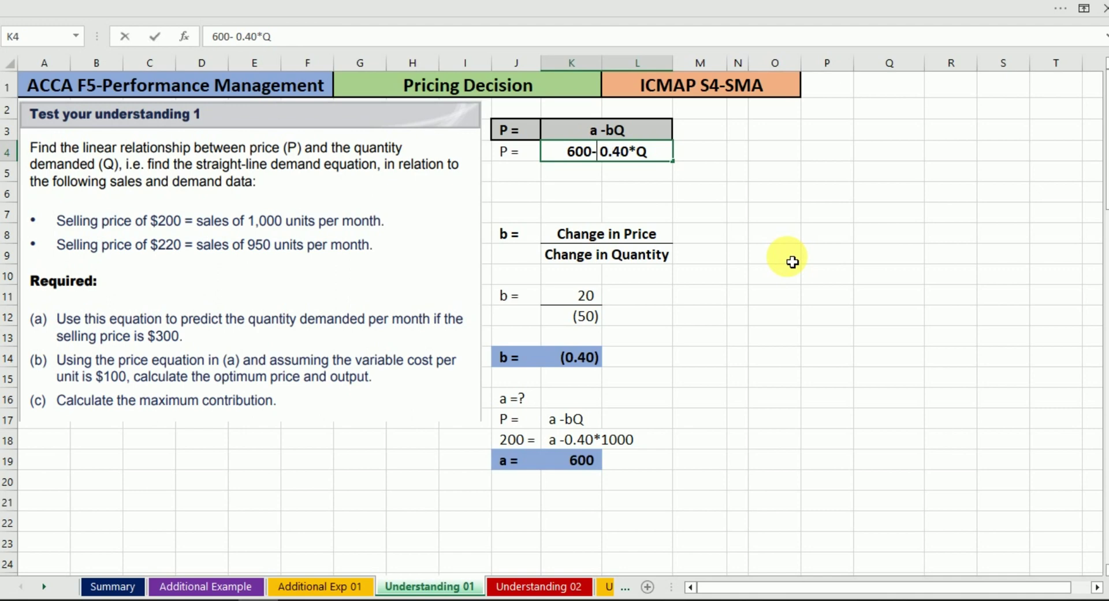
{"action": "key", "text": "Left"}
{"action": "key", "text": "Return"}
- Put a thick outside border around the J3:L19 working
{"action": "key", "text": "Left"}
{"action": "key", "text": "Up"}
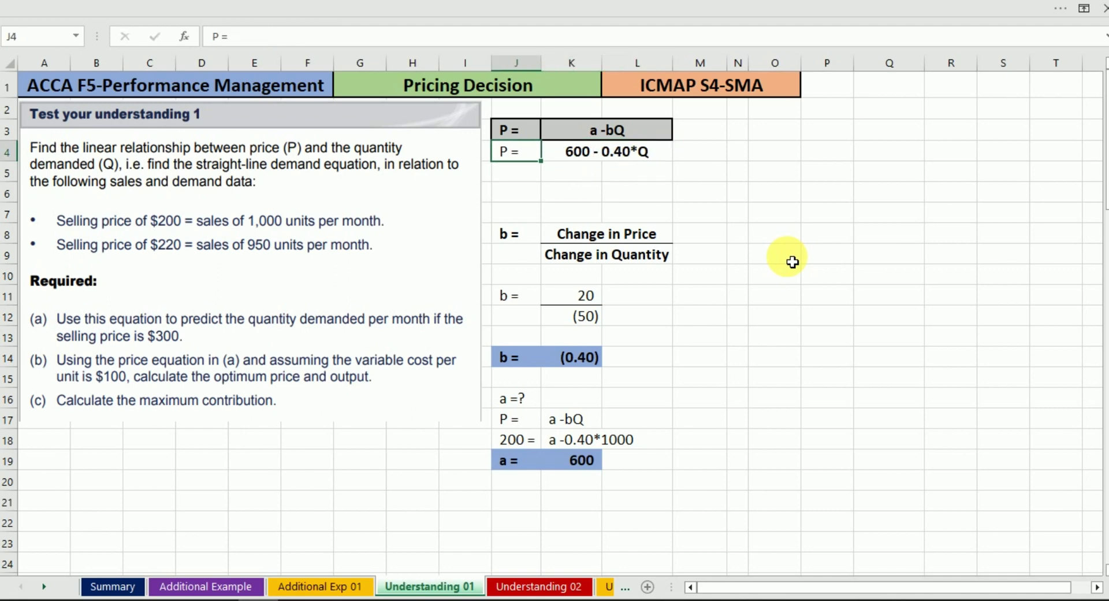
{"action": "key", "text": "Up"}
{"action": "key", "text": "shift+Right"}
{"action": "key", "text": "shift+Right"}
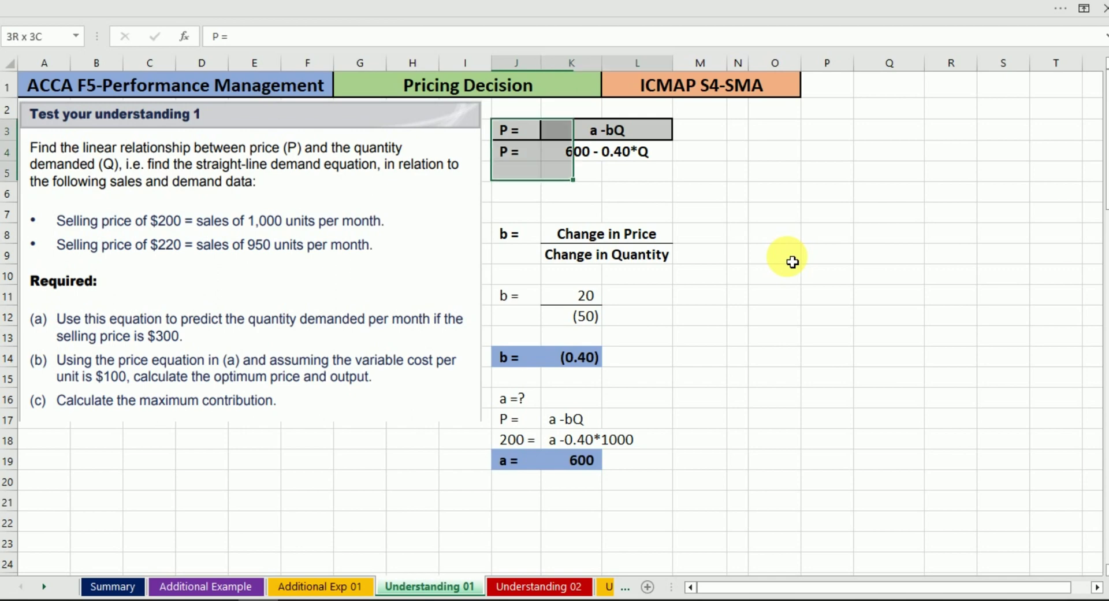
{"action": "key", "text": "shift+Down"}
{"action": "key", "text": "shift+Down"}
{"action": "key", "text": "shift+Down"}
{"action": "key", "text": "shift+Down"}
{"action": "key", "text": "shift+Down"}
{"action": "key", "text": "shift+Down"}
{"action": "key", "text": "shift+Down"}
{"action": "key", "text": "shift+Down"}
{"action": "key", "text": "shift+Down"}
{"action": "key", "text": "shift+Down"}
{"action": "key", "text": "shift+Down"}
{"action": "key", "text": "shift+Down"}
{"action": "key", "text": "shift+Down"}
{"action": "key", "text": "shift+Down"}
{"action": "key", "text": "shift+Down"}
{"action": "key", "text": "shift+Down"}
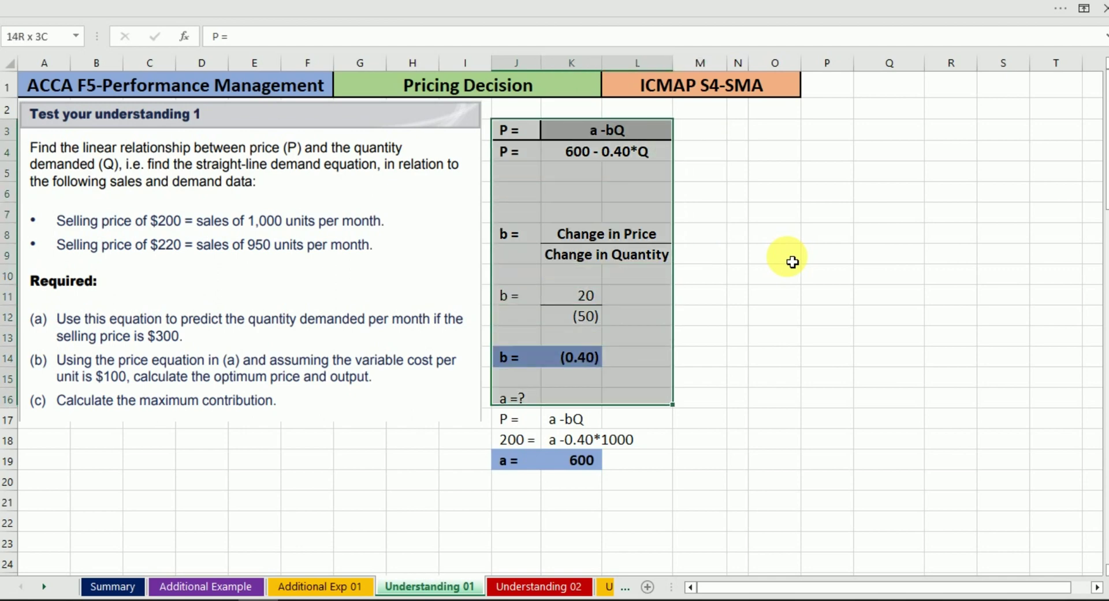
{"action": "key", "text": "alt+h"}
{"action": "key", "text": "b"}
{"action": "key", "text": "t"}
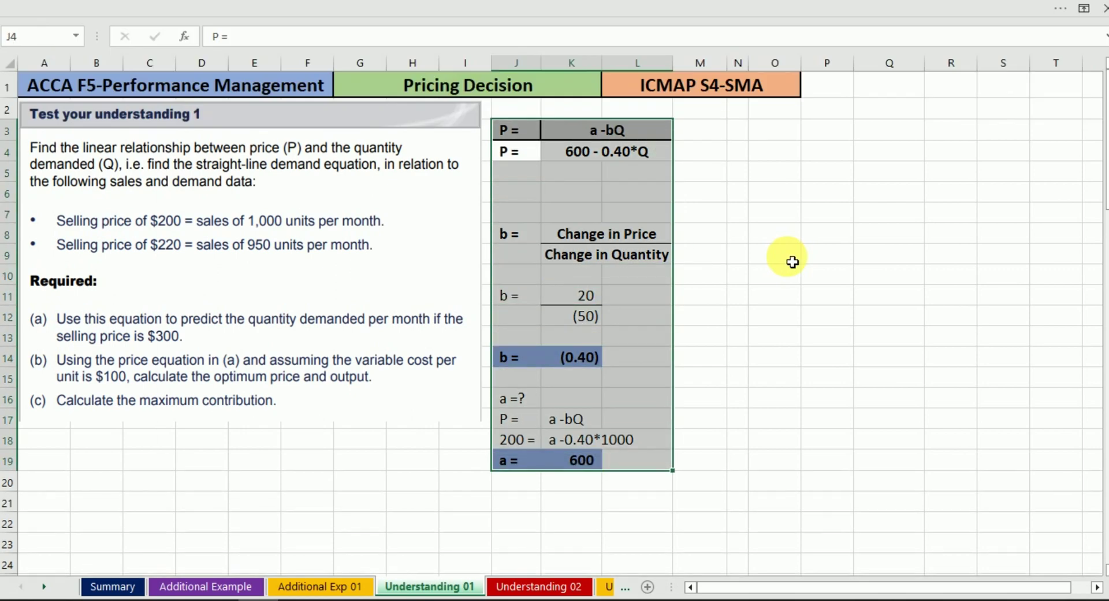
{"action": "key", "text": "Down"}
{"action": "key", "text": "Right"}
{"action": "key", "text": "Right"}
{"action": "key", "text": "Right"}
{"action": "key", "text": "Right"}
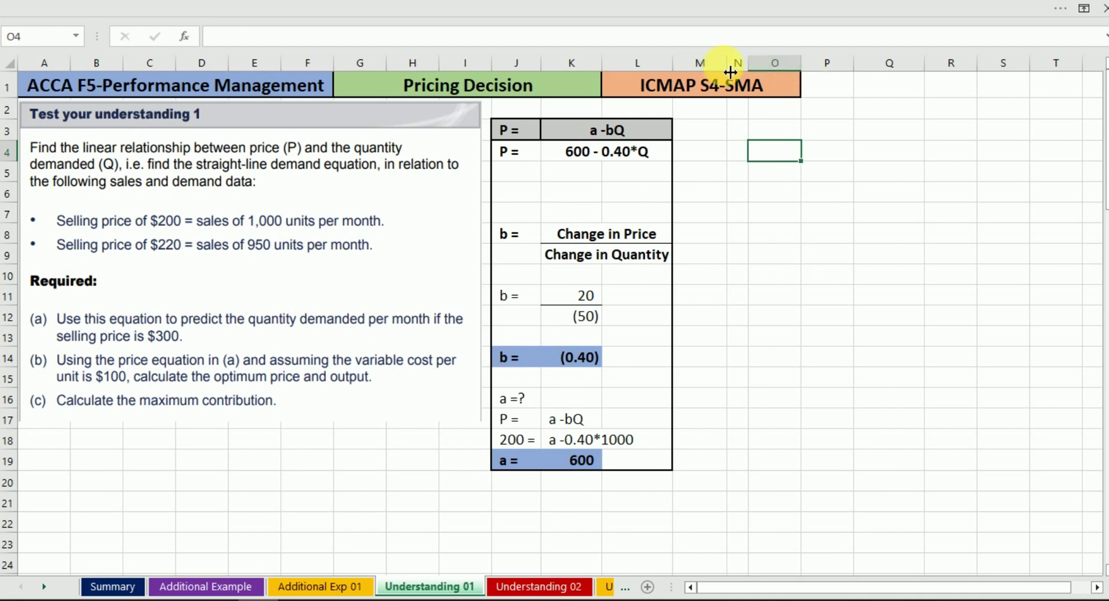
- Drag the column borders to make column M narrower and column N wider
{"action": "mouse_move", "coordinate": [730, 63]}
{"action": "left_mouse_down"}
{"action": "mouse_move", "coordinate": [691, 62]}
{"action": "mouse_move", "coordinate": [741, 65]}
{"action": "left_mouse_up"}
{"action": "left_click", "coordinate": [722, 190]}
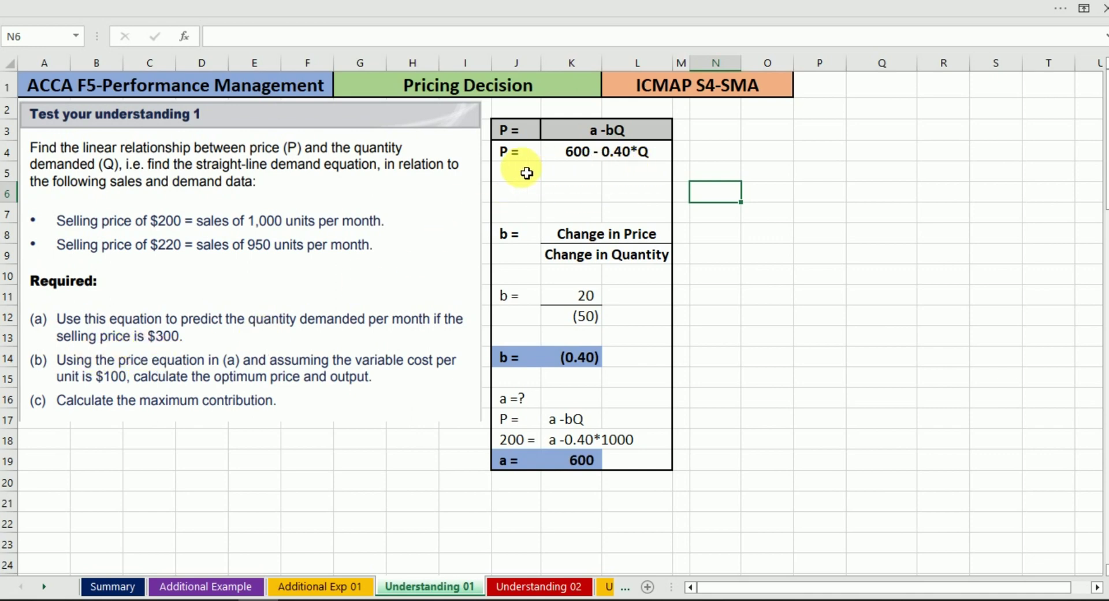
- Copy the P = 600 - 0.40*Q equation row from J4:L4 into O4:Q4
{"action": "left_click", "coordinate": [729, 159]}
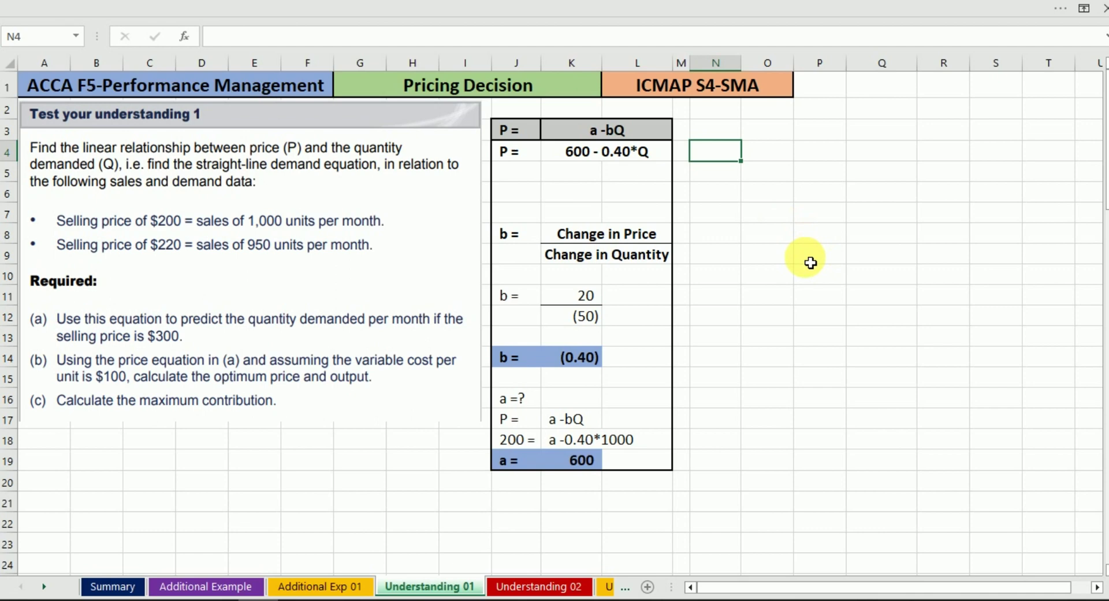
{"action": "key", "text": "Left"}
{"action": "key", "text": "Left"}
{"action": "key", "text": "Left"}
{"action": "key", "text": "shift+Right"}
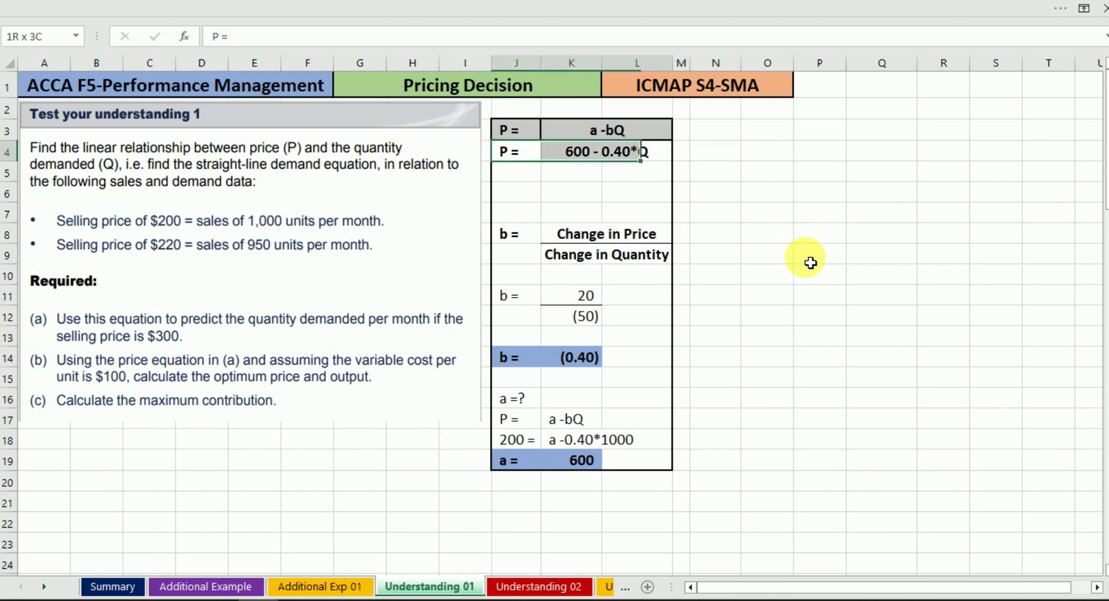
{"action": "key", "text": "ctrl+c"}
{"action": "key", "text": "Right"}
{"action": "key", "text": "Right"}
{"action": "key", "text": "Right"}
{"action": "key", "text": "Right"}
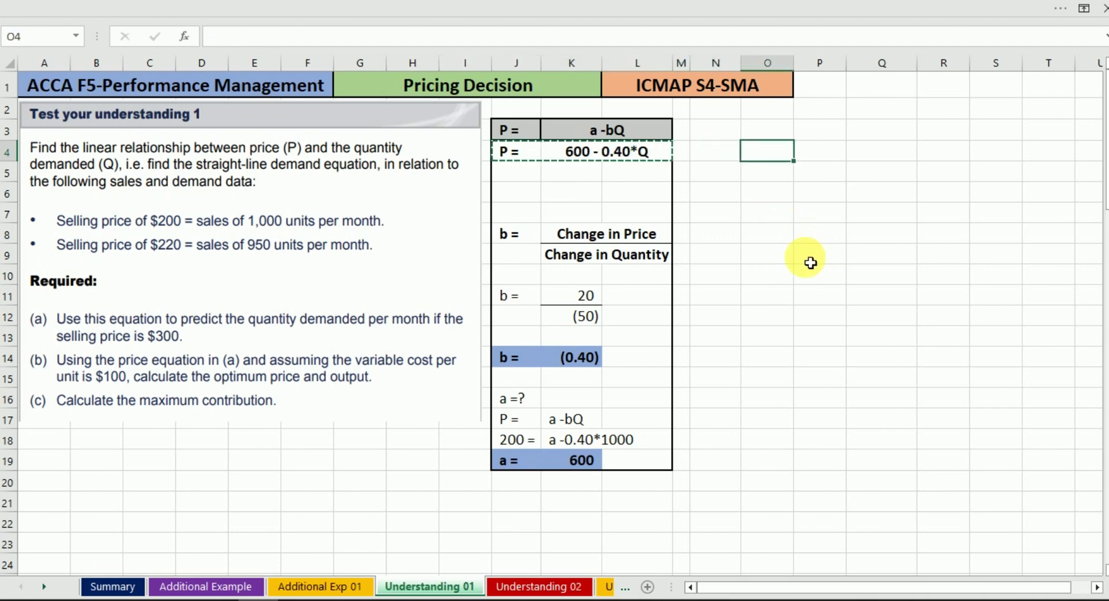
{"action": "key", "text": "ctrl+v"}
{"action": "key", "text": "Left"}
{"action": "key", "text": "Up"}
{"action": "key", "text": "Right"}
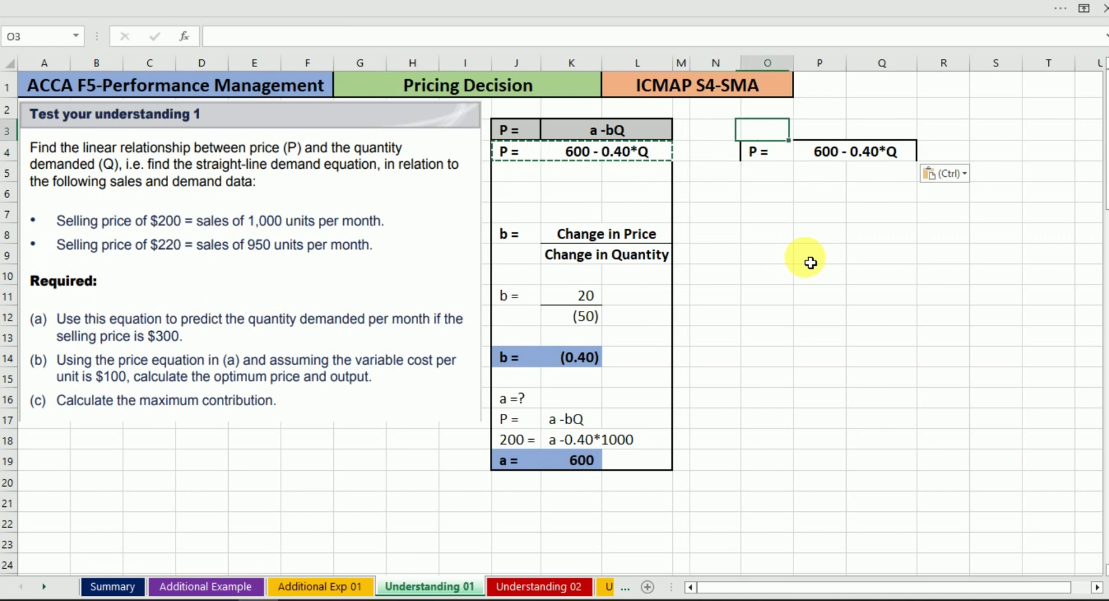
{"action": "key", "text": "Down"}
{"action": "key", "text": "shift+Right"}
{"action": "key", "text": "shift+Right"}
{"action": "key", "text": "shift+Left"}
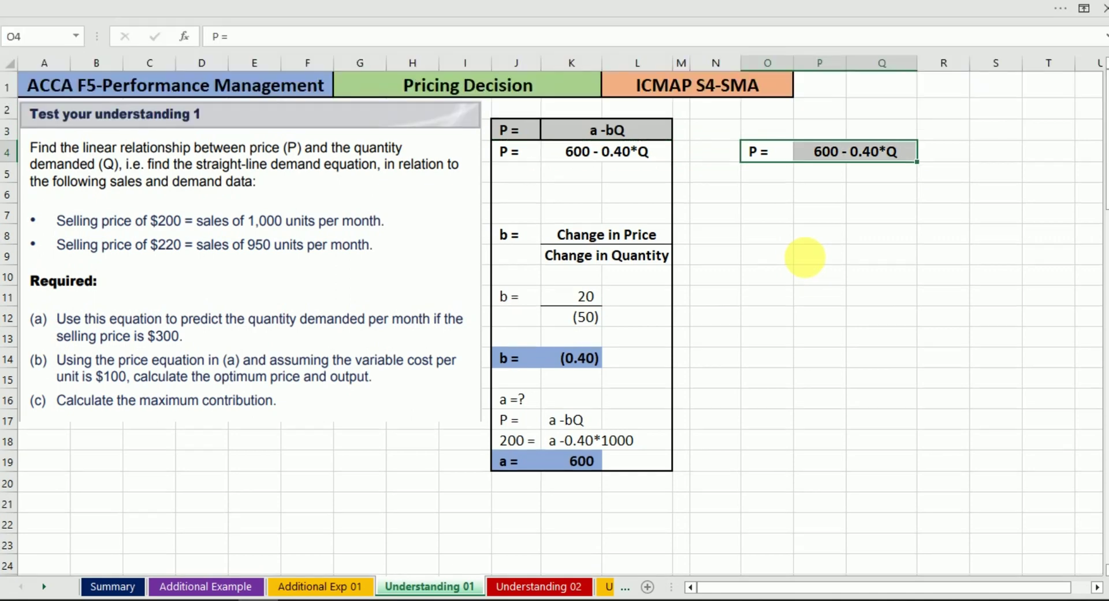
{"action": "key", "text": "Right"}
{"action": "key", "text": "Right"}
{"action": "key", "text": "F2"}
{"action": "key", "text": "Escape"}
{"action": "key", "text": "Left"}
{"action": "key", "text": "Left"}
{"action": "key", "text": "Left"}
{"action": "key", "text": "Left"}
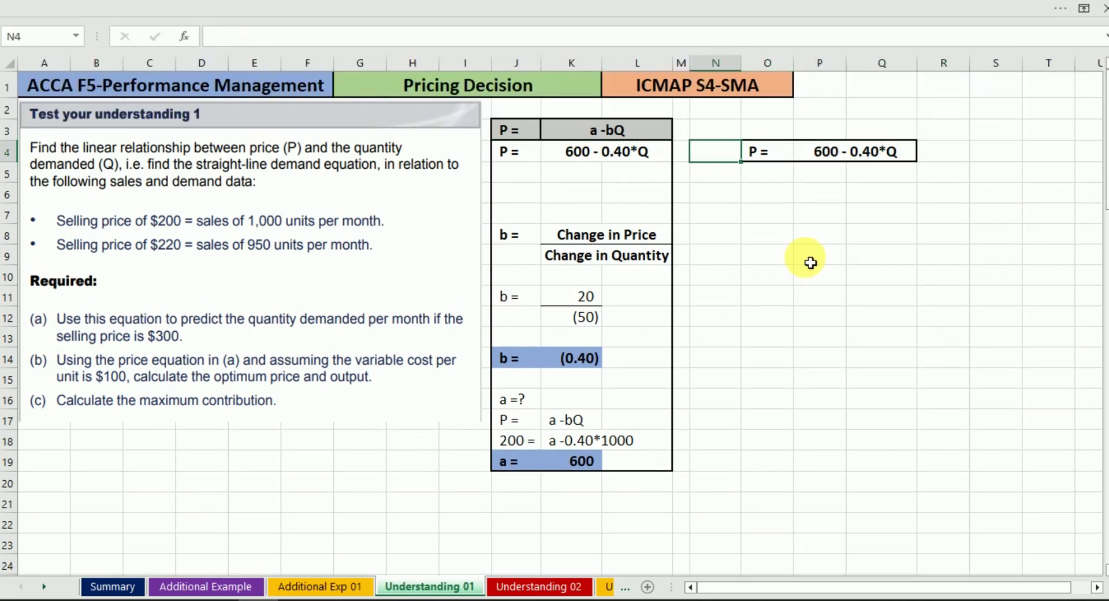
- Add an 'a)' part label in N4 with a grey fill
{"action": "type", "text": "a)"}
{"action": "key", "text": "Return"}
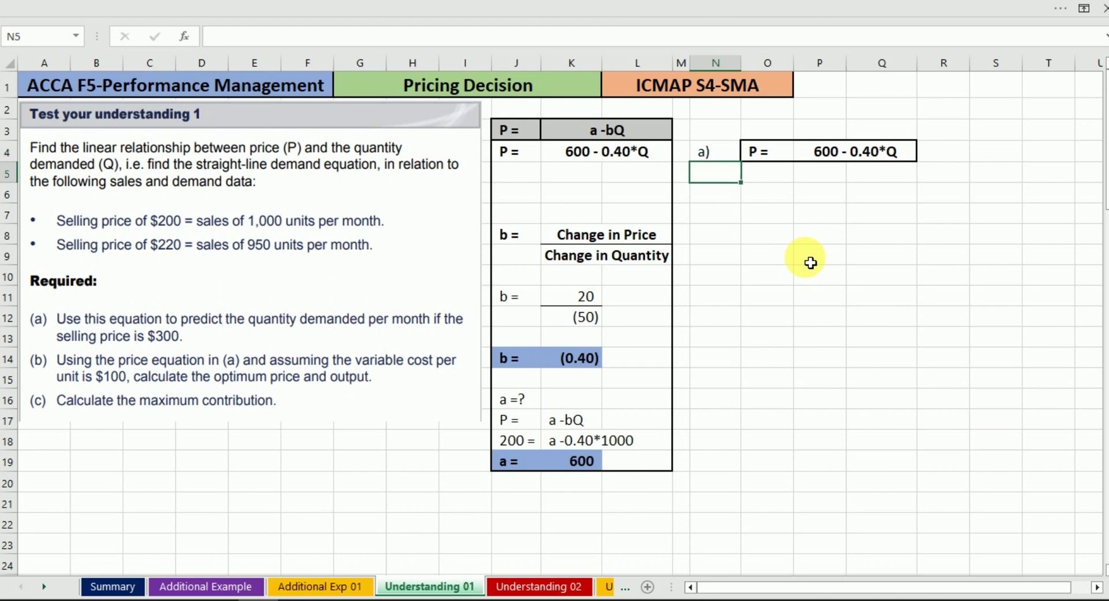
{"action": "key", "text": "Up"}
{"action": "key", "text": "alt+h"}
{"action": "key", "text": "h"}
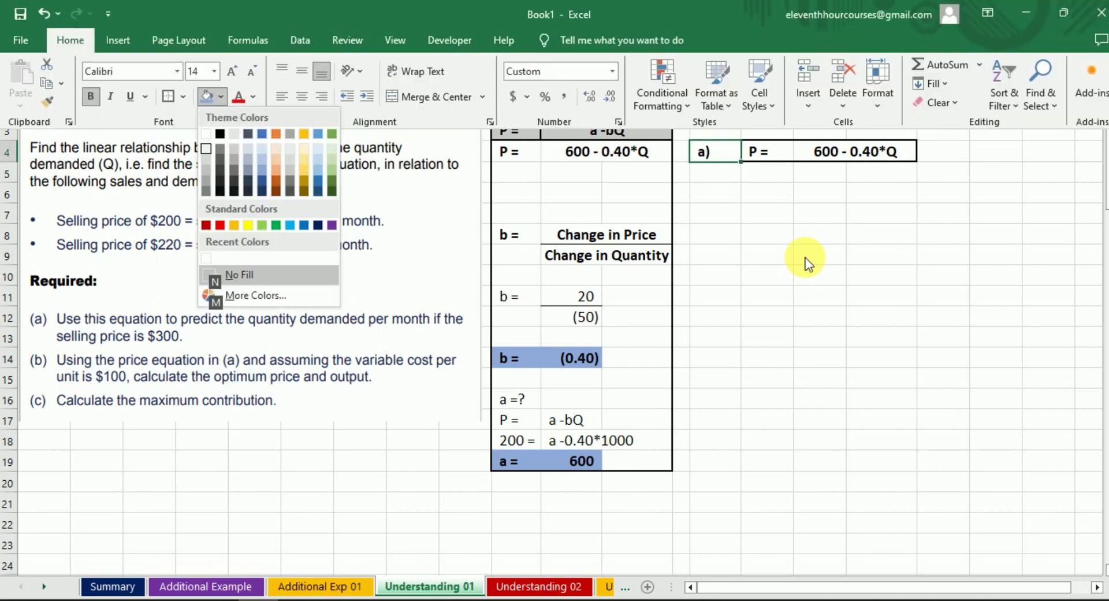
{"action": "key", "text": "Down"}
{"action": "key", "text": "Down"}
{"action": "key", "text": "Right"}
{"action": "key", "text": "Right"}
{"action": "key", "text": "Right"}
{"action": "key", "text": "Right"}
{"action": "key", "text": "Right"}
{"action": "key", "text": "Right"}
{"action": "key", "text": "Down"}
{"action": "key", "text": "Return"}
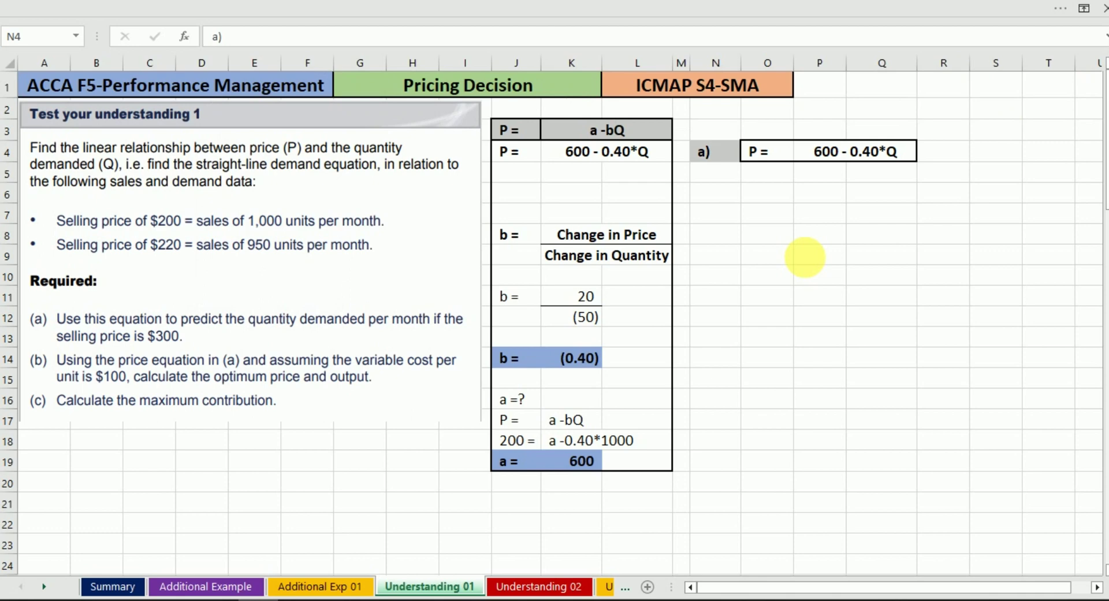
{"action": "key", "text": "Down"}
- Enter the line '300 = 600 -0.40*Q' in O5:P5
{"action": "key", "text": "Right"}
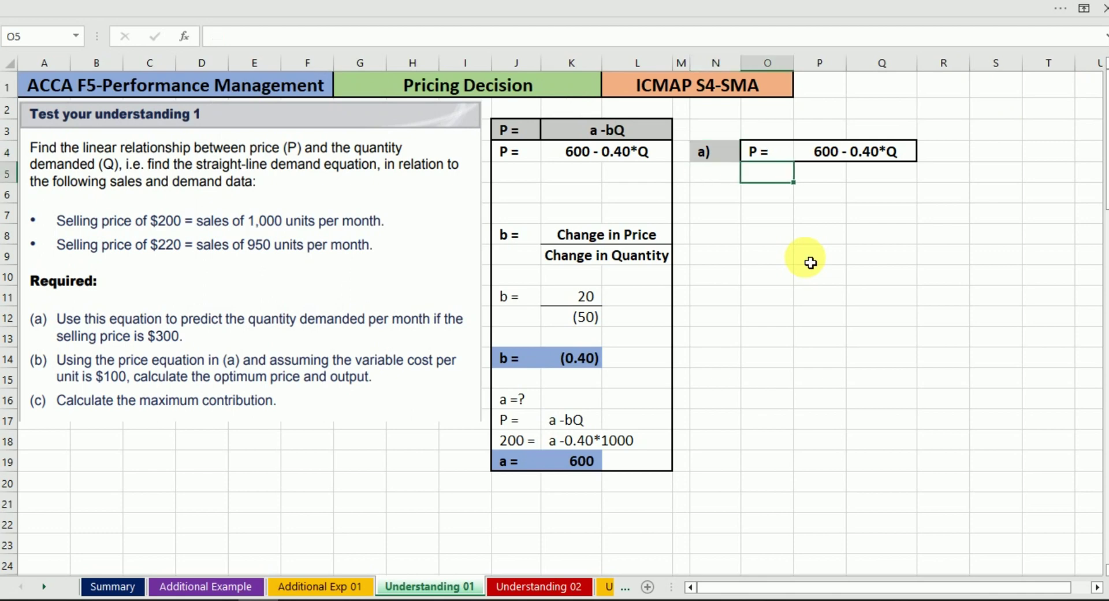
{"action": "type", "text": "300 ="}
{"action": "key", "text": "Return"}
{"action": "key", "text": "Up"}
{"action": "key", "text": "Right"}
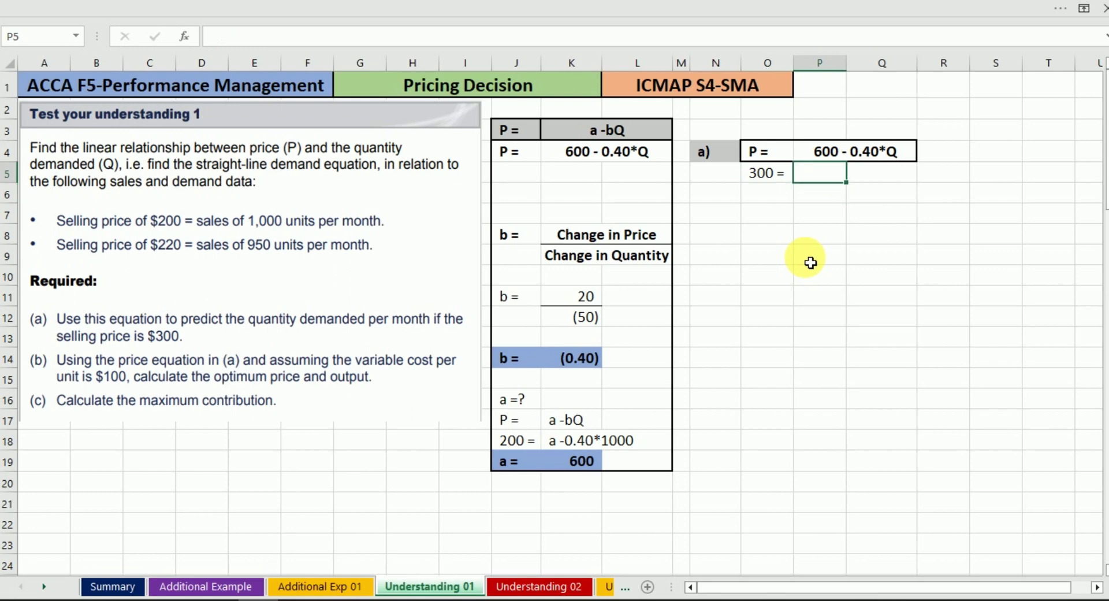
{"action": "type", "text": "600 -0.40"}
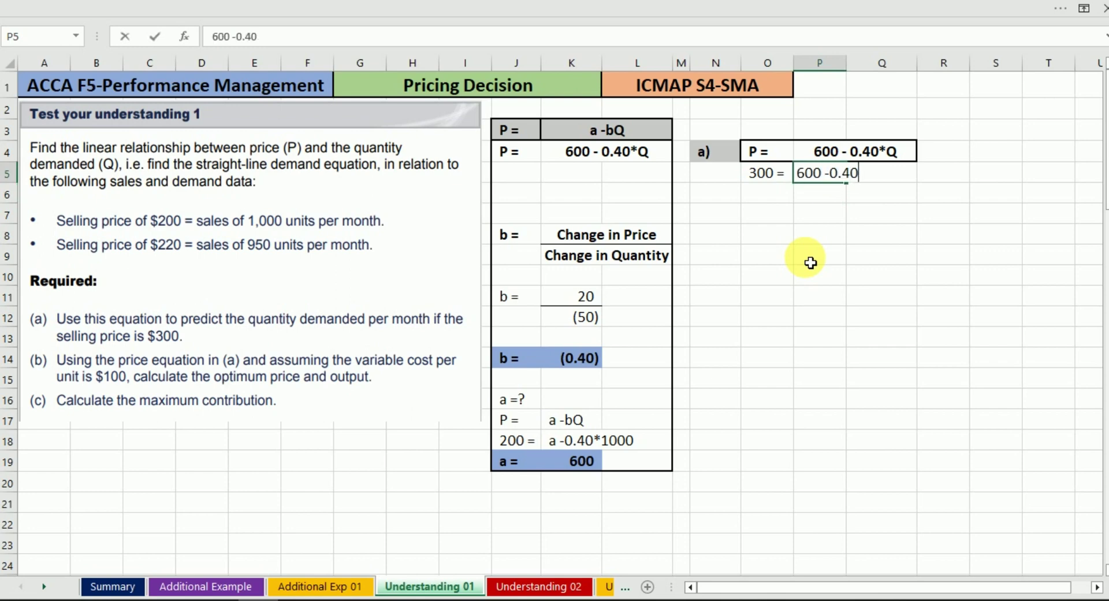
{"action": "type", "text": "*Q"}
{"action": "key", "text": "Return"}
{"action": "key", "text": "Left"}
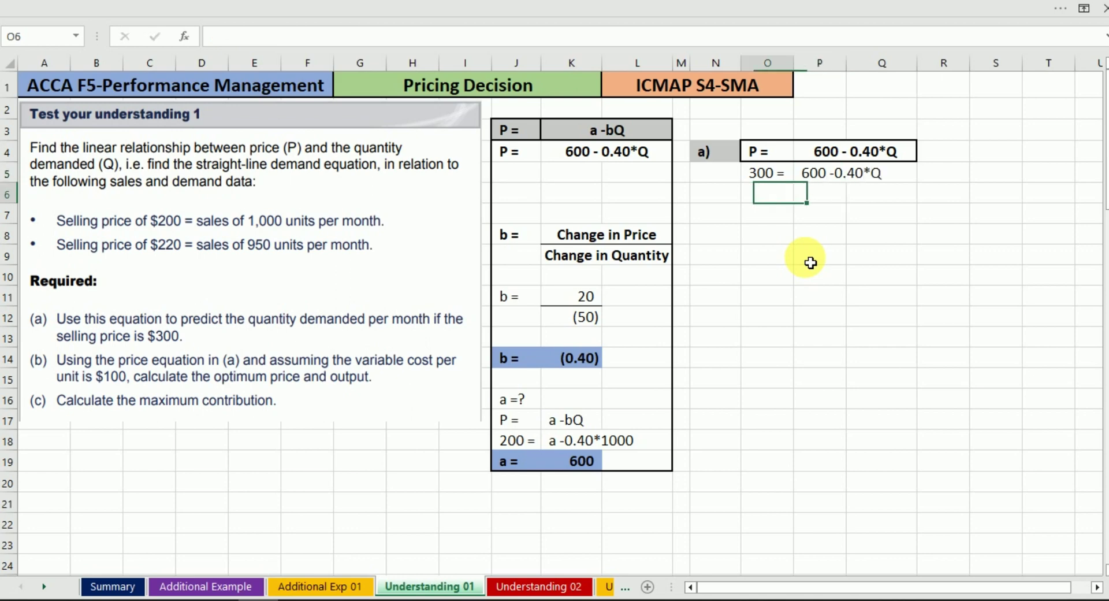
- Add 'Q =' with the formula =(600-300)/0.40, giving 750, and bold the row
{"action": "type", "text": "Q ="}
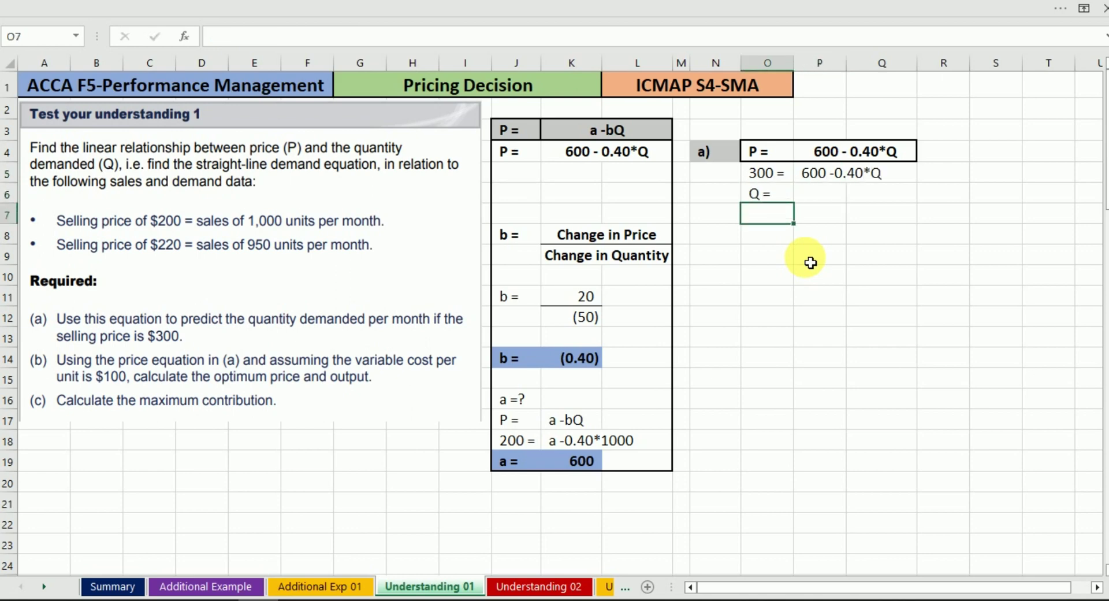
{"action": "key", "text": "Right"}
{"action": "type", "text": "="}
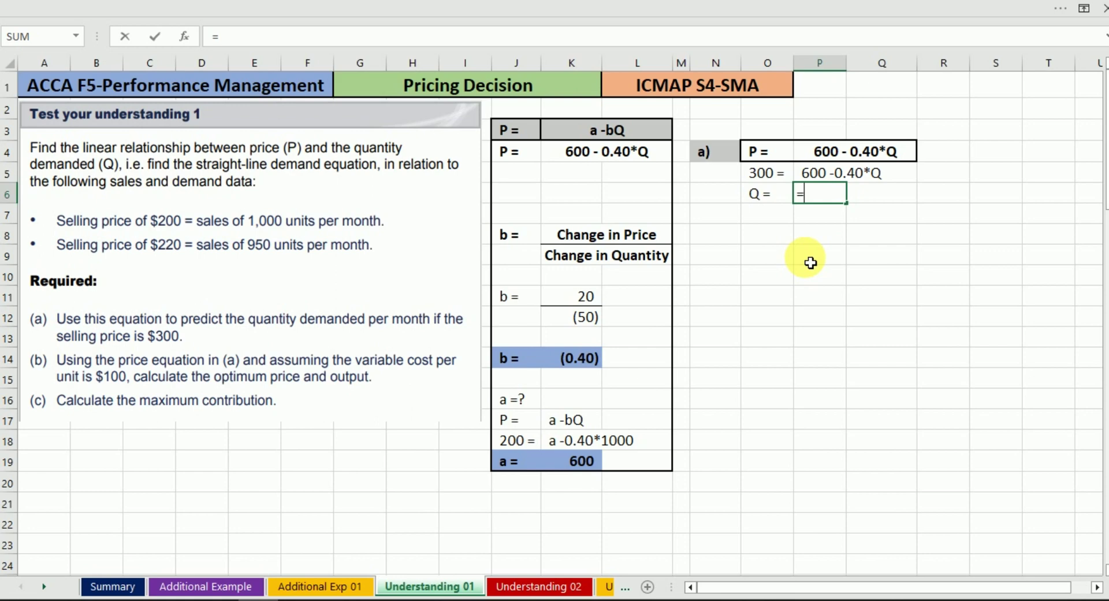
{"action": "type", "text": "(600-300)/"}
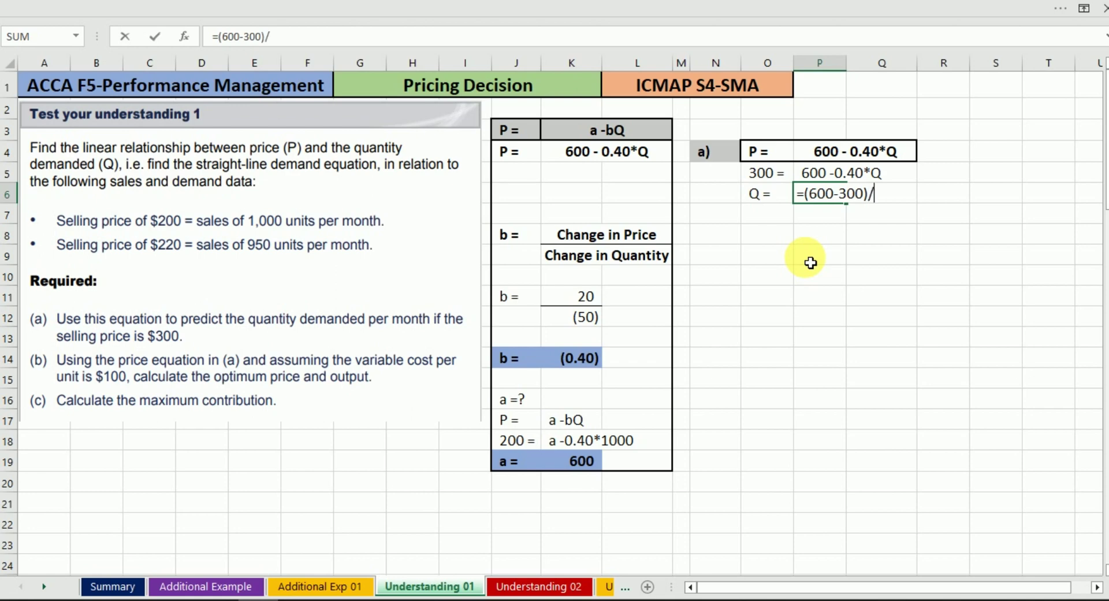
{"action": "type", "text": "0.40"}
{"action": "key", "text": "Return"}
{"action": "key", "text": "Up"}
{"action": "key", "text": "shift+Left"}
{"action": "key", "text": "ctrl+b"}
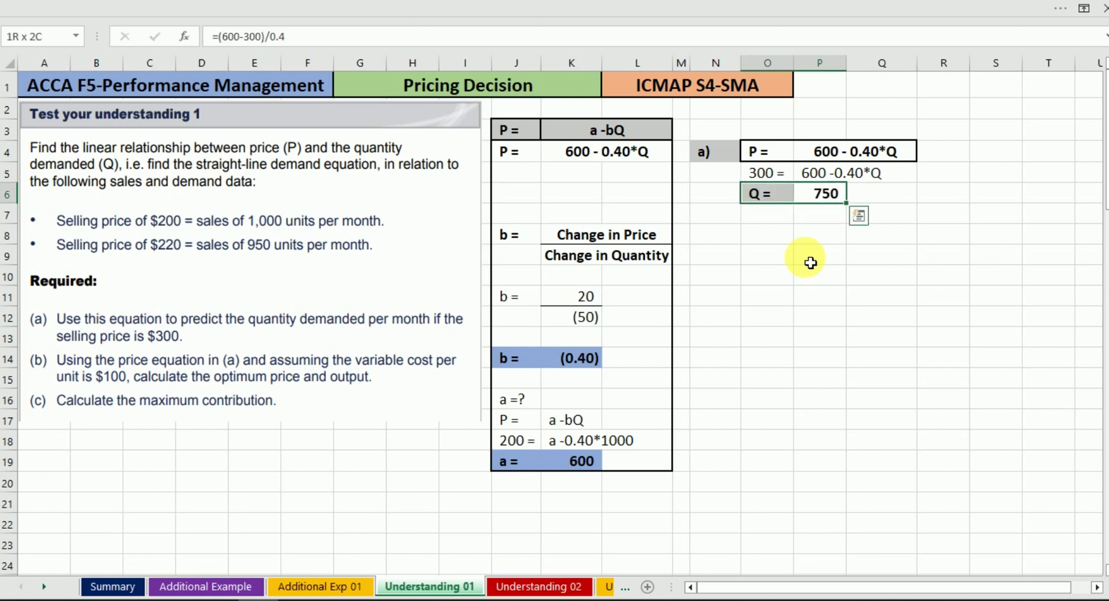
- Fill the Q = 750 row in O6:P6 with yellow
{"action": "key", "text": "Down"}
{"action": "key", "text": "Up"}
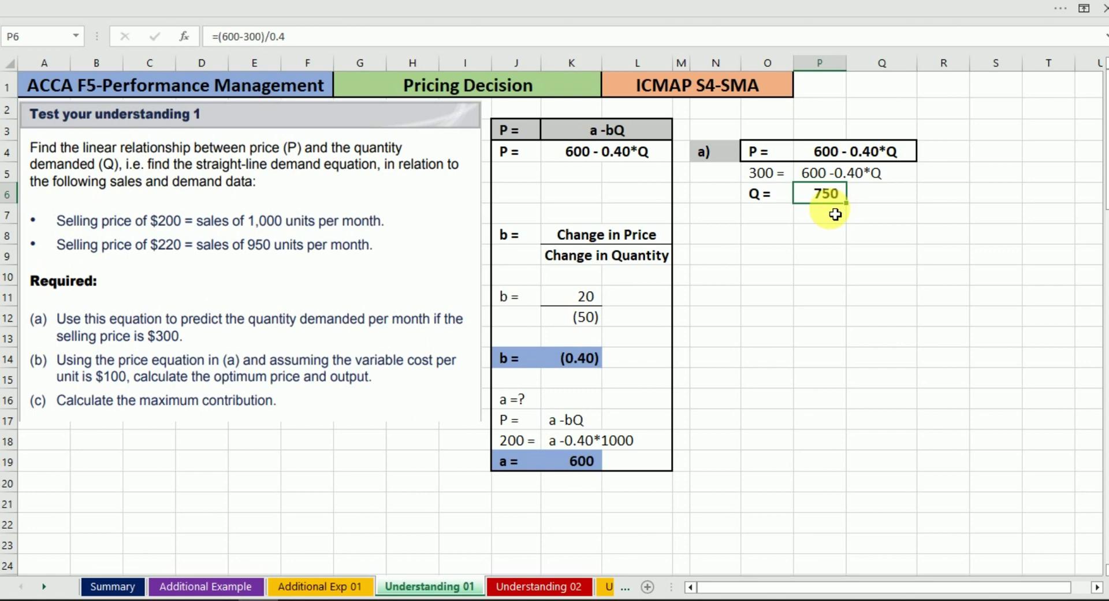
{"action": "key", "text": "shift+Left"}
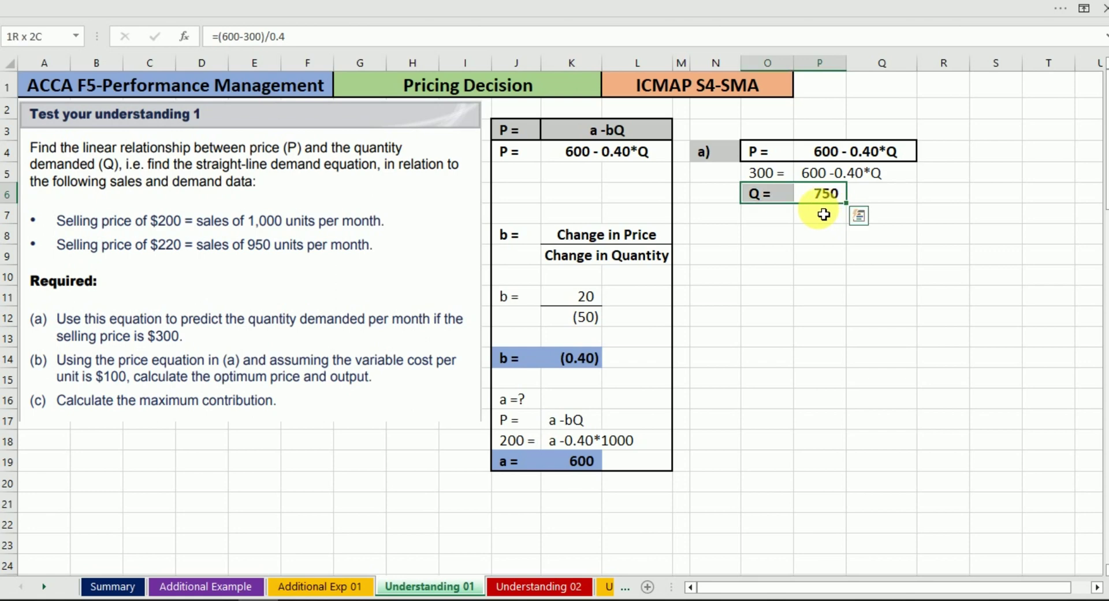
{"action": "key", "text": "alt+h"}
{"action": "key", "text": "h"}
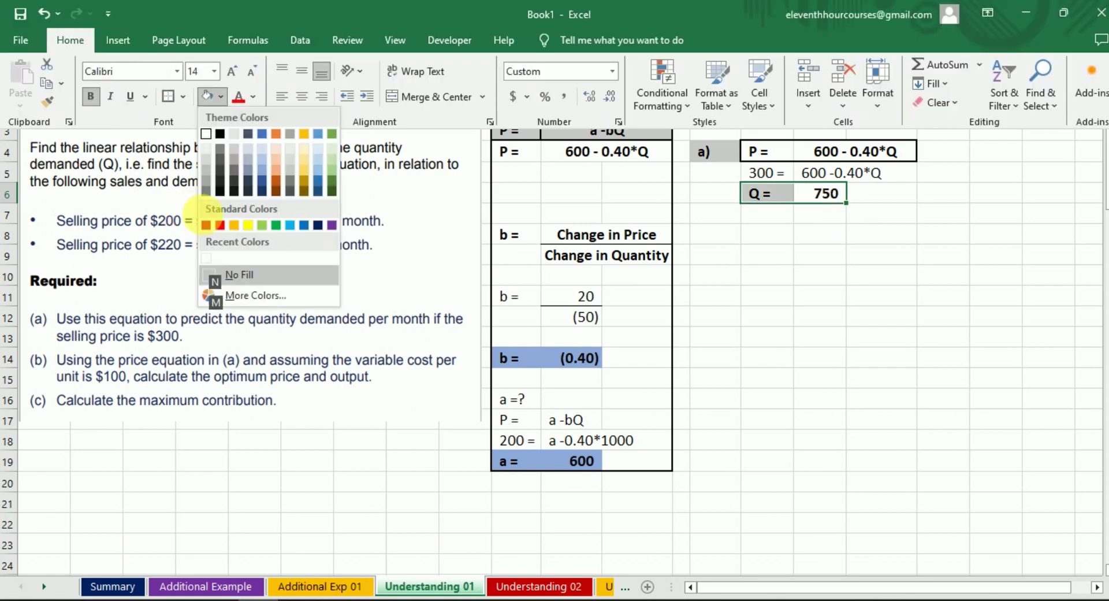
{"action": "left_click", "coordinate": [247, 224]}
- Type the 'b)' part label in N8
{"action": "left_click", "coordinate": [717, 234]}
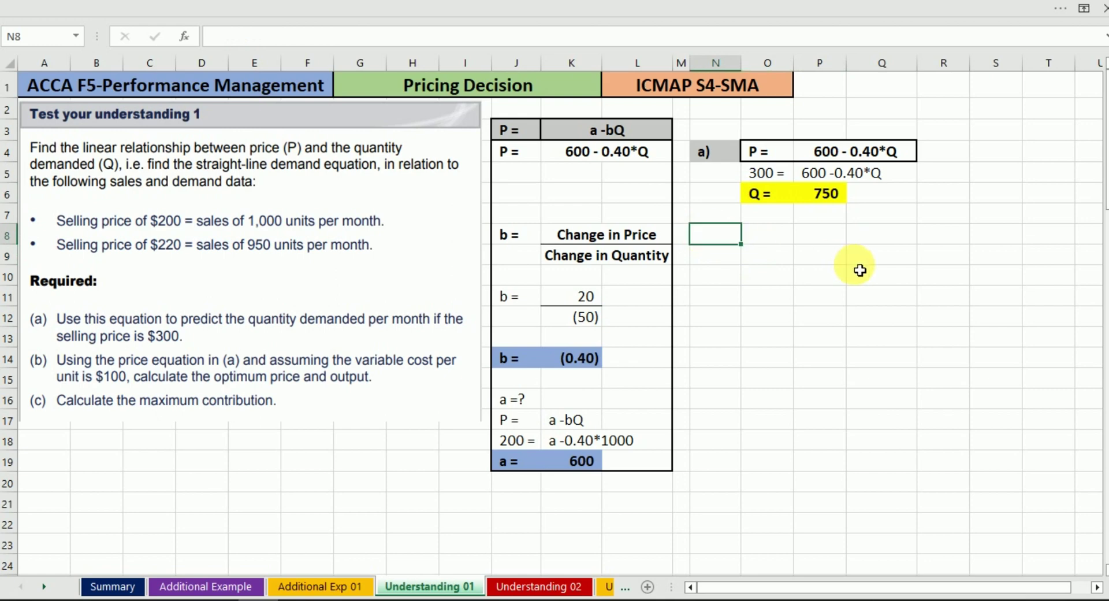
{"action": "type", "text": "b)"}
{"action": "key", "text": "Return"}
{"action": "key", "text": "Up"}
- Copy the demand equation row P = 600 - 0.40*Q from J4:L4
{"action": "key", "text": "Right"}
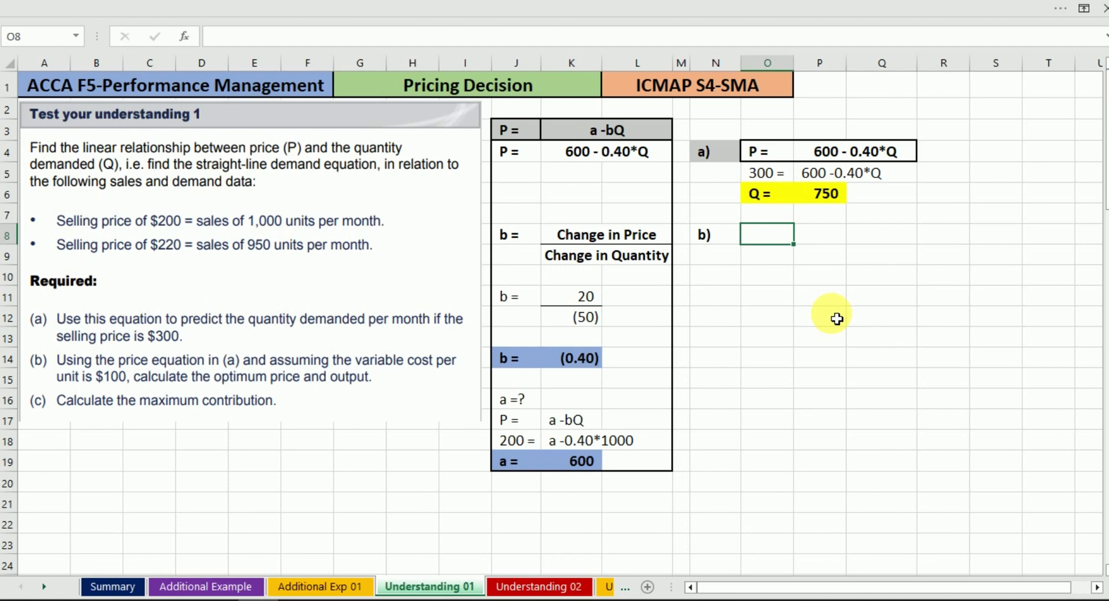
{"action": "key", "text": "Left"}
{"action": "key", "text": "Up"}
{"action": "key", "text": "Left"}
{"action": "key", "text": "Up"}
{"action": "key", "text": "Left"}
{"action": "key", "text": "Left"}
{"action": "key", "text": "Up"}
{"action": "key", "text": "Left"}
{"action": "key", "text": "Up"}
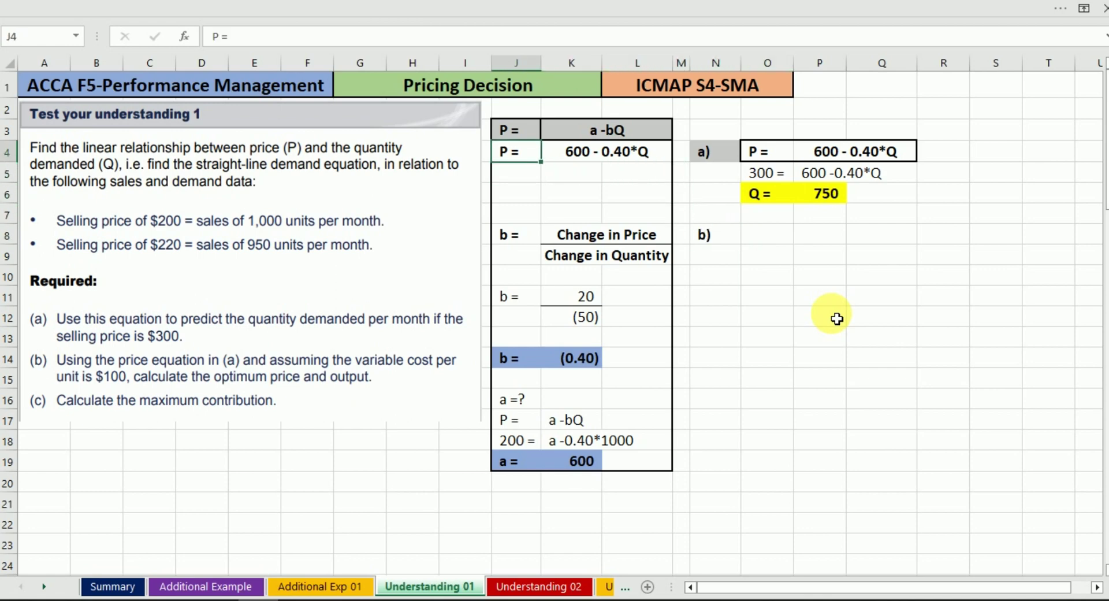
{"action": "key", "text": "shift+Right"}
{"action": "key", "text": "ctrl+c"}
- Paste the demand equation row into O8, beside the b) label
{"action": "key", "text": "Down"}
{"action": "key", "text": "Down"}
{"action": "key", "text": "Right"}
{"action": "key", "text": "Right"}
{"action": "key", "text": "Right"}
{"action": "key", "text": "Down"}
{"action": "key", "text": "Down"}
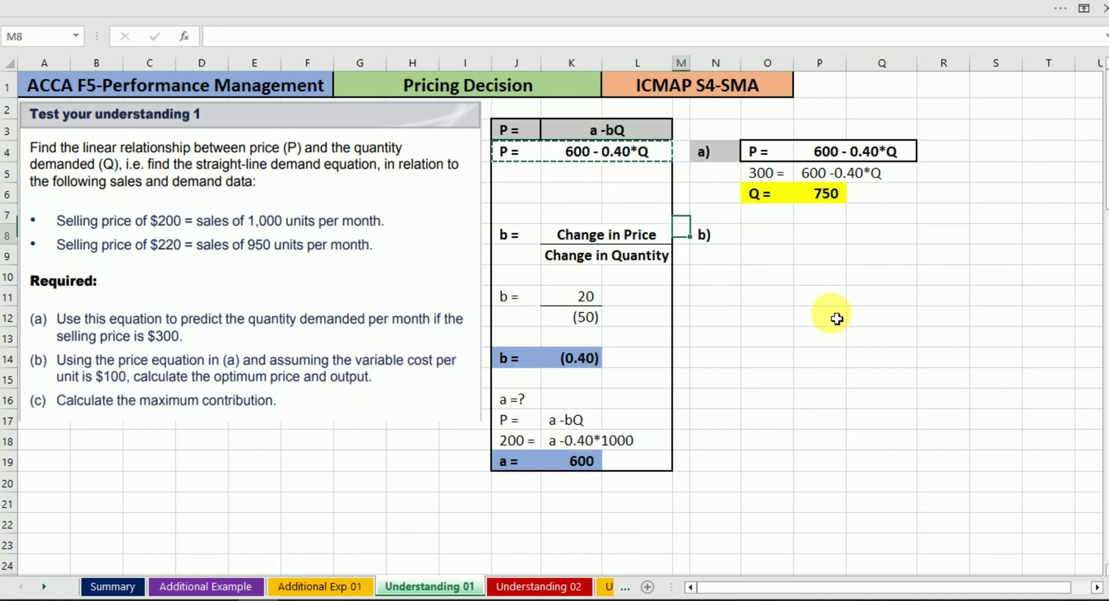
{"action": "key", "text": "Right"}
{"action": "key", "text": "Right"}
{"action": "key", "text": "ctrl+v"}
{"action": "key", "text": "Down"}
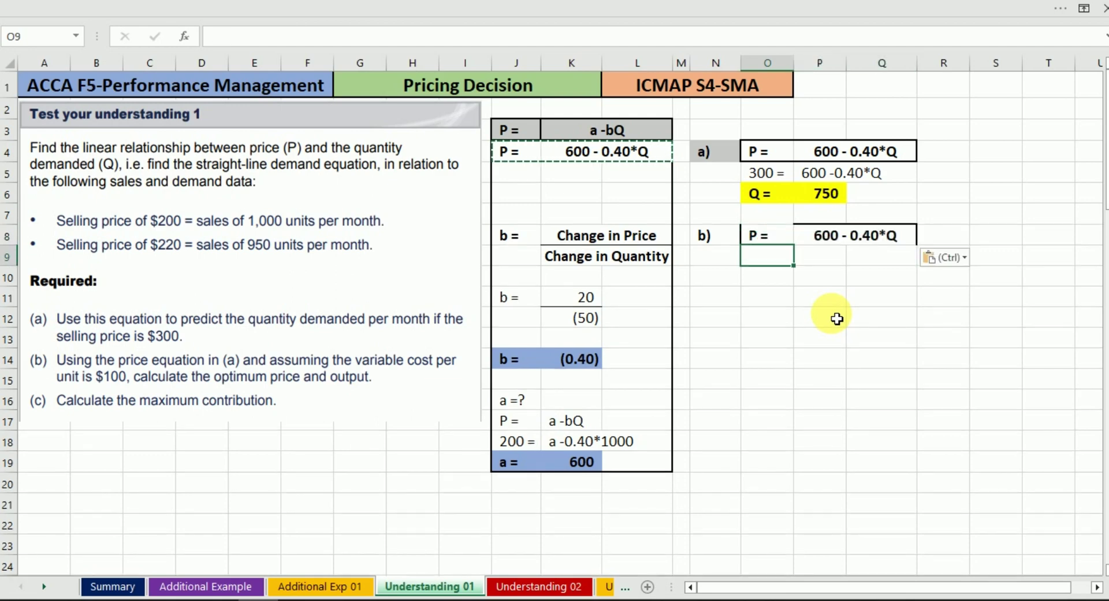
{"action": "key", "text": "Up"}
{"action": "key", "text": "shift+Right"}
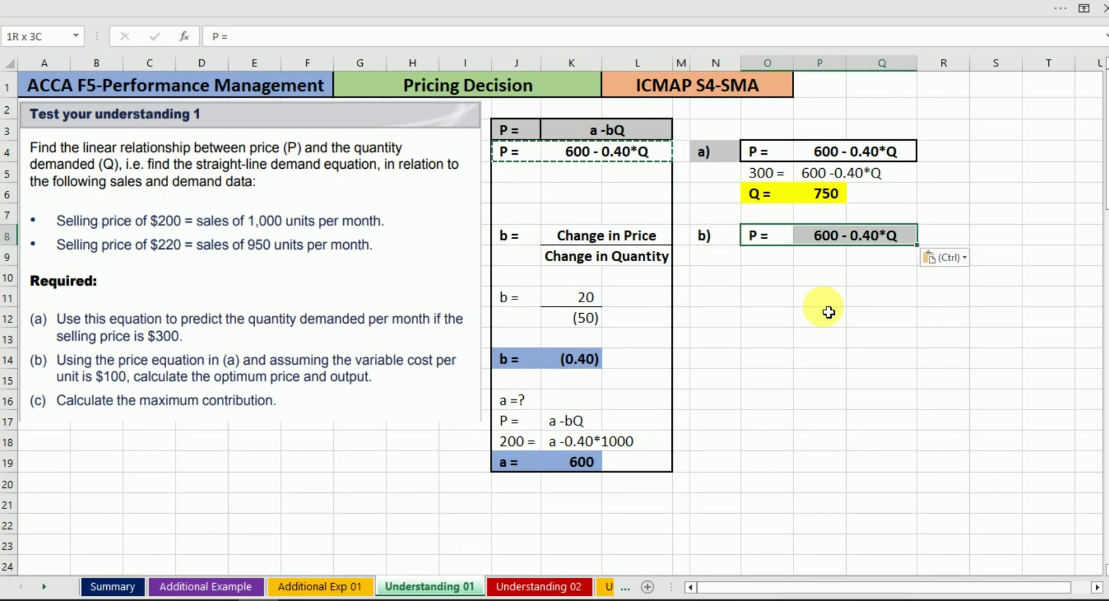
{"action": "key", "text": "Return"}
{"action": "key", "text": "Down"}
{"action": "key", "text": "Down"}
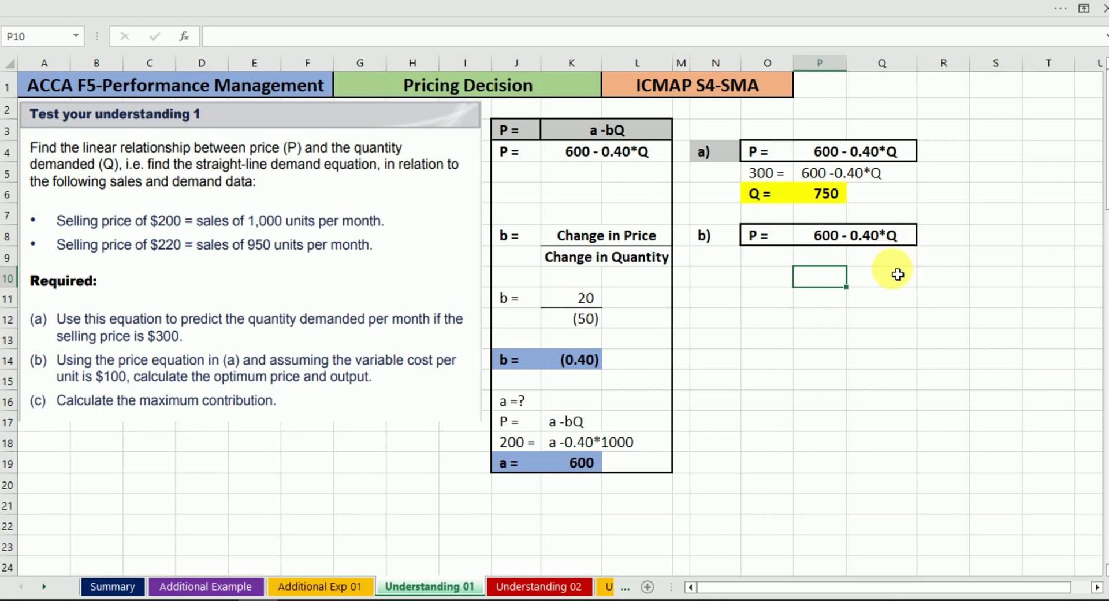
- Enter 'MR =' in N12 and 'a - 2bQ' in O12, merging and centring O12:P12
{"action": "left_click", "coordinate": [725, 319]}
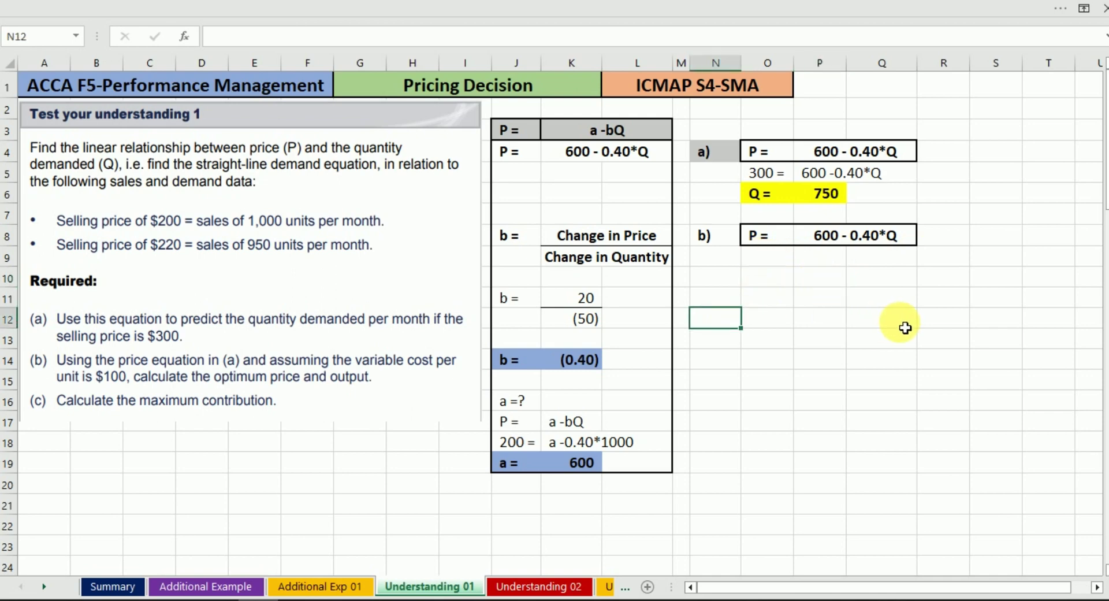
{"action": "type", "text": "MR ="}
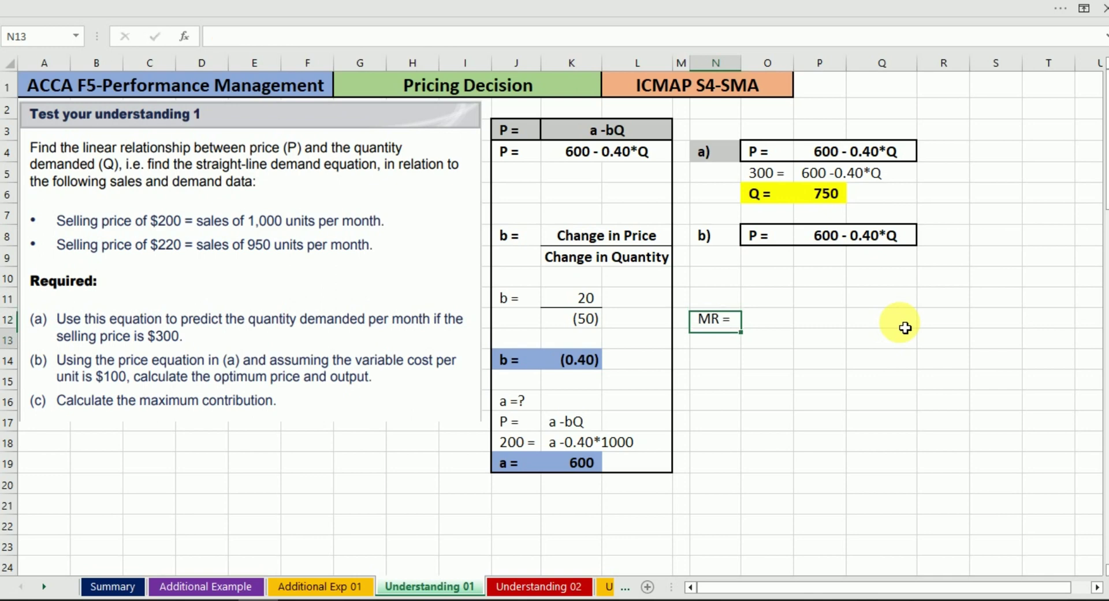
{"action": "key", "text": "Tab"}
{"action": "type", "text": "a"}
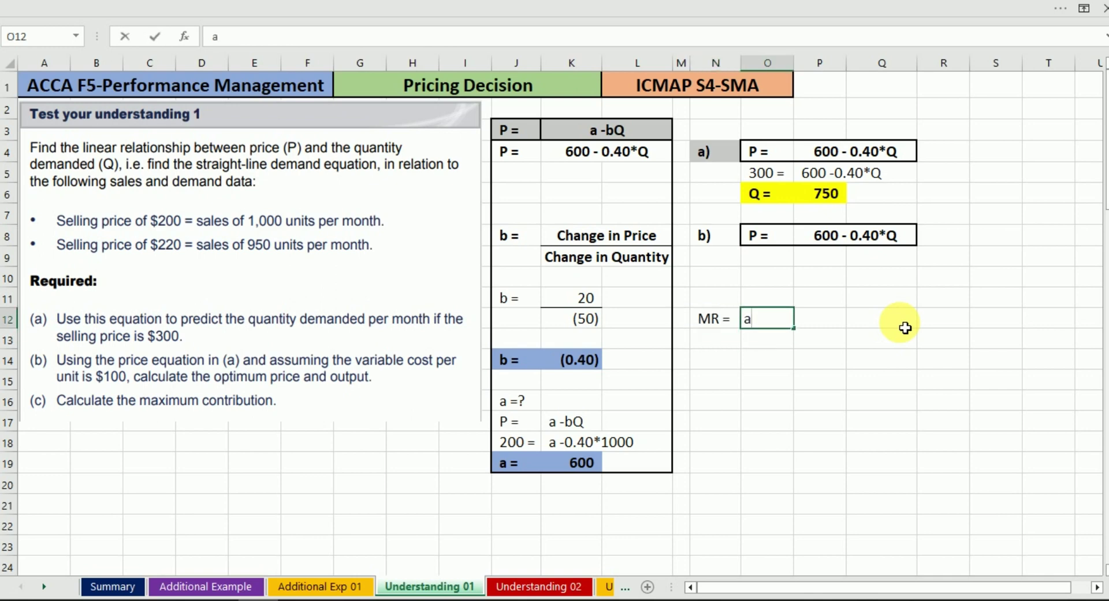
{"action": "type", "text": " - 2bQ"}
{"action": "key", "text": "Return"}
{"action": "key", "text": "Up"}
{"action": "key", "text": "shift+Right"}
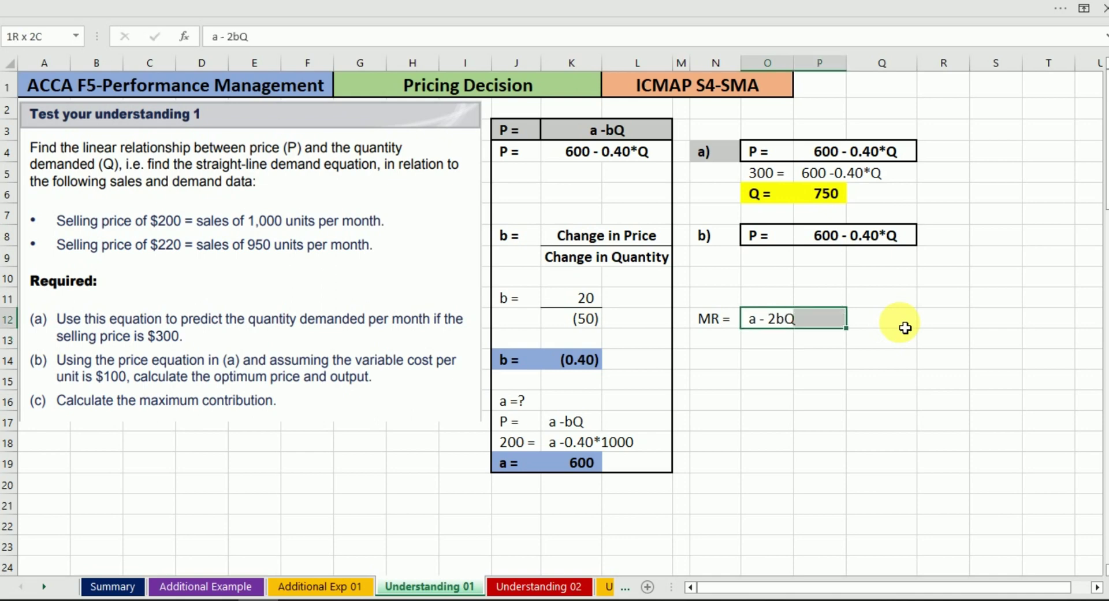
{"action": "key", "text": "alt+h"}
{"action": "key", "text": "m"}
{"action": "key", "text": "c"}
- Give the MR = a - 2bQ row all borders, bold text and a gold fill
{"action": "key", "text": "Left"}
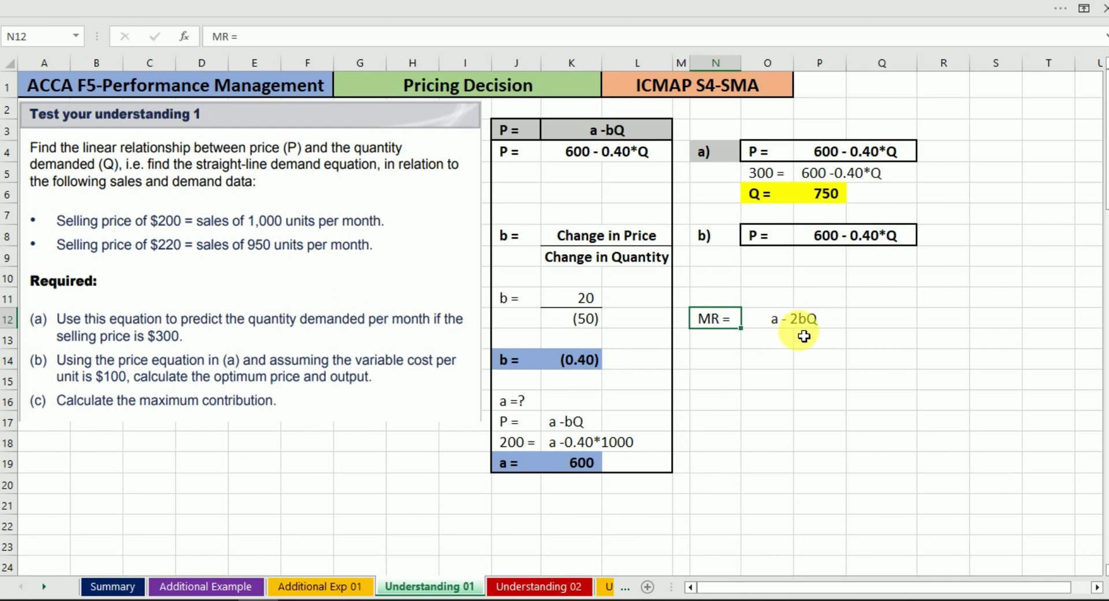
{"action": "key", "text": "shift+Right"}
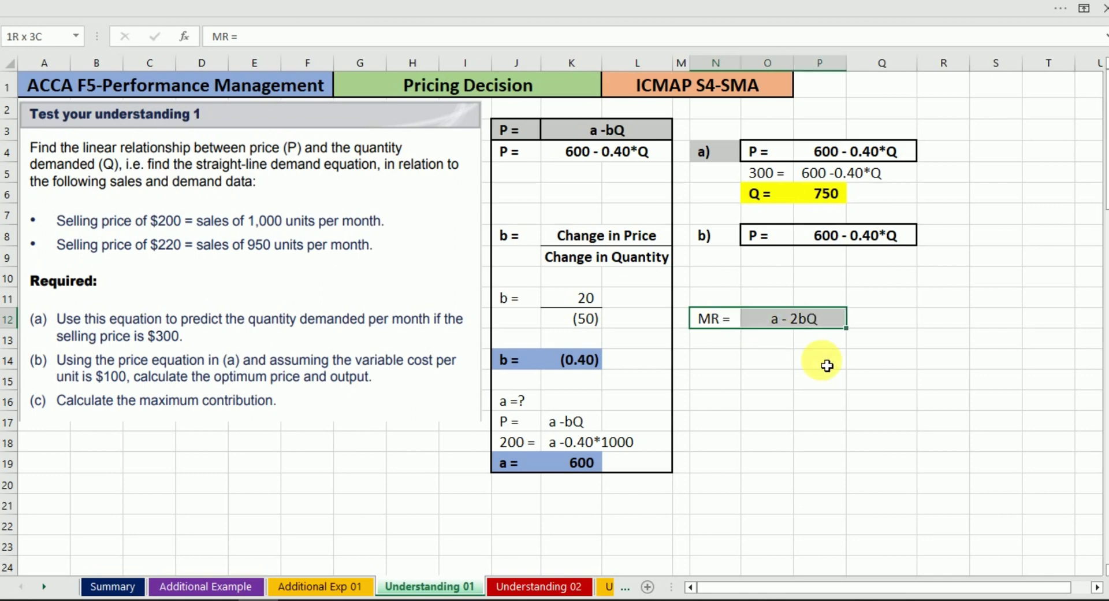
{"action": "key", "text": "alt+h"}
{"action": "key", "text": "b"}
{"action": "key", "text": "a"}
{"action": "key", "text": "Right"}
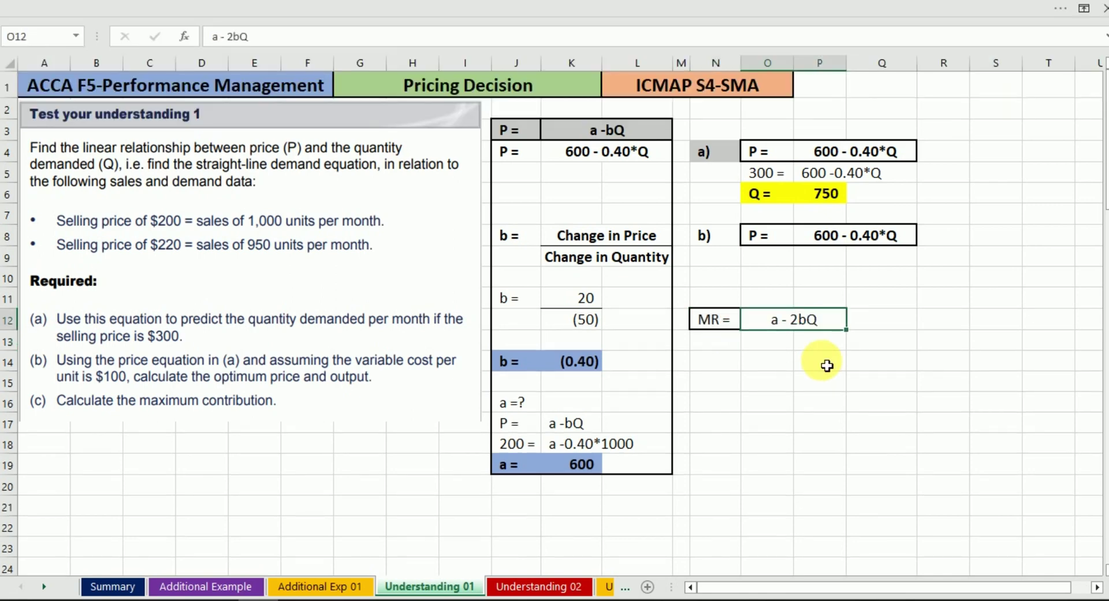
{"action": "key", "text": "shift+Left"}
{"action": "key", "text": "ctrl+b"}
{"action": "key", "text": "alt+h"}
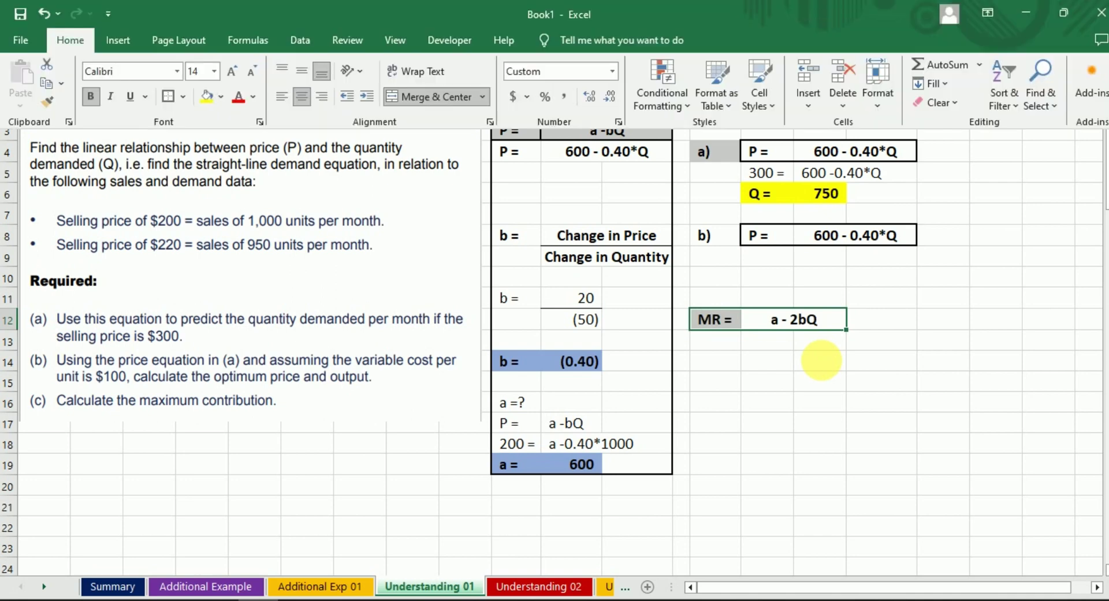
{"action": "key", "text": "h"}
{"action": "key", "text": "Down"}
{"action": "key", "text": "Right"}
{"action": "key", "text": "Right"}
{"action": "key", "text": "Right"}
{"action": "key", "text": "Right"}
{"action": "key", "text": "Right"}
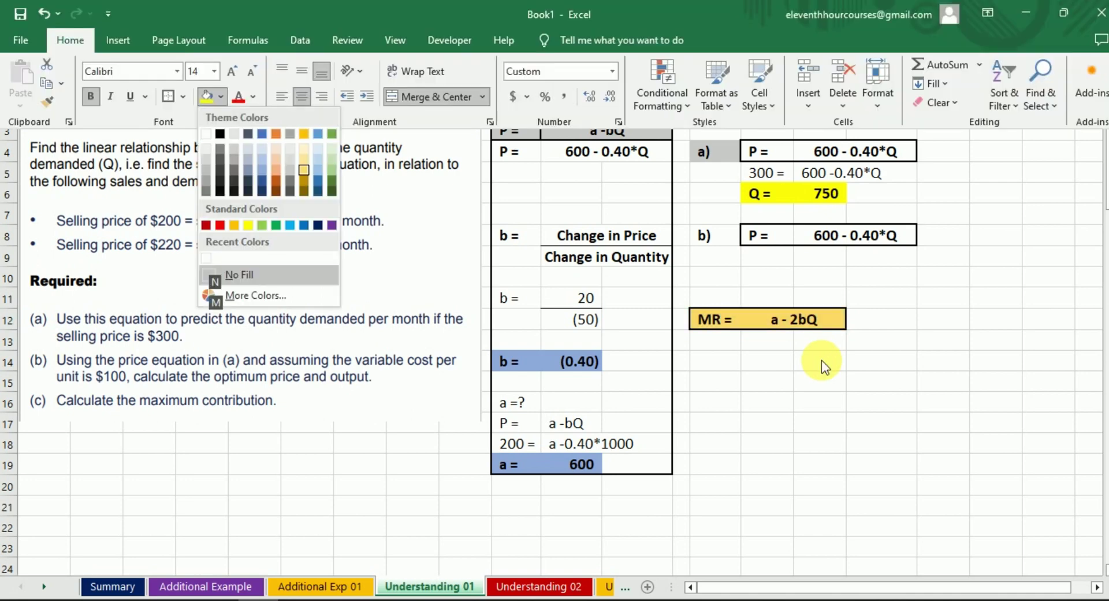
{"action": "key", "text": "Return"}
- Add the line 'MR = MC' in N13 beneath it
{"action": "key", "text": "Down"}
{"action": "type", "text": "M"}
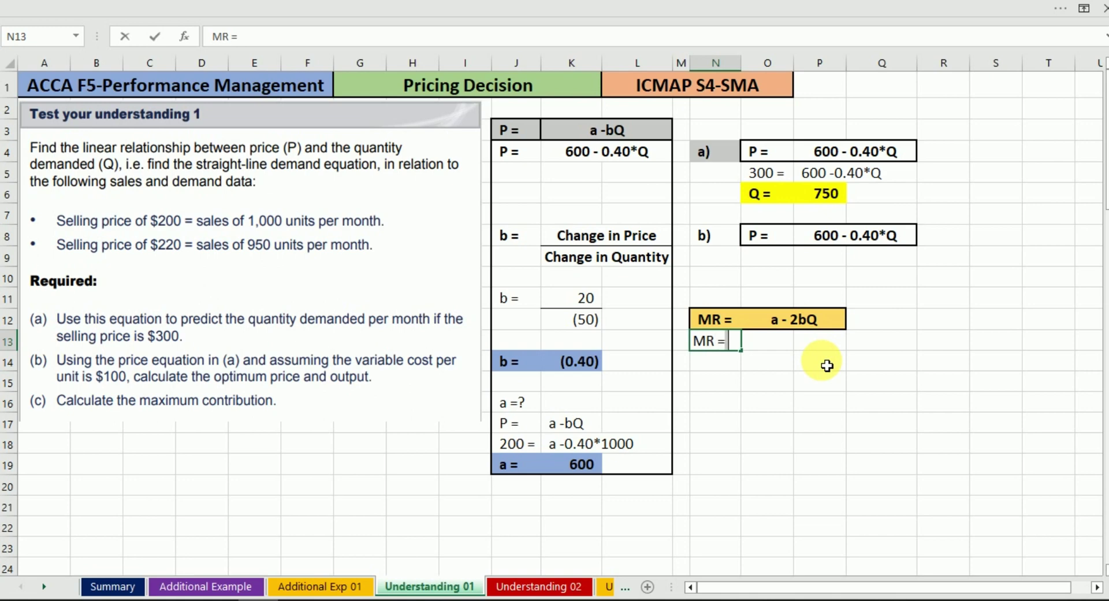
{"action": "type", "text": "R = MC"}
{"action": "key", "text": "Return"}
- Write the condition line 'MR = 100'
{"action": "type", "text": "MR ="}
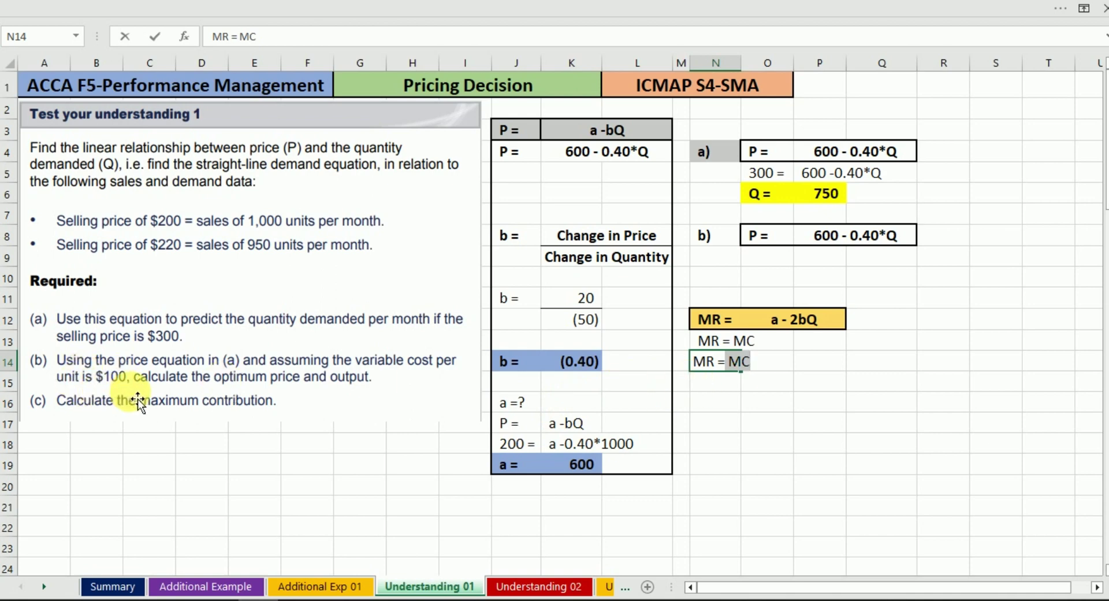
{"action": "type", "text": "100"}
{"action": "key", "text": "Return"}
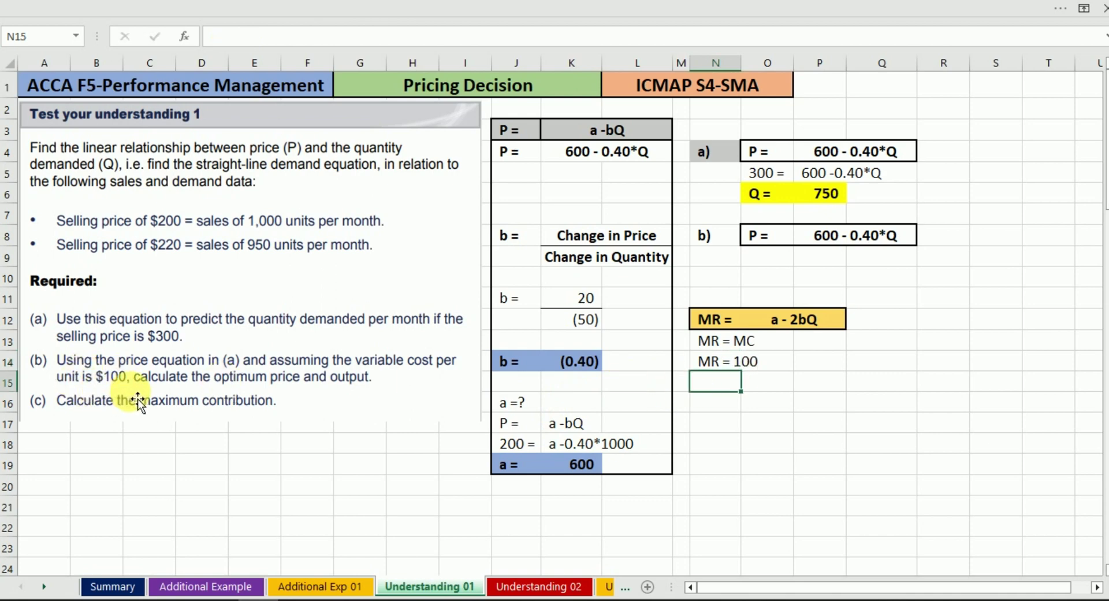
{"action": "key", "text": "Up"}
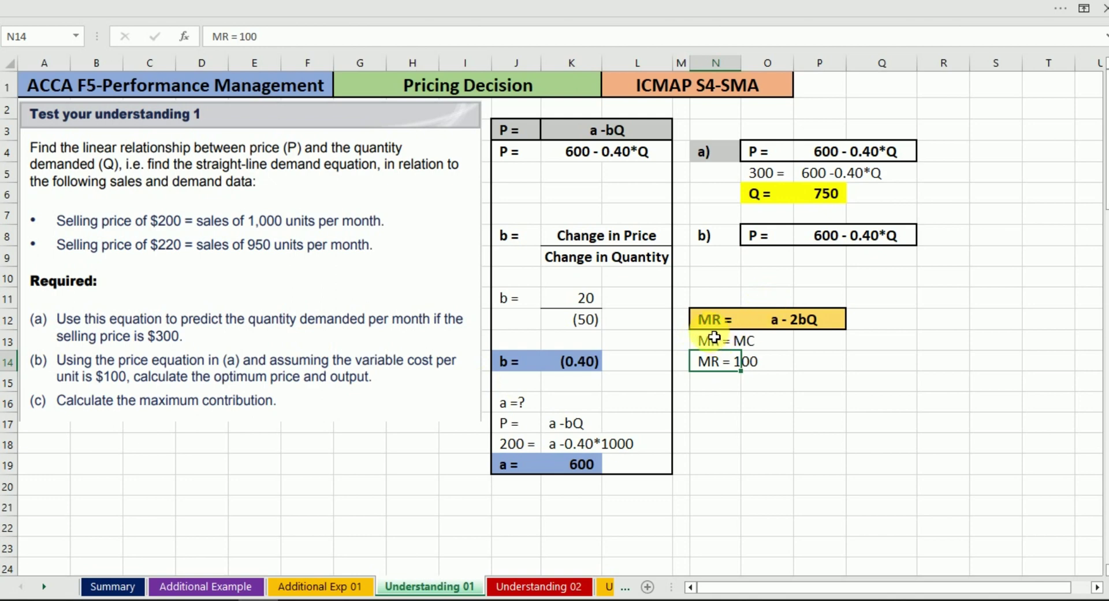
- Enter '100 =' and '600 -2*0.40*Q' in row 16
{"action": "left_click", "coordinate": [730, 404]}
{"action": "type", "text": "100"}
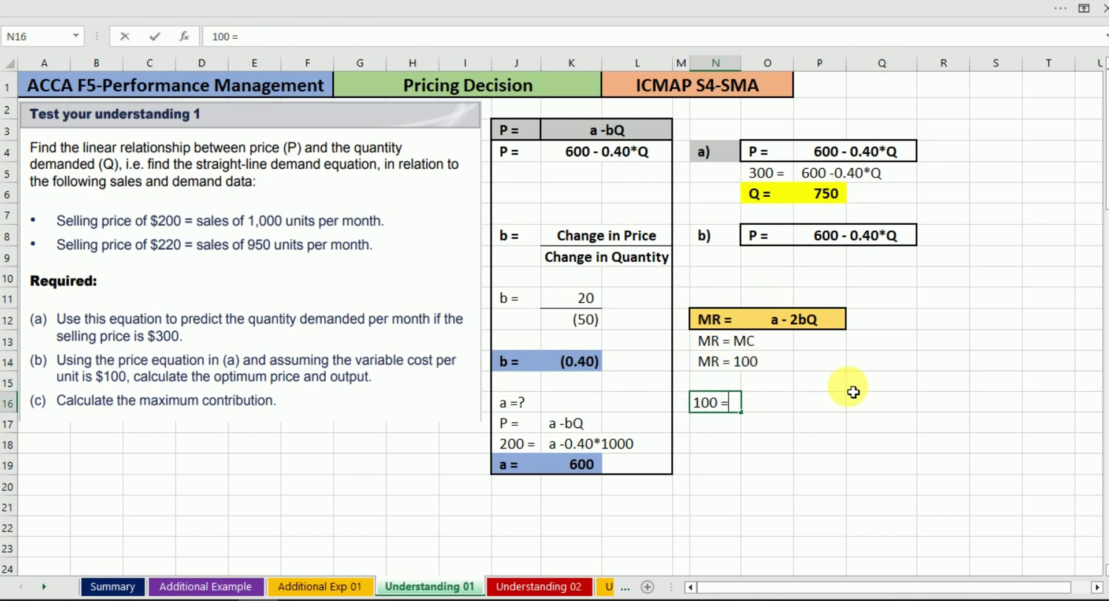
{"action": "type", "text": " ="}
{"action": "key", "text": "Return"}
{"action": "key", "text": "Up"}
{"action": "key", "text": "Right"}
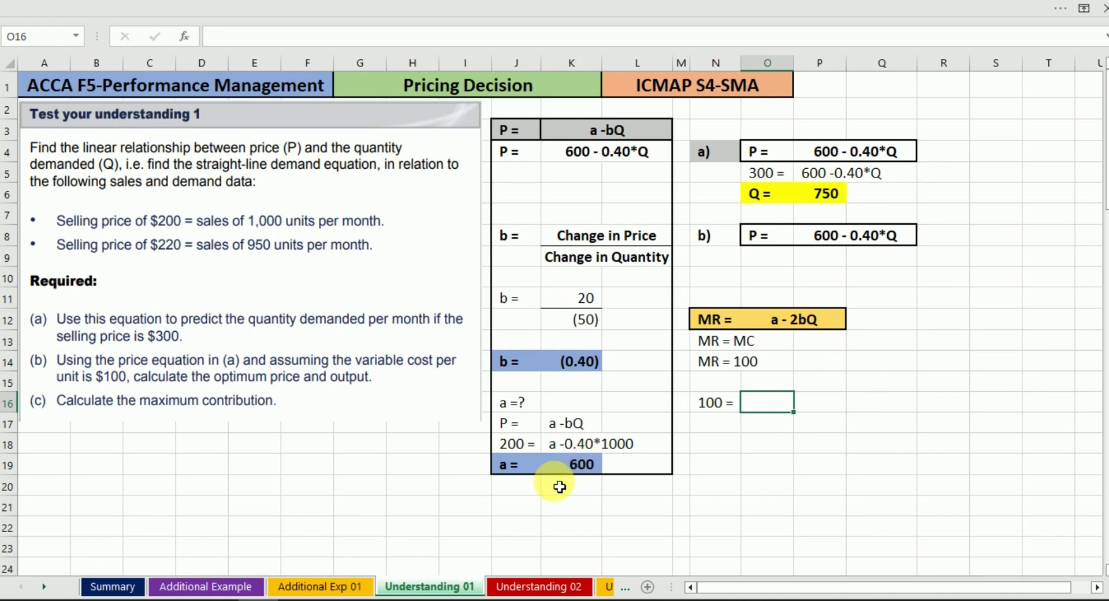
{"action": "type", "text": "600 -2*"}
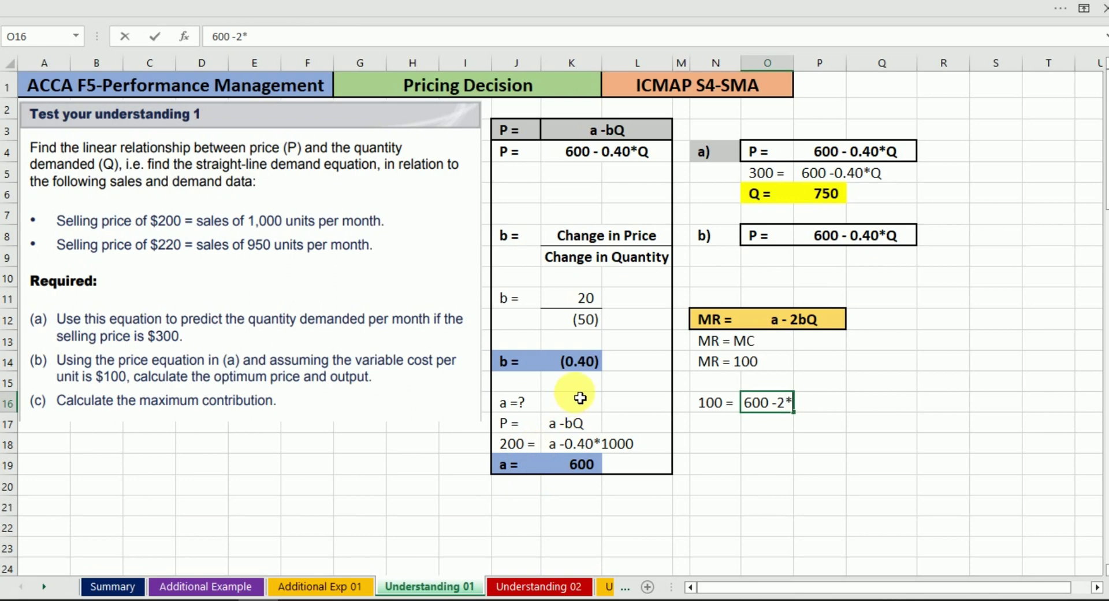
{"action": "type", "text": "0.40*Q"}
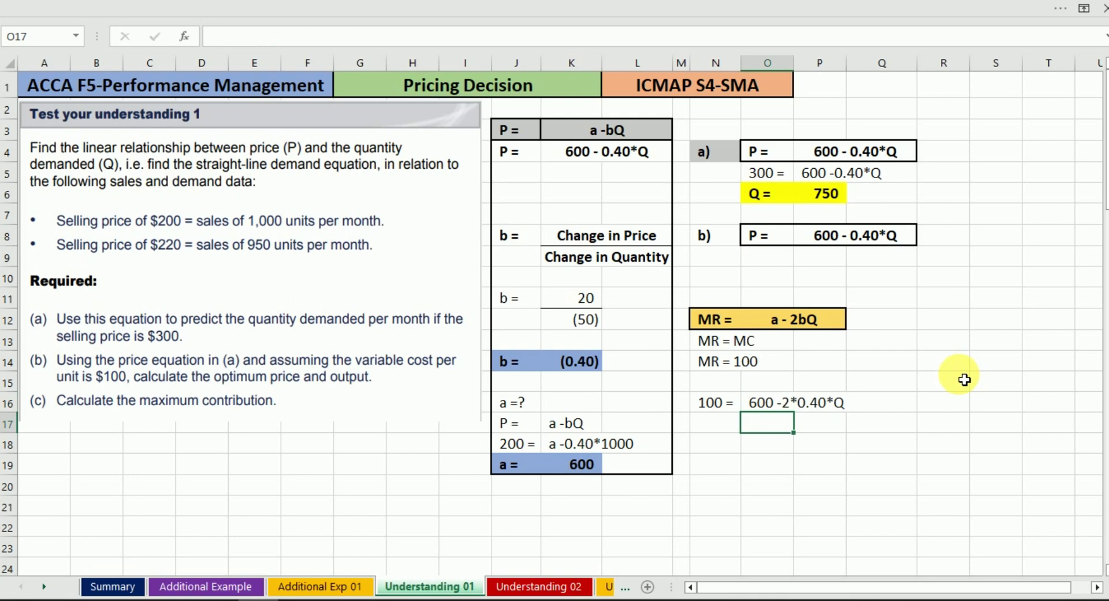
{"action": "key", "text": "Return"}
- Compute Q with =(600-100)/(2*0.40), giving 625, and bold the Q = 625 row
{"action": "type", "text": "Q"}
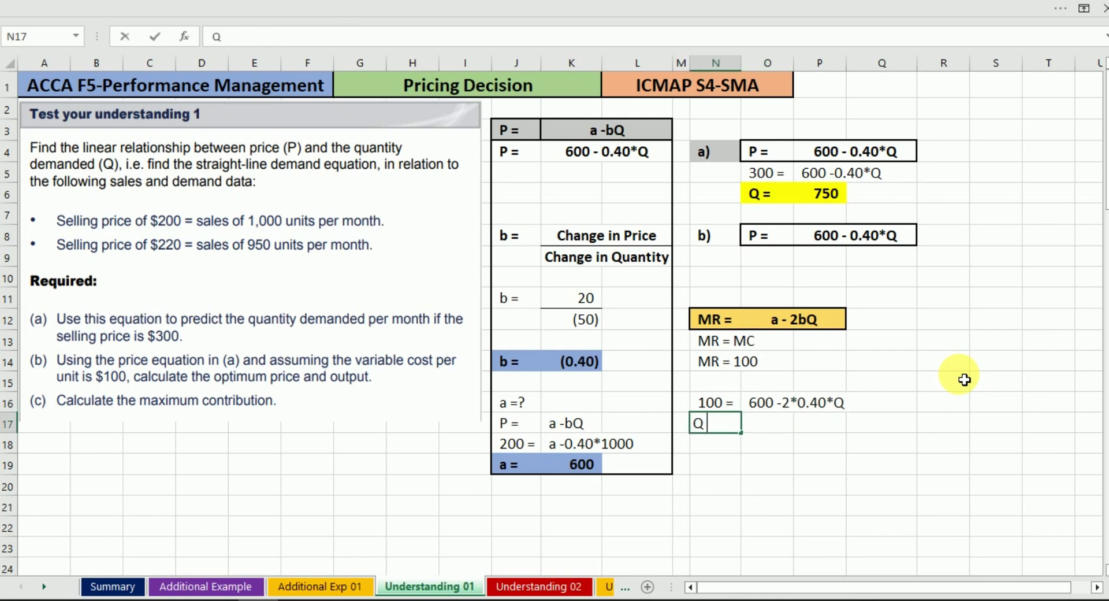
{"action": "type", "text": " ="}
{"action": "key", "text": "Tab"}
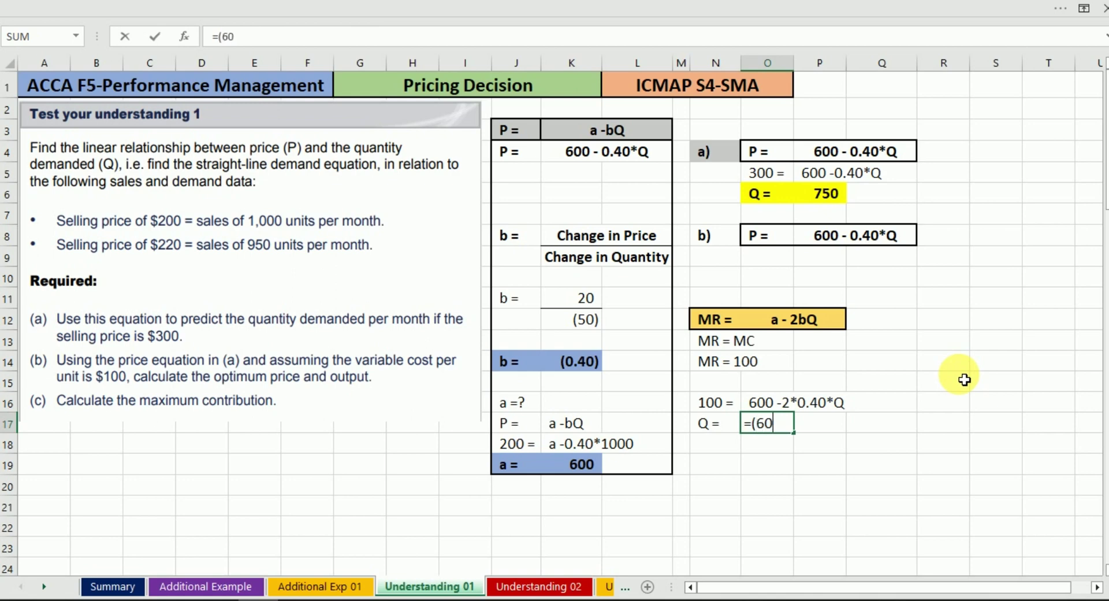
{"action": "type", "text": "=(600-100)/(2*0.40"}
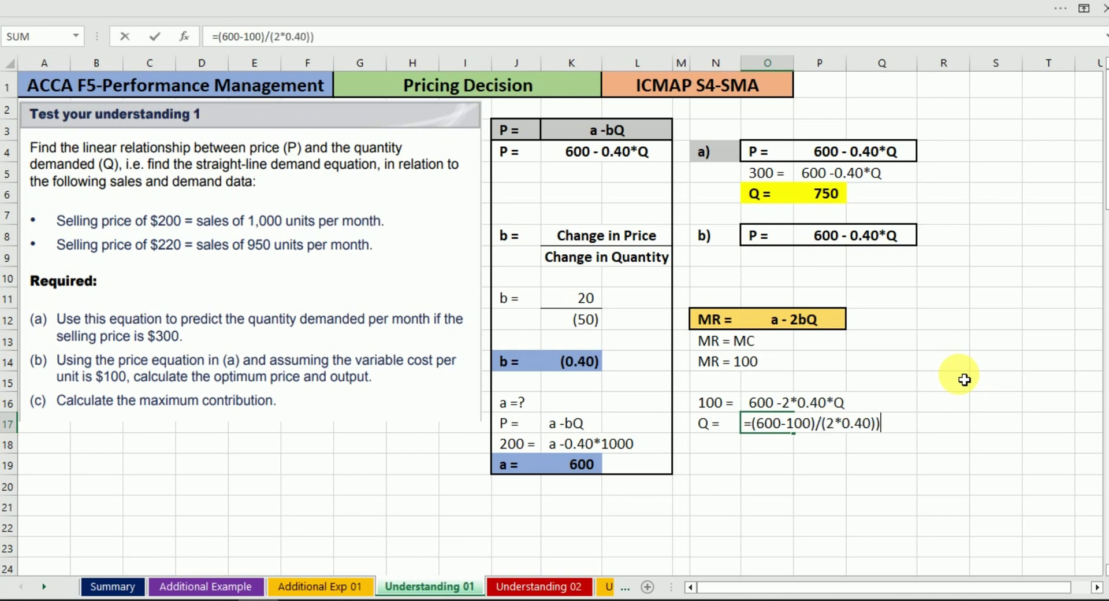
{"action": "key", "text": "Return"}
{"action": "key", "text": "Return"}
{"action": "key", "text": "Up"}
{"action": "key", "text": "shift+Left"}
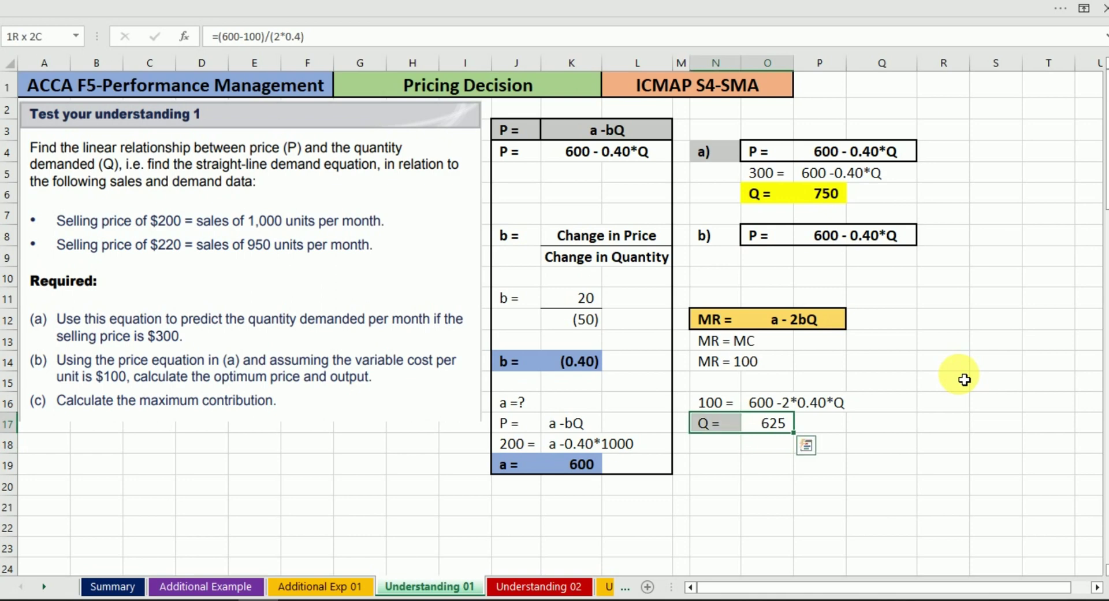
{"action": "key", "text": "ctrl+b"}
{"action": "key", "text": "Down"}
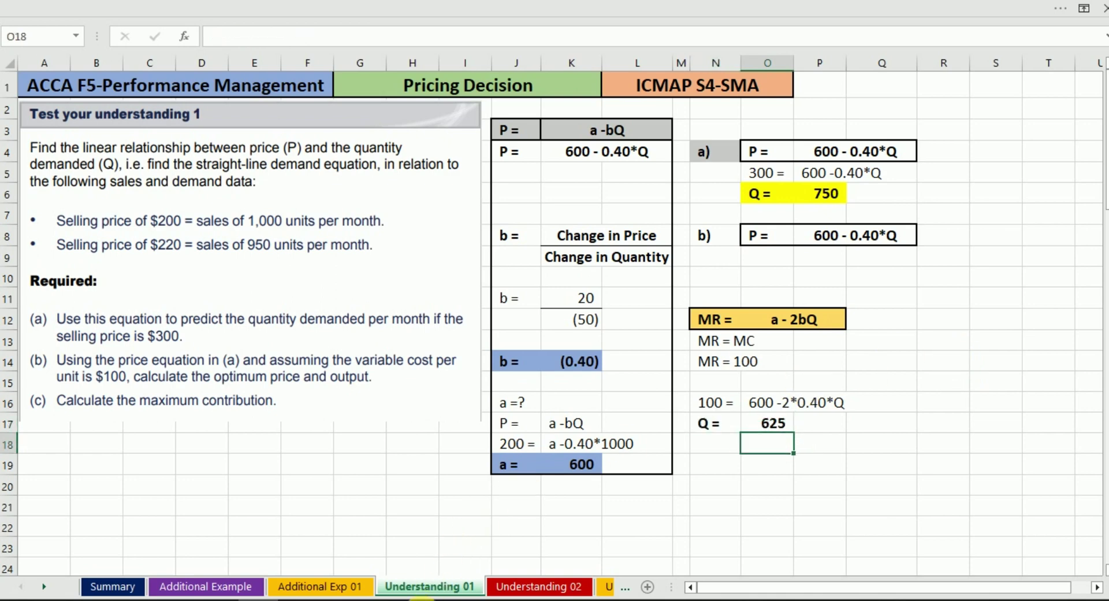
{"action": "left_click", "coordinate": [421, 600]}
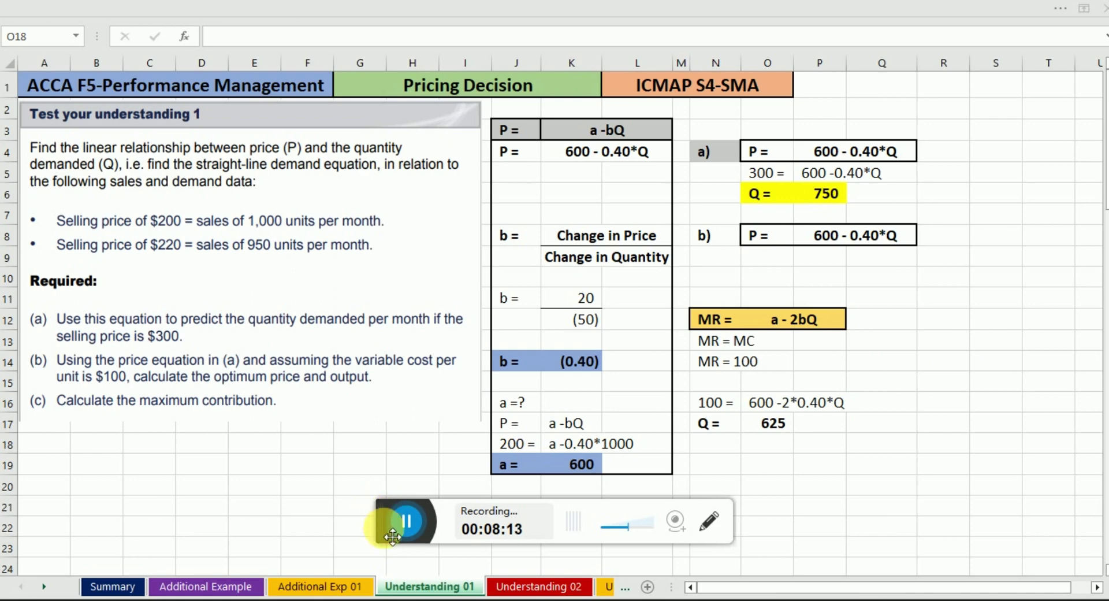
{"action": "left_click", "coordinate": [404, 520]}
{"action": "left_click", "coordinate": [771, 424]}
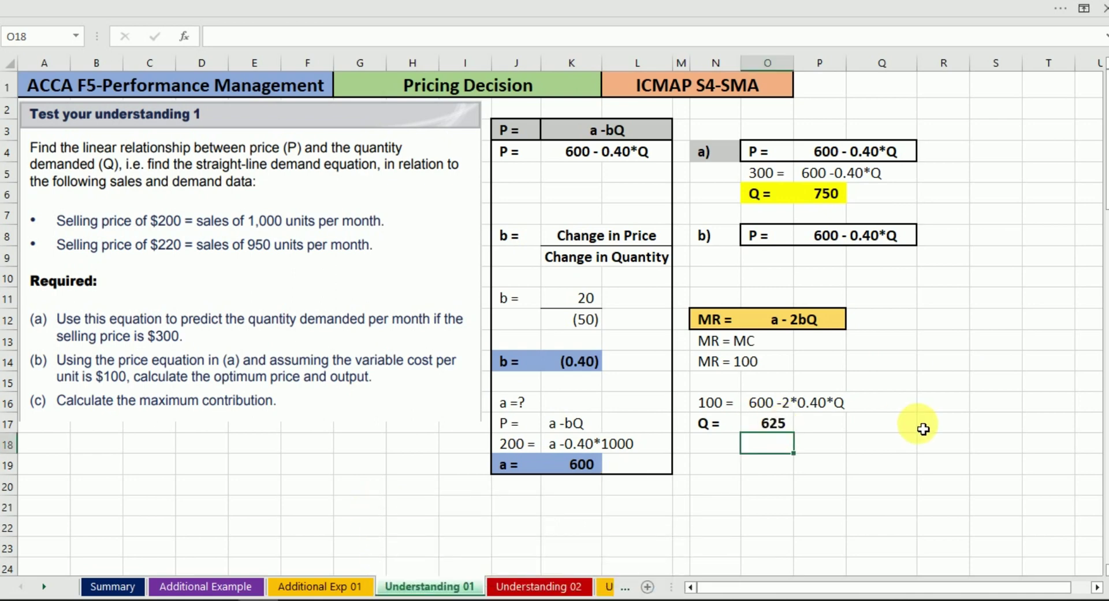
- Shade the Q = 625 cells N17:O17 grey
{"action": "key", "text": "shift+Left"}
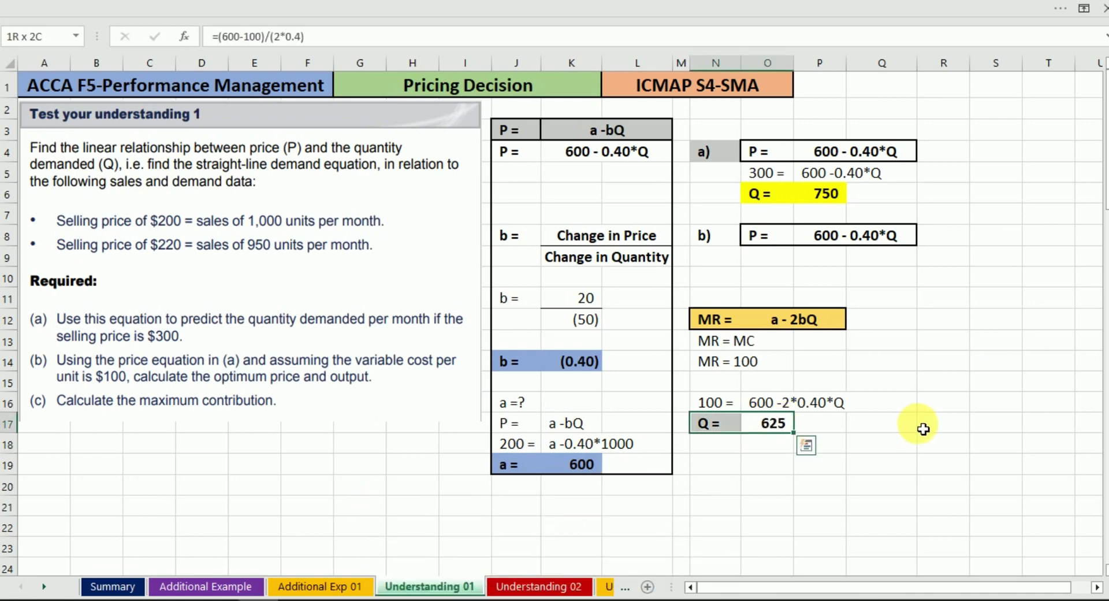
{"action": "key", "text": "alt+h"}
{"action": "key", "text": "h"}
{"action": "key", "text": "Down"}
{"action": "key", "text": "Return"}
{"action": "key", "text": "Up"}
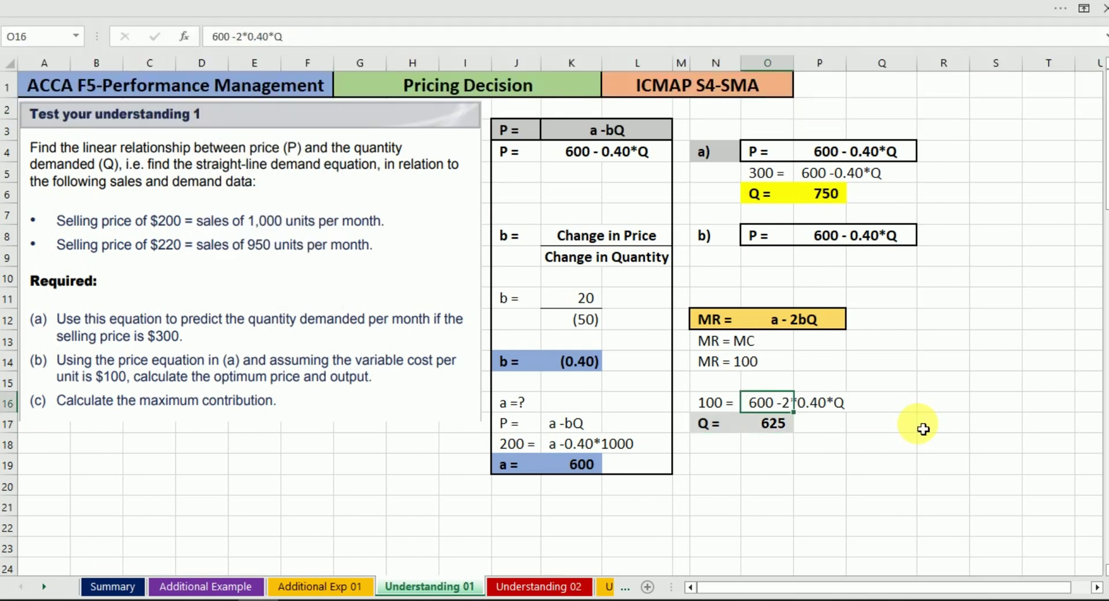
{"action": "key", "text": "Up"}
{"action": "key", "text": "Up"}
{"action": "key", "text": "Up"}
{"action": "key", "text": "Up"}
{"action": "key", "text": "Up"}
{"action": "key", "text": "Up"}
{"action": "key", "text": "Up"}
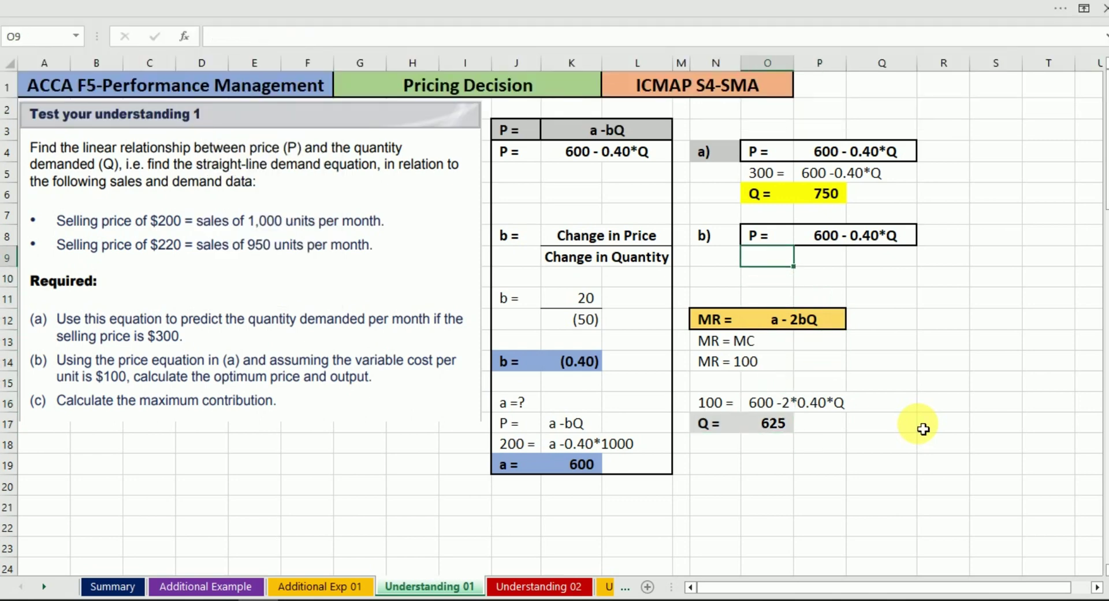
- Enter the price working 'P =' with 600-0.40*625
{"action": "type", "text": "P ="}
{"action": "key", "text": "Tab"}
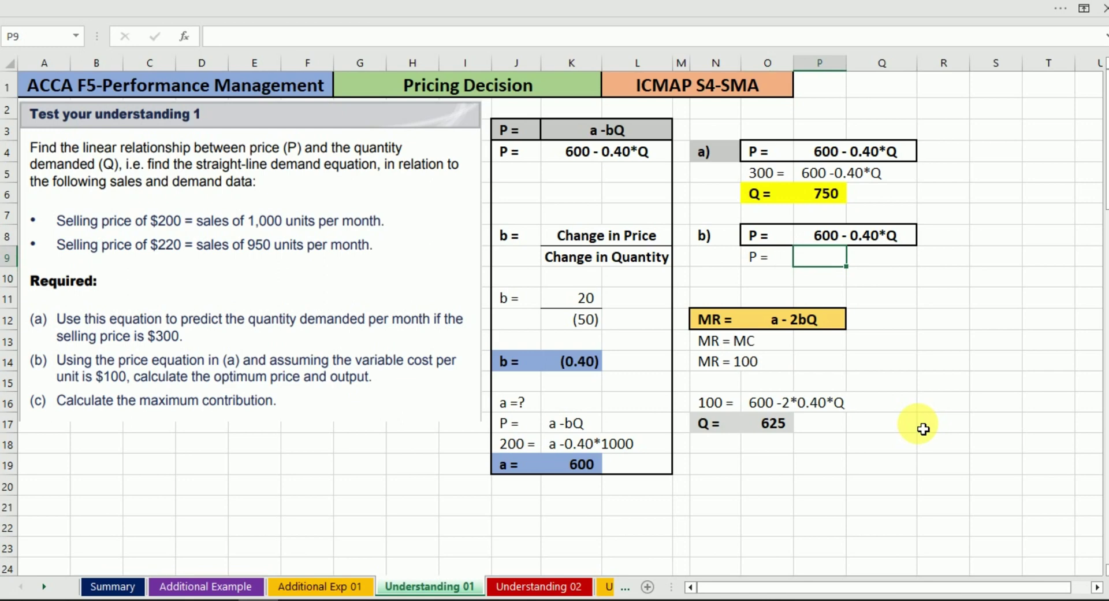
{"action": "type", "text": "600-0.40*625"}
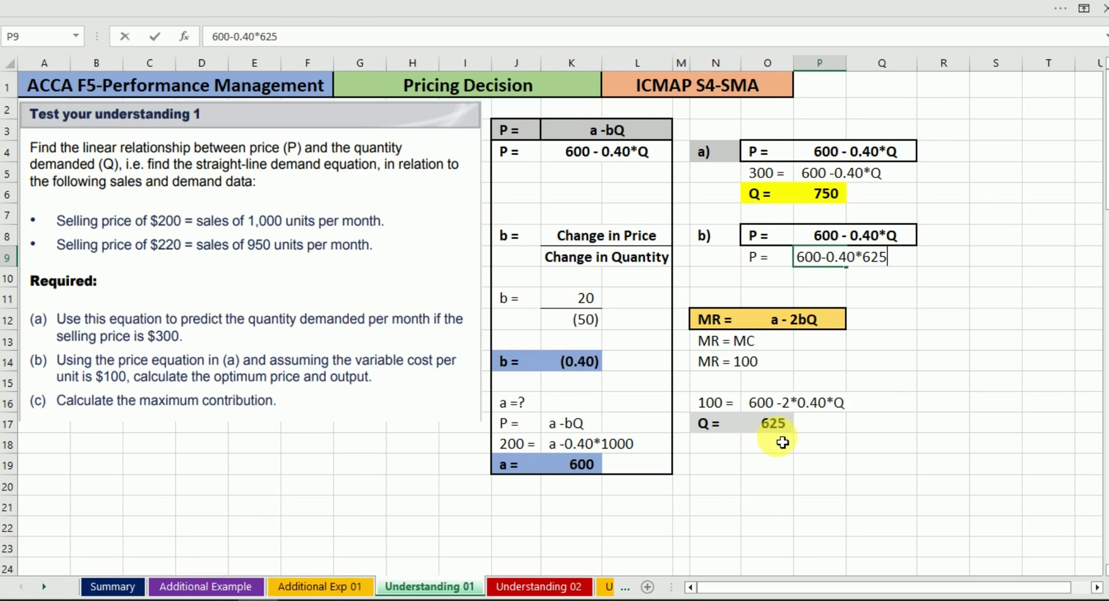
{"action": "key", "text": "Return"}
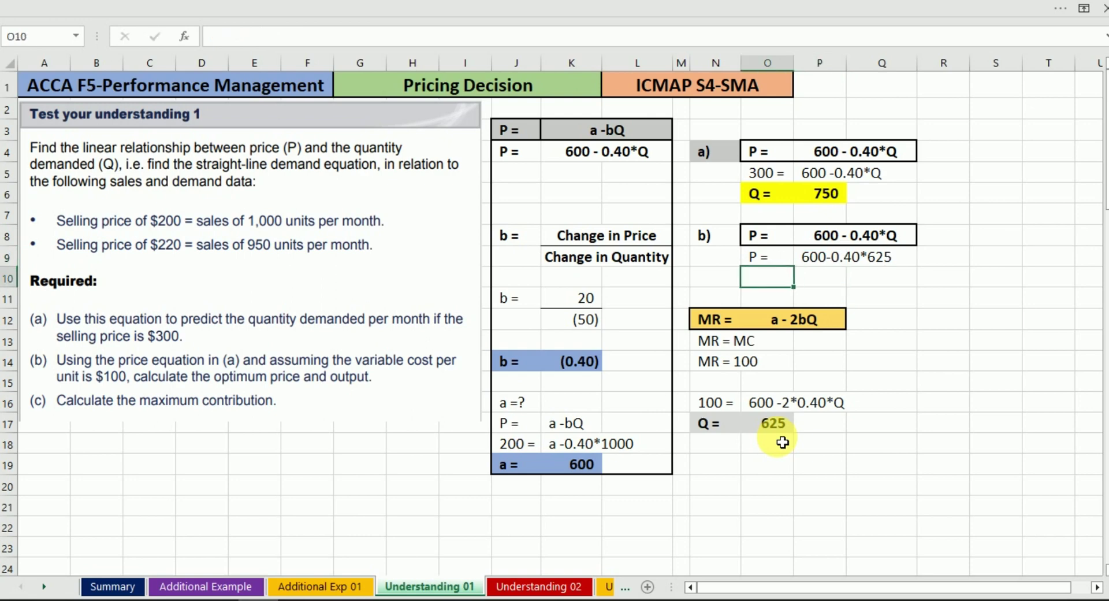
- Add 'P =' with the formula =600-(0.40*625), giving 350
{"action": "type", "text": "P ="}
{"action": "key", "text": "Return"}
{"action": "key", "text": "Up"}
{"action": "key", "text": "Right"}
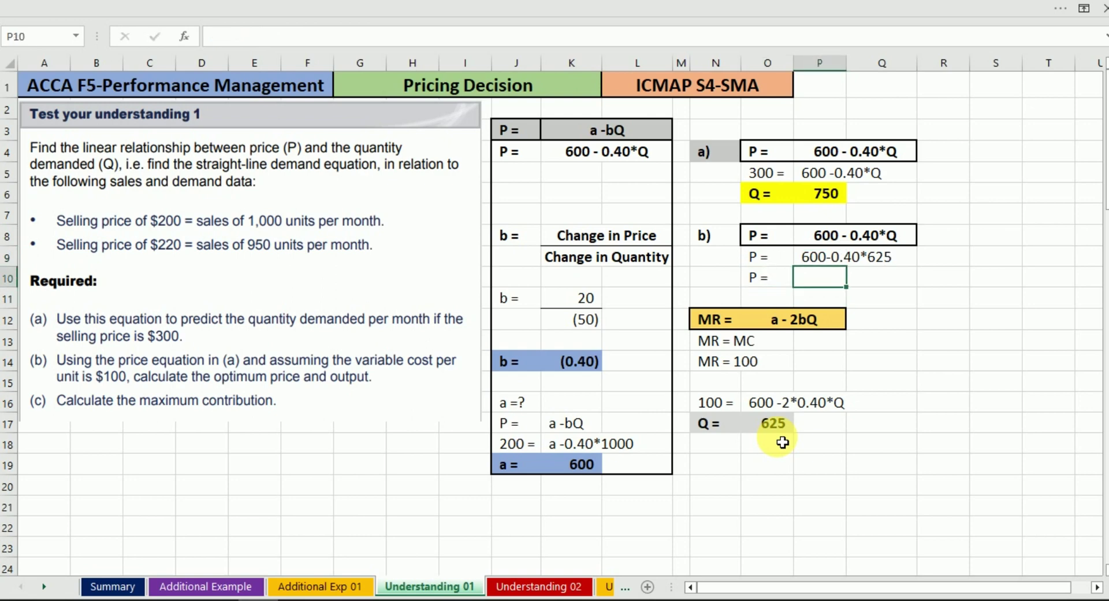
{"action": "type", "text": "=600"}
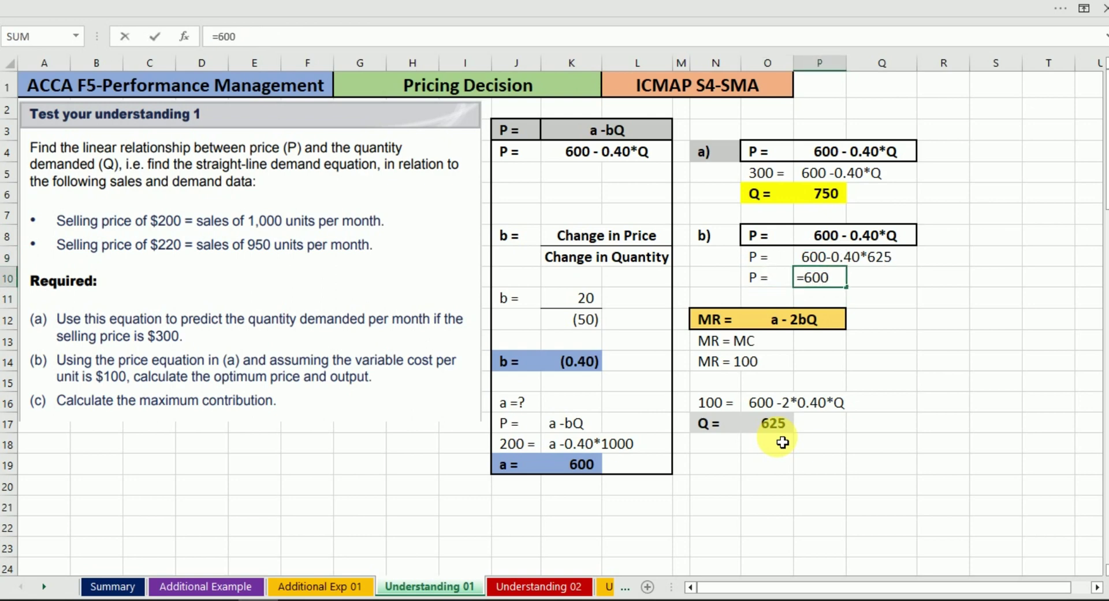
{"action": "type", "text": "-(0.40*"}
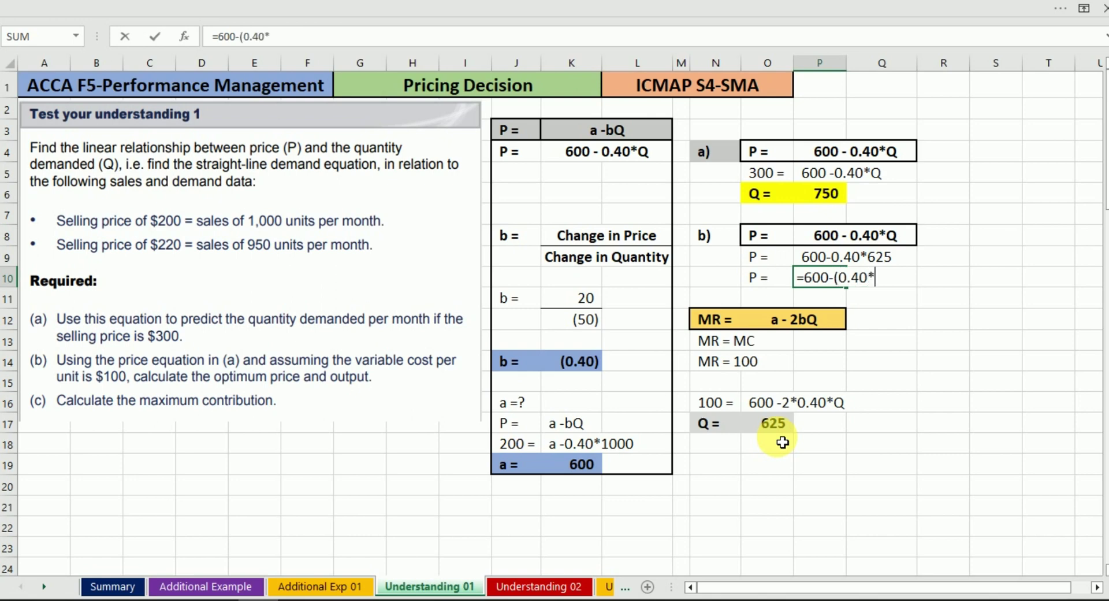
{"action": "type", "text": "625"}
{"action": "key", "text": "Return"}
- Fill the P = 350 cells yellow
{"action": "key", "text": "Up"}
{"action": "key", "text": "shift+Left"}
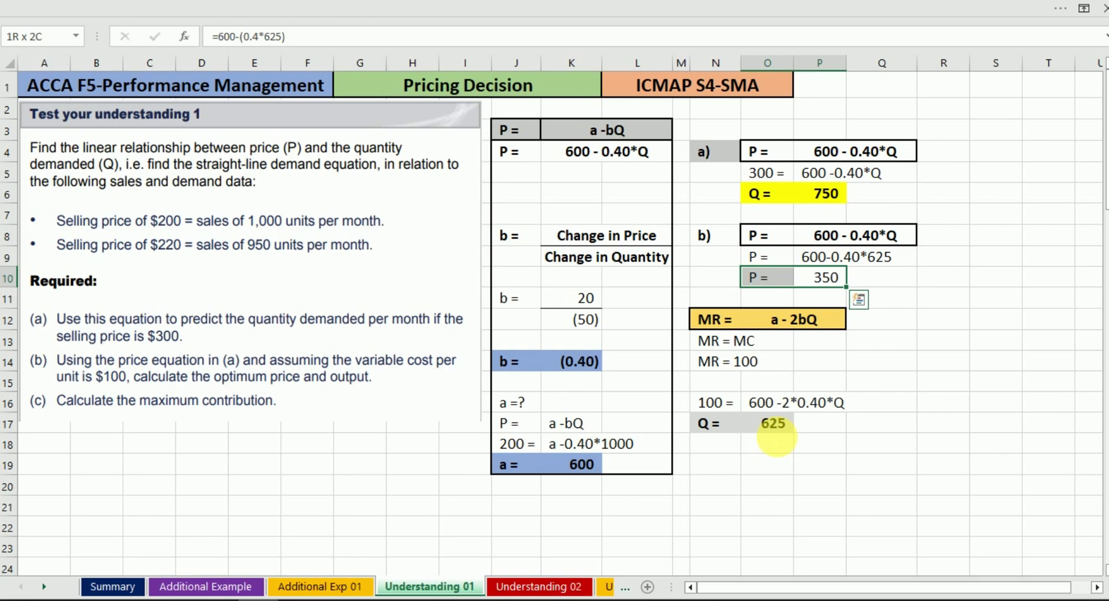
{"action": "key", "text": "alt+h"}
{"action": "key", "text": "h"}
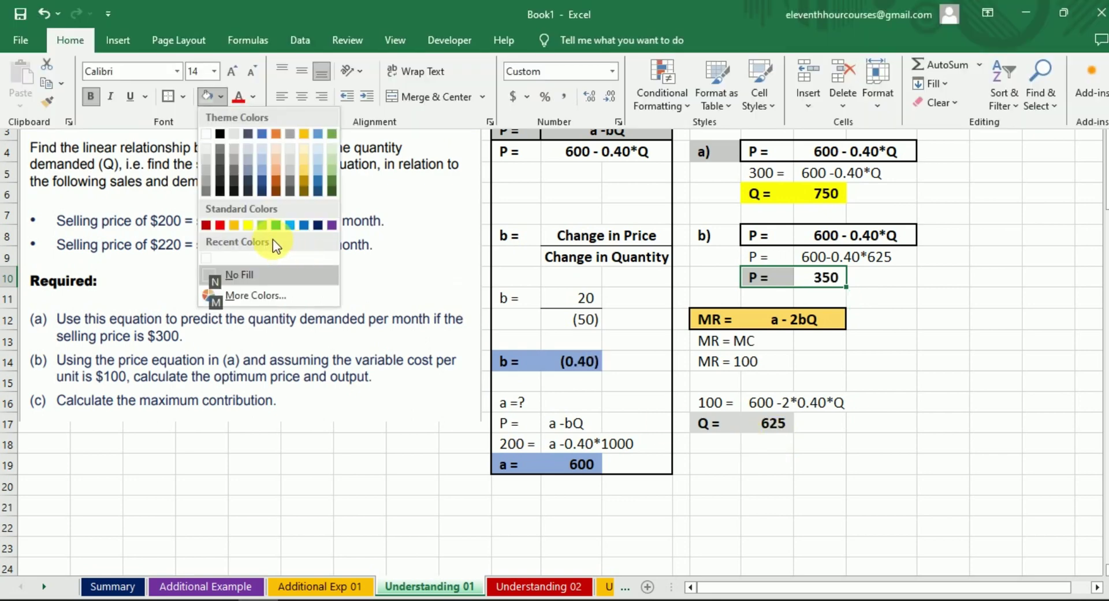
{"action": "left_click", "coordinate": [248, 225]}
{"action": "key", "text": "Left"}
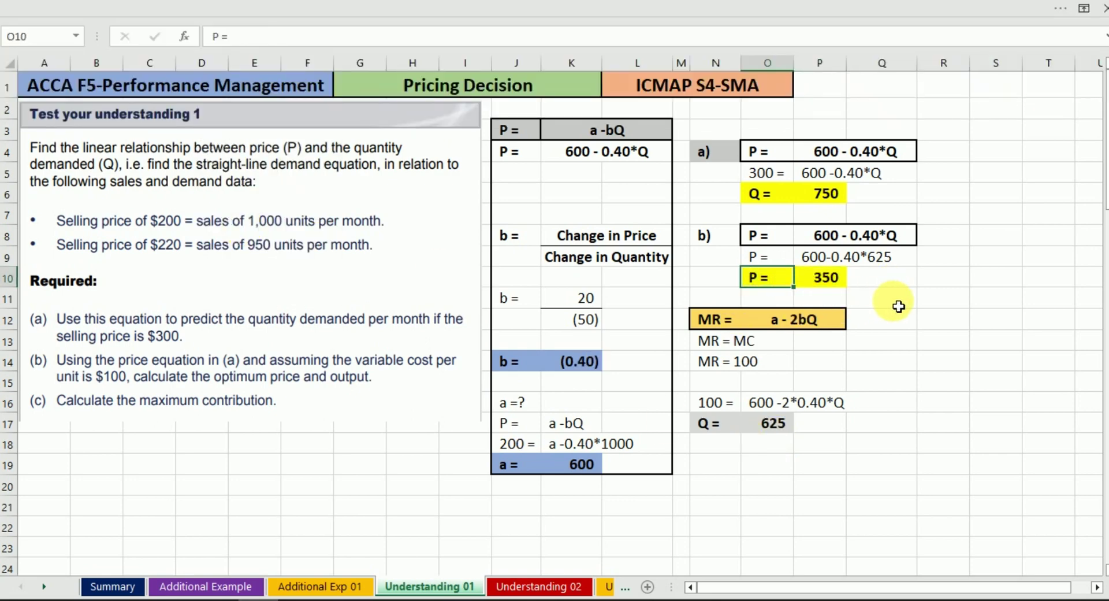
{"action": "left_click", "coordinate": [911, 318]}
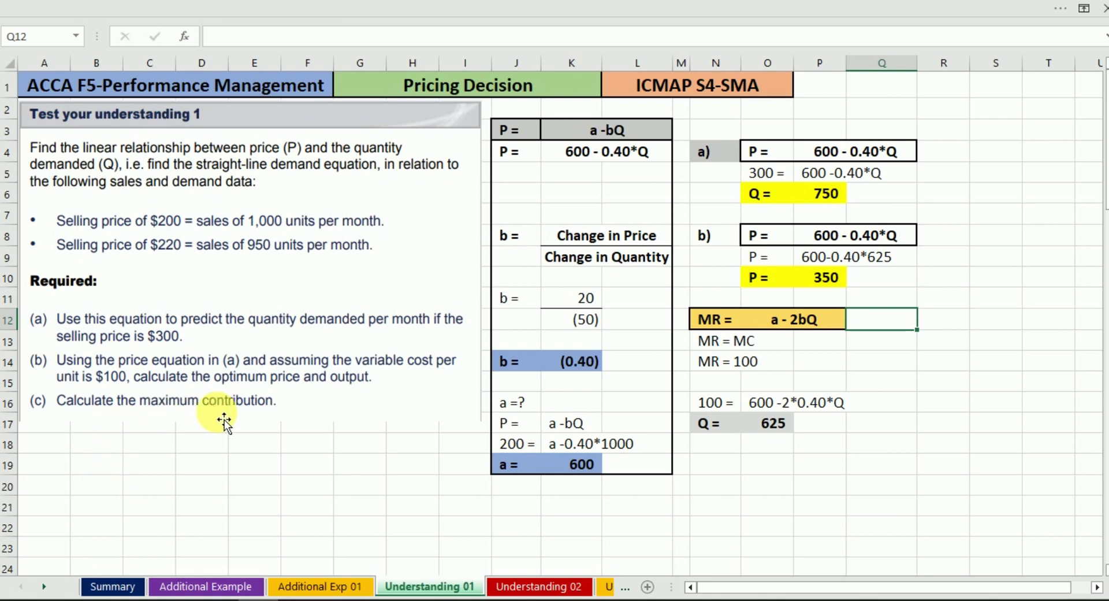
- Enter the 'c )' label and 'Maximum Contribution' heading in row 19 and bold them
{"action": "left_click", "coordinate": [716, 466]}
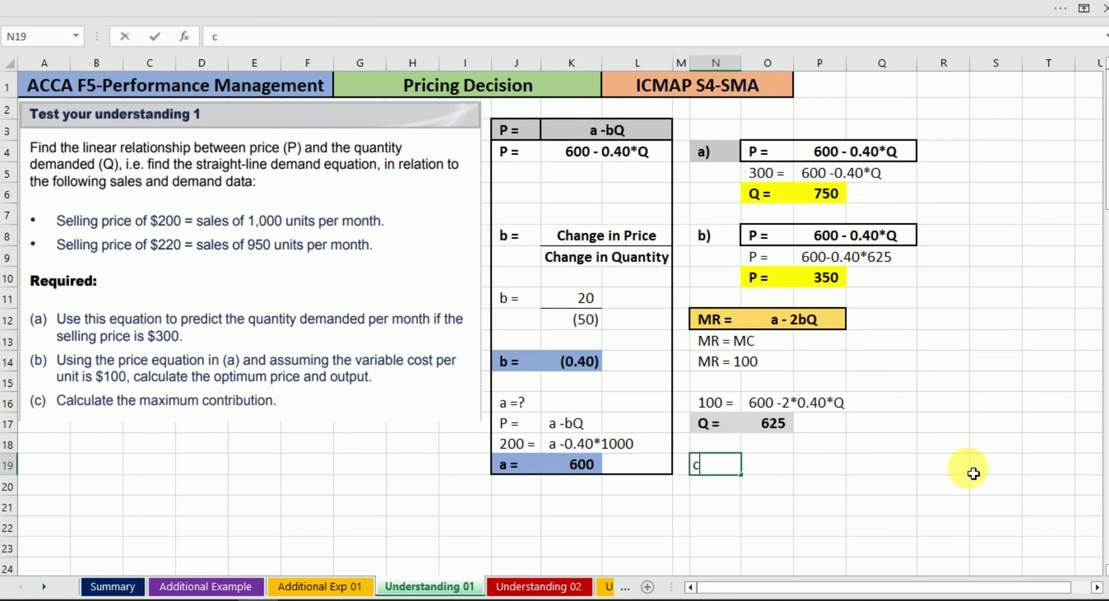
{"action": "key", "text": "Return"}
{"action": "key", "text": "Up"}
{"action": "key", "text": "Right"}
{"action": "type", "text": "Ma"}
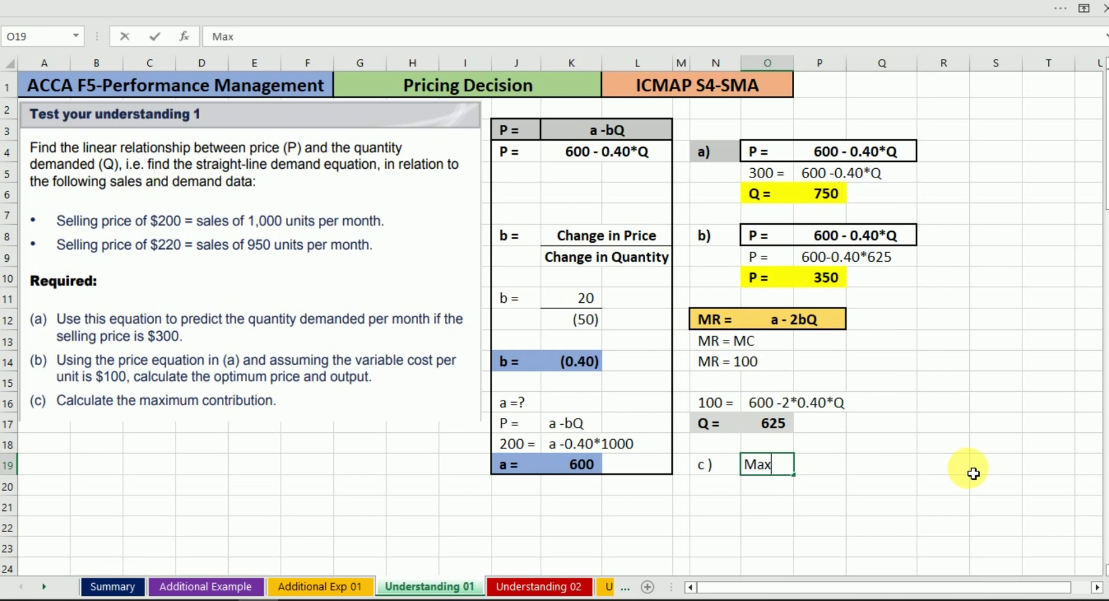
{"action": "type", "text": "ximum "}
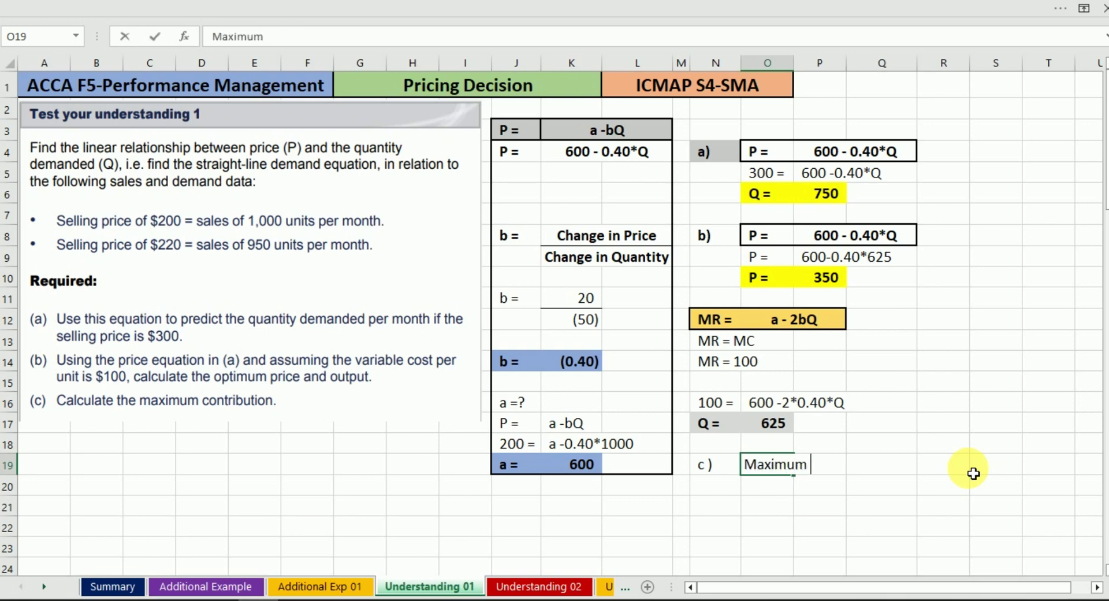
{"action": "type", "text": "Contribution"}
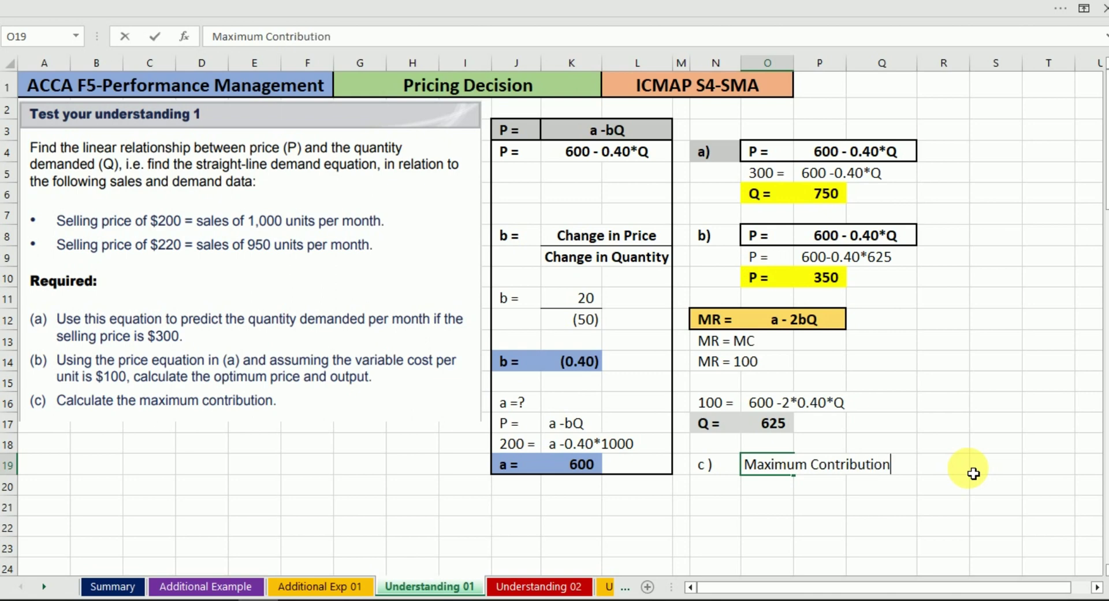
{"action": "key", "text": "Return"}
{"action": "key", "text": "Up"}
{"action": "key", "text": "Left"}
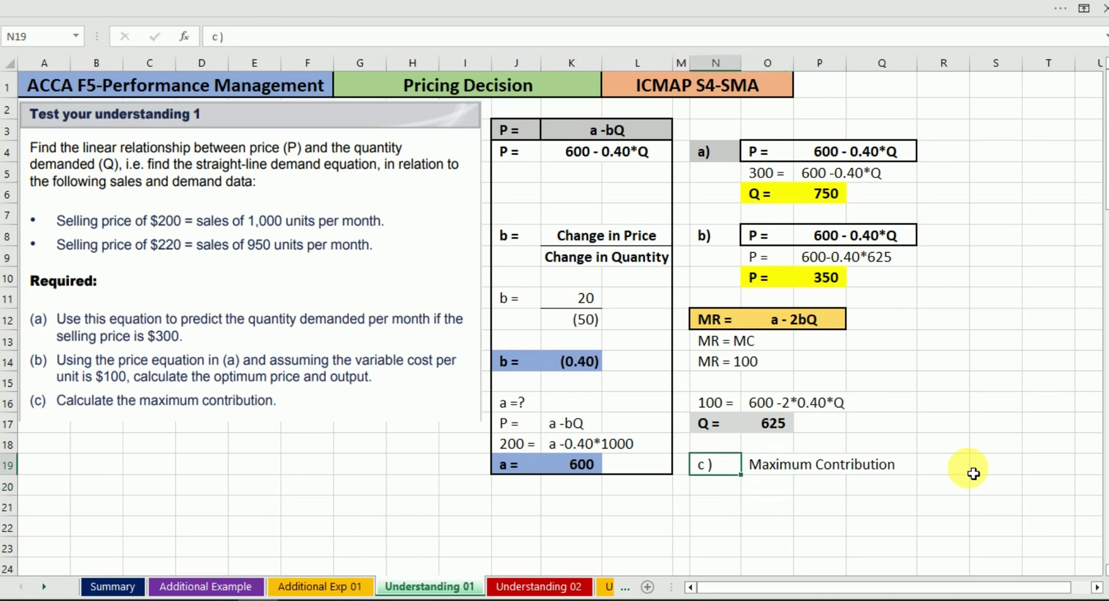
{"action": "key", "text": "shift+Right"}
{"action": "key", "text": "ctrl+b"}
- Merge and centre the heading across O19:Q19 and fill it dark blue-grey
{"action": "key", "text": "Down"}
{"action": "key", "text": "Up"}
{"action": "key", "text": "shift+Right"}
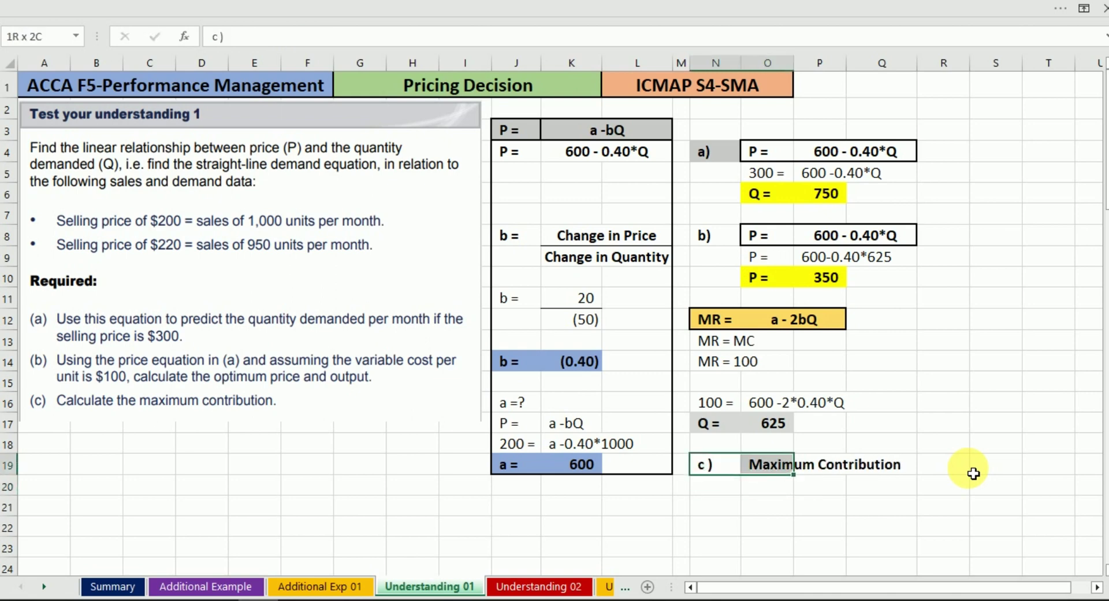
{"action": "key", "text": "shift+Right"}
{"action": "key", "text": "shift+Right"}
{"action": "key", "text": "Right"}
{"action": "key", "text": "shift+Right"}
{"action": "key", "text": "shift+Right"}
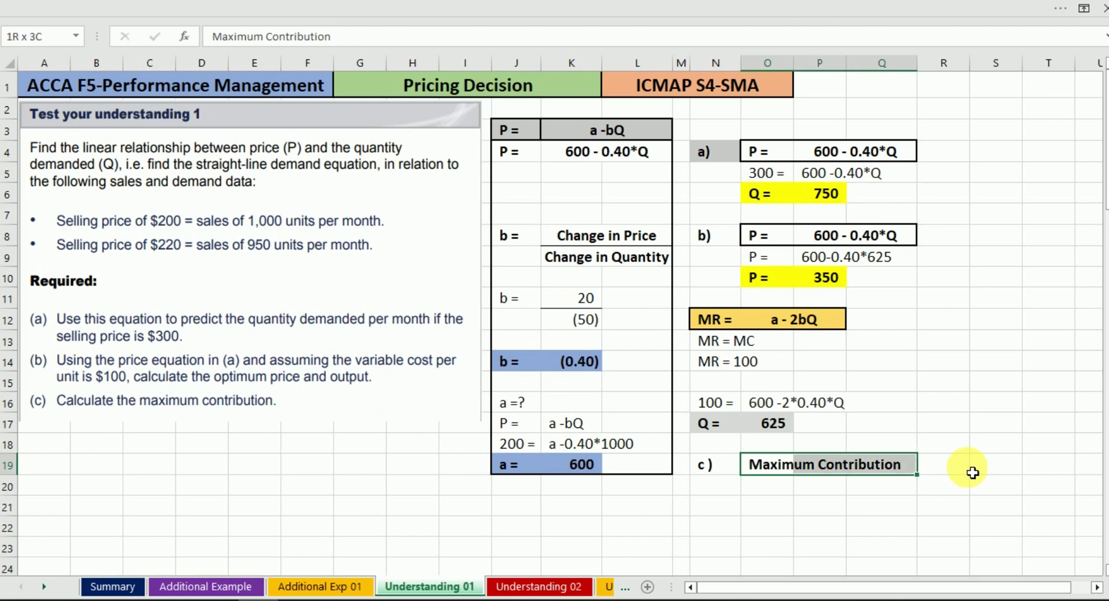
{"action": "key", "text": "alt"}
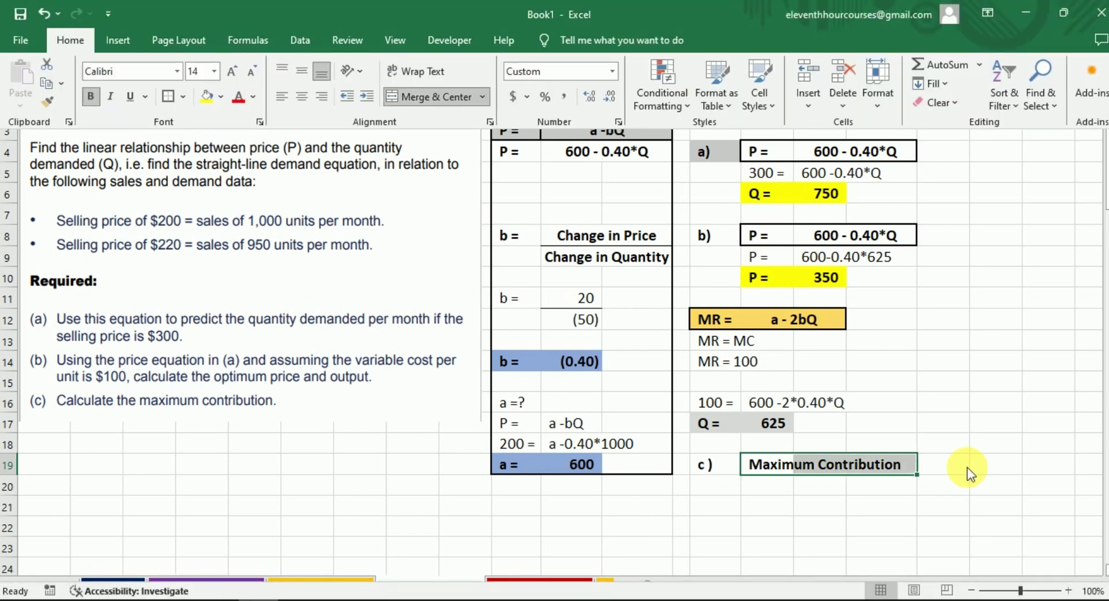
{"action": "key", "text": "h"}
{"action": "key", "text": "m"}
{"action": "key", "text": "c"}
{"action": "key", "text": "alt+h"}
{"action": "key", "text": "h"}
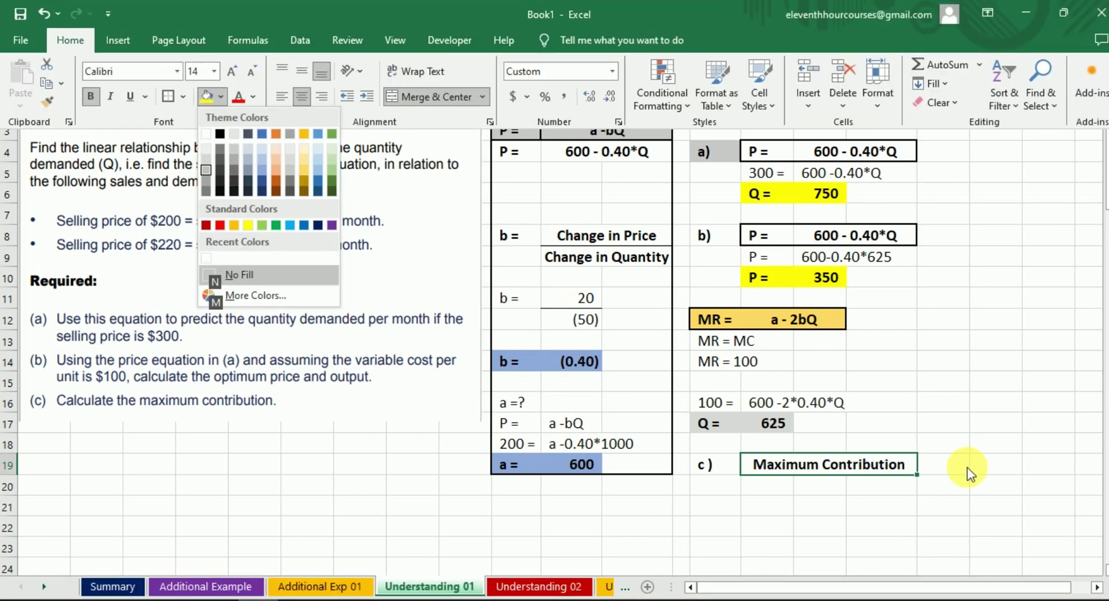
{"action": "key", "text": "Right"}
{"action": "key", "text": "Right"}
{"action": "key", "text": "Right"}
{"action": "key", "text": "Return"}
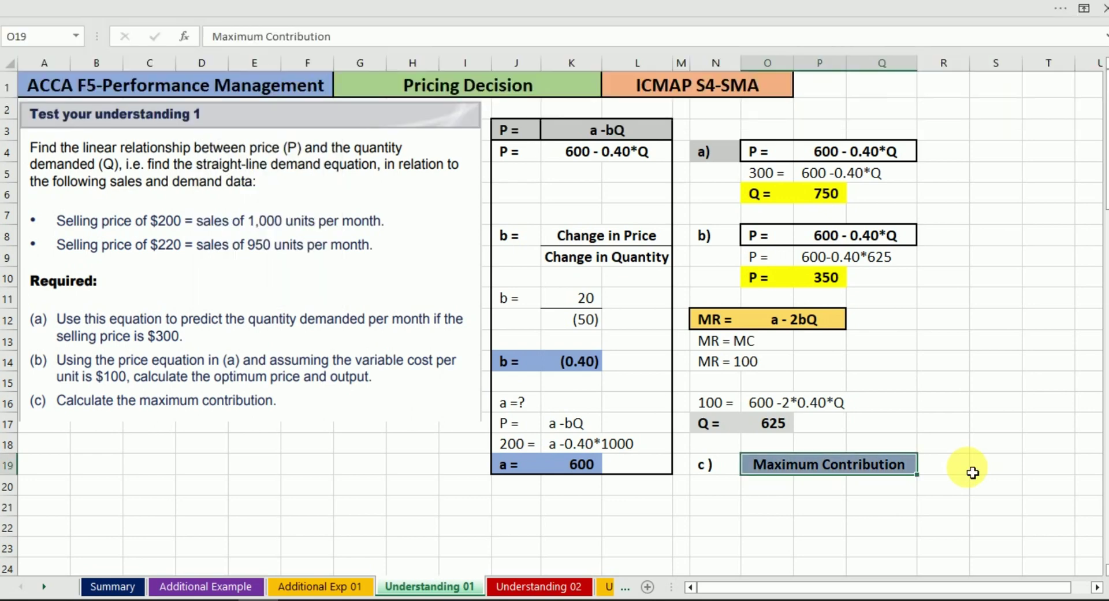
{"action": "key", "text": "Left"}
{"action": "key", "text": "Down"}
{"action": "key", "text": "Right"}
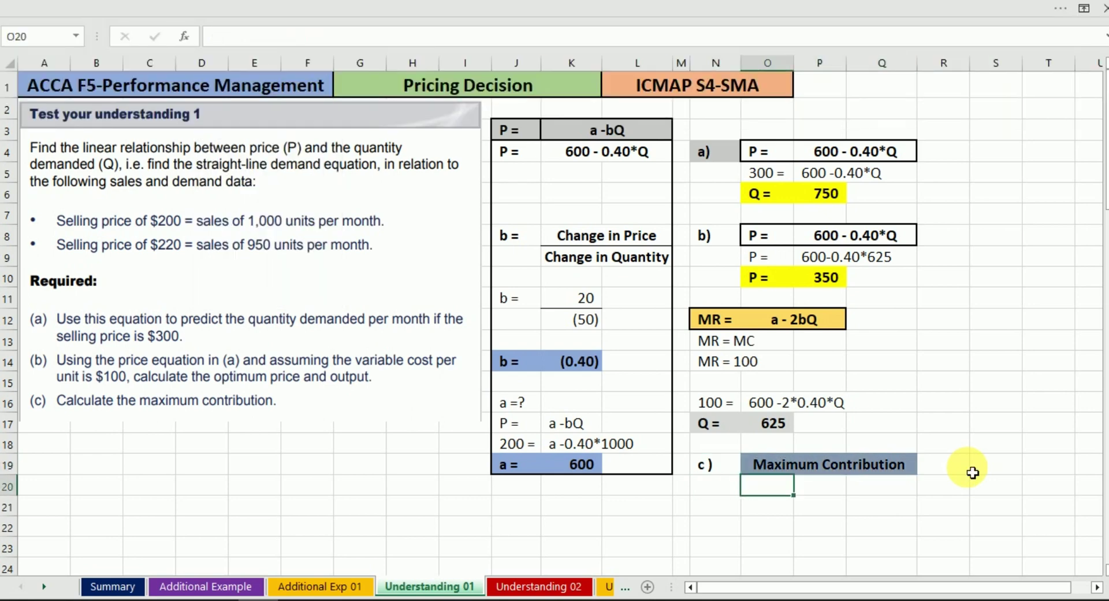
- Add the SP row linked to the optimum price cell, showing 350
{"action": "type", "text": "SP"}
{"action": "key", "text": "Return"}
{"action": "key", "text": "Right"}
{"action": "key", "text": "Right"}
{"action": "key", "text": "Up"}
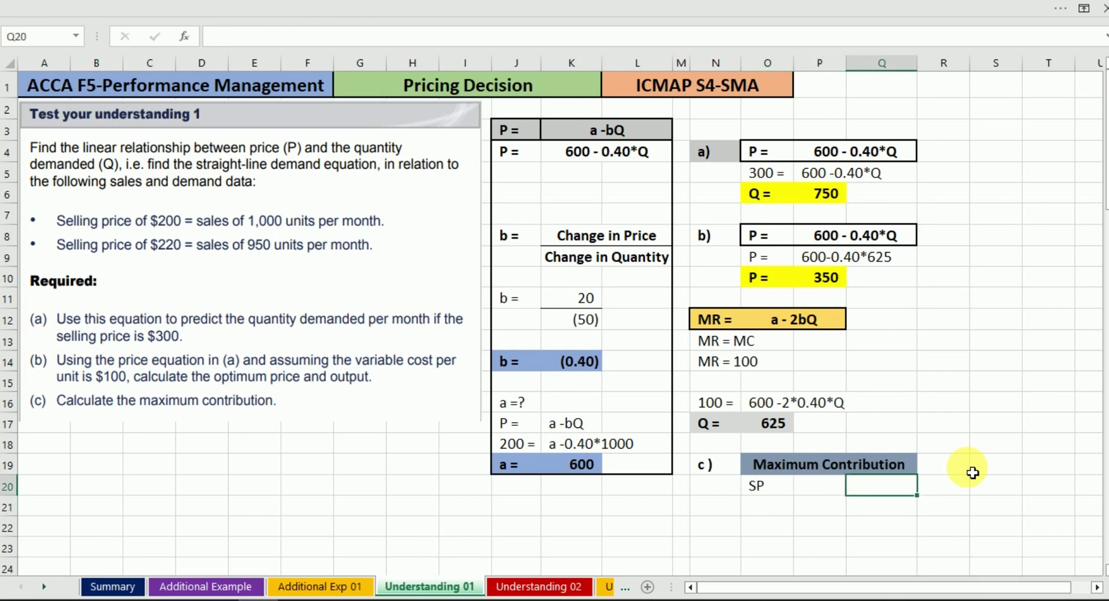
{"action": "type", "text": "="}
{"action": "left_click", "coordinate": [823, 278]}
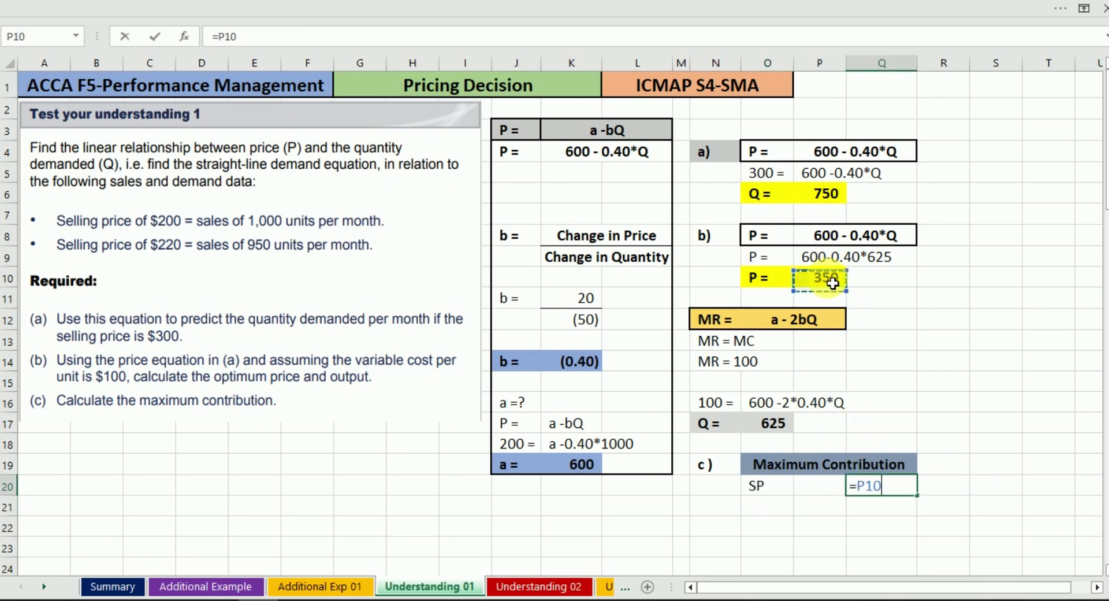
{"action": "key", "text": "Return"}
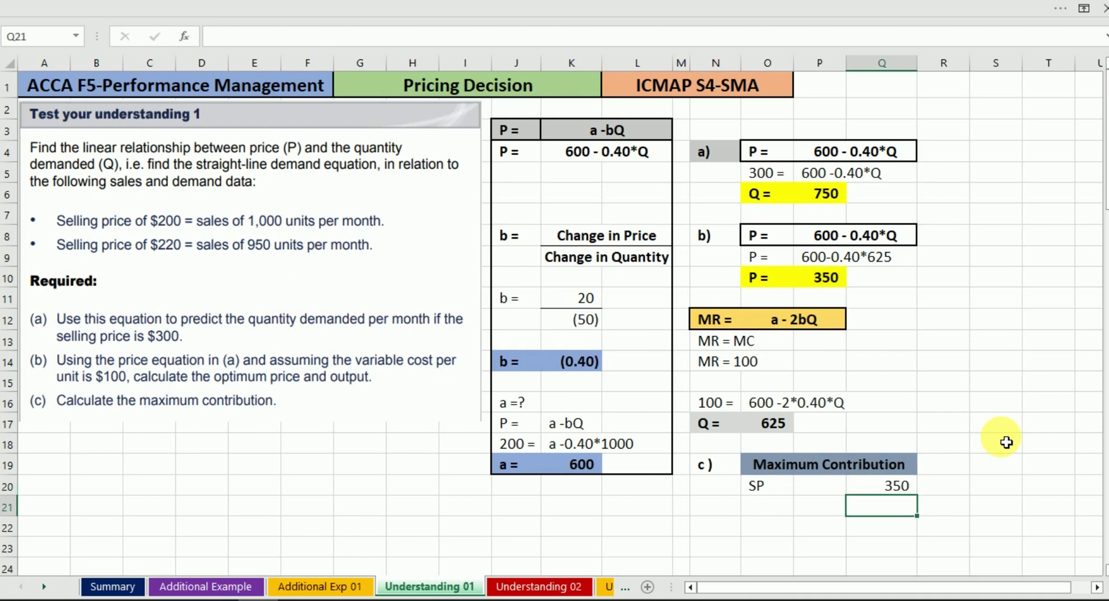
- Add the VC row with =-100
{"action": "key", "text": "Left"}
{"action": "key", "text": "Left"}
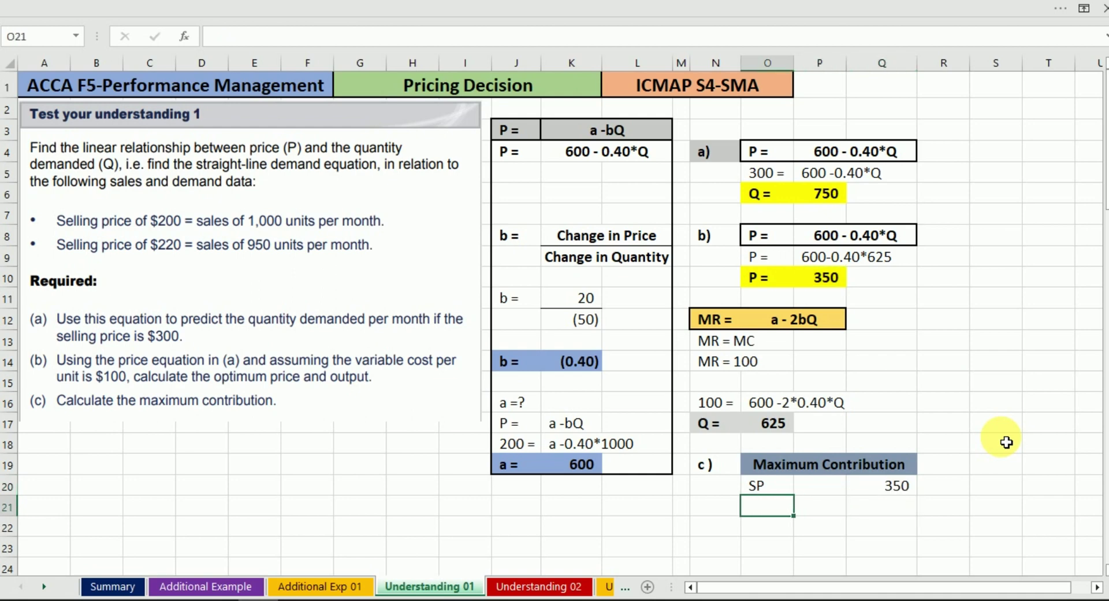
{"action": "type", "text": "VC"}
{"action": "key", "text": "Right"}
{"action": "key", "text": "Right"}
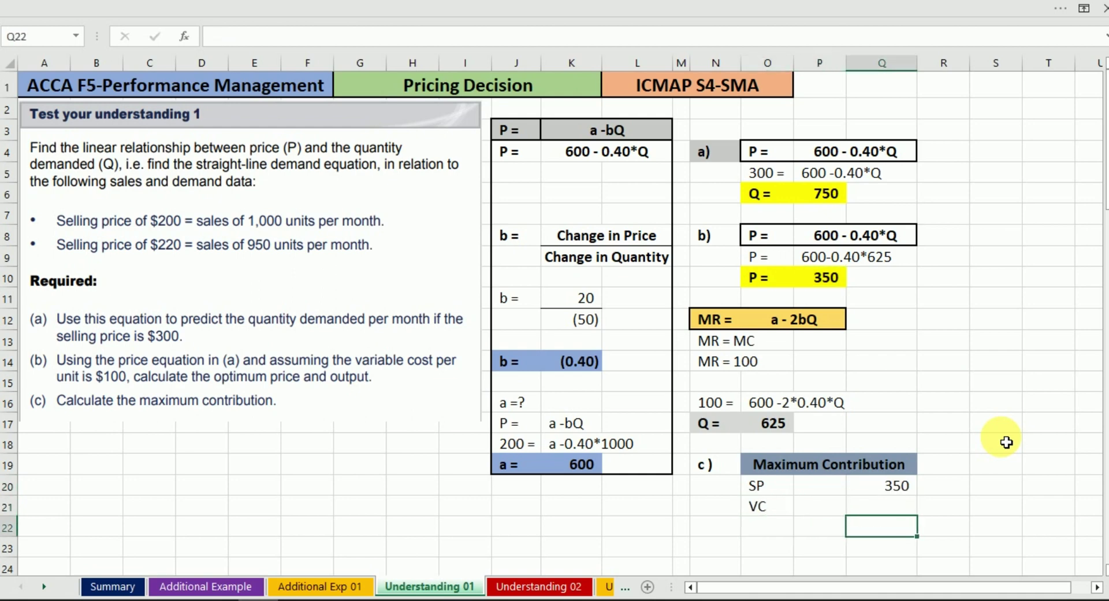
{"action": "type", "text": "=-"}
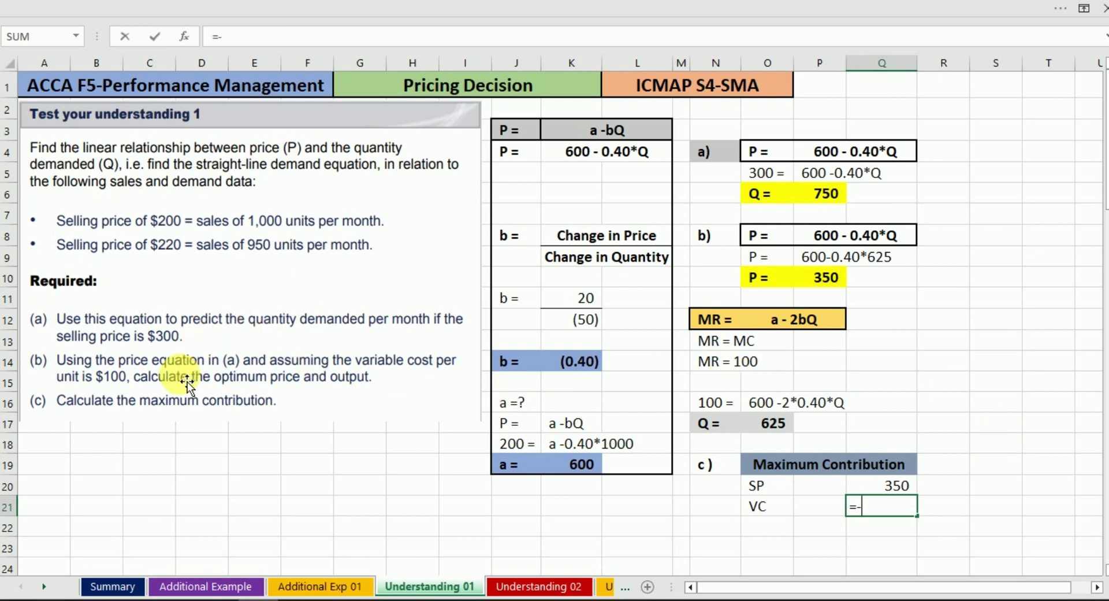
{"action": "type", "text": "100"}
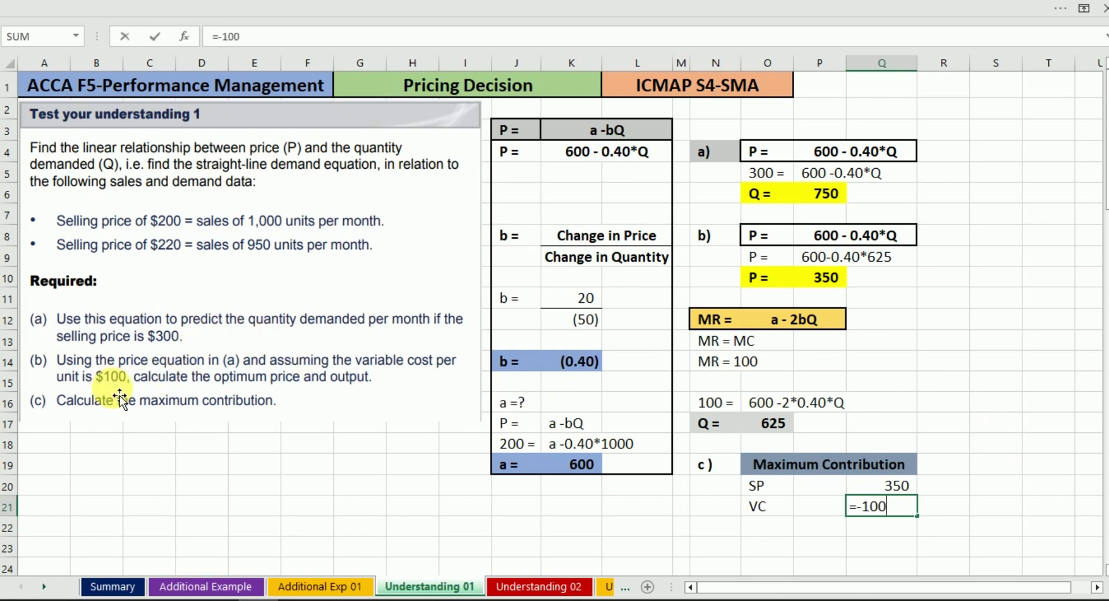
{"action": "key", "text": "Return"}
- Total the contribution with =SUM(Q20:Q21), giving a bold 250
{"action": "key", "text": "Up"}
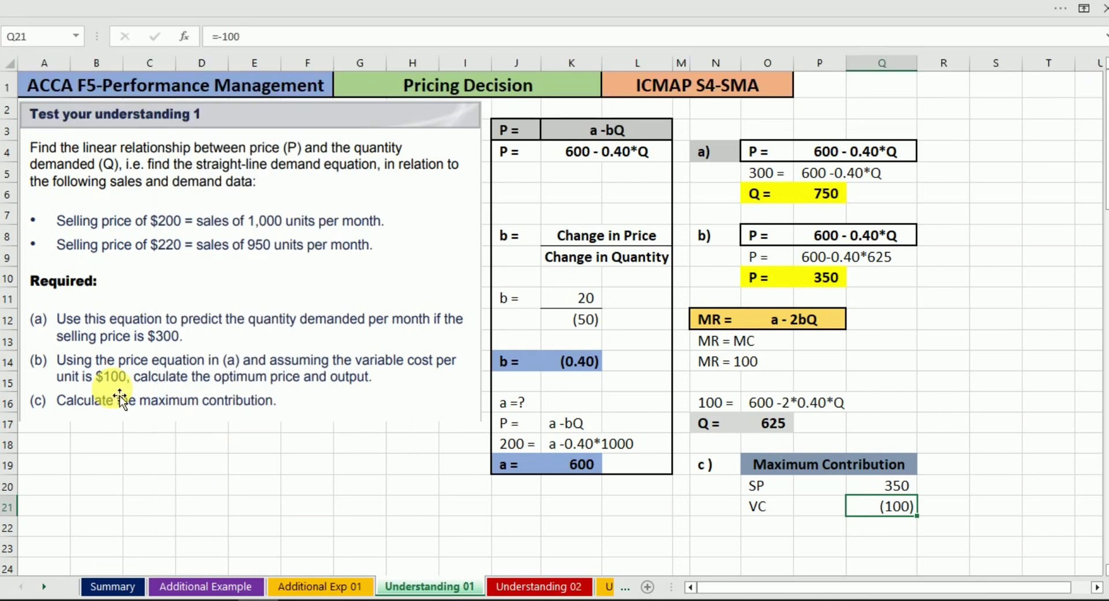
{"action": "key", "text": "Down"}
{"action": "type", "text": "=SUM("}
{"action": "key", "text": "Up"}
{"action": "key", "text": "shift+Up"}
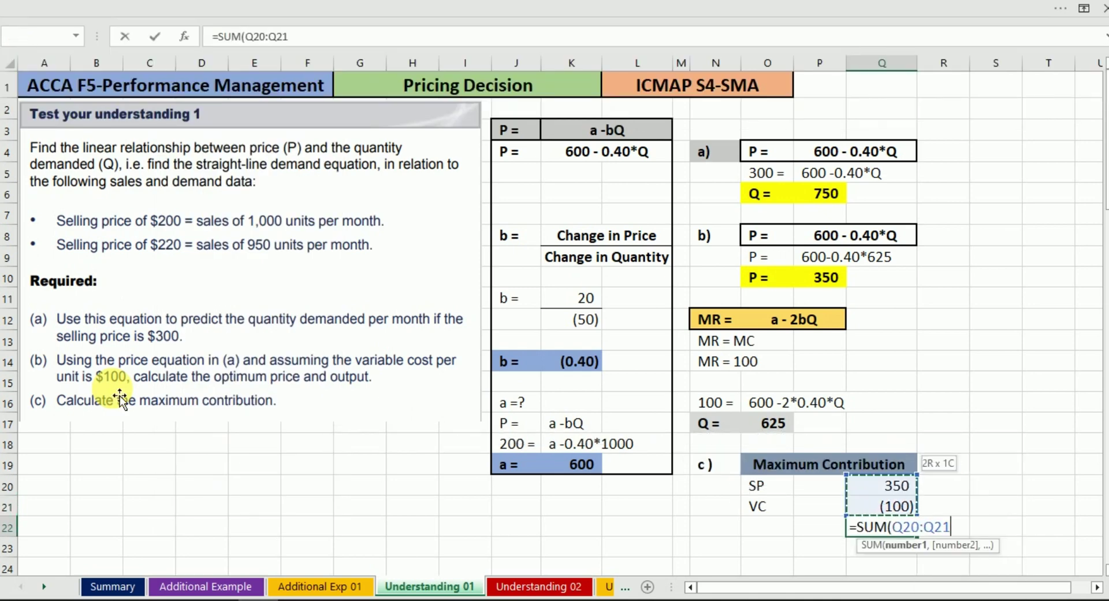
{"action": "key", "text": "Return"}
{"action": "key", "text": "Up"}
{"action": "key", "text": "Up"}
{"action": "key", "text": "Up"}
{"action": "key", "text": "Down"}
{"action": "key", "text": "Down"}
{"action": "key", "text": "ctrl+b"}
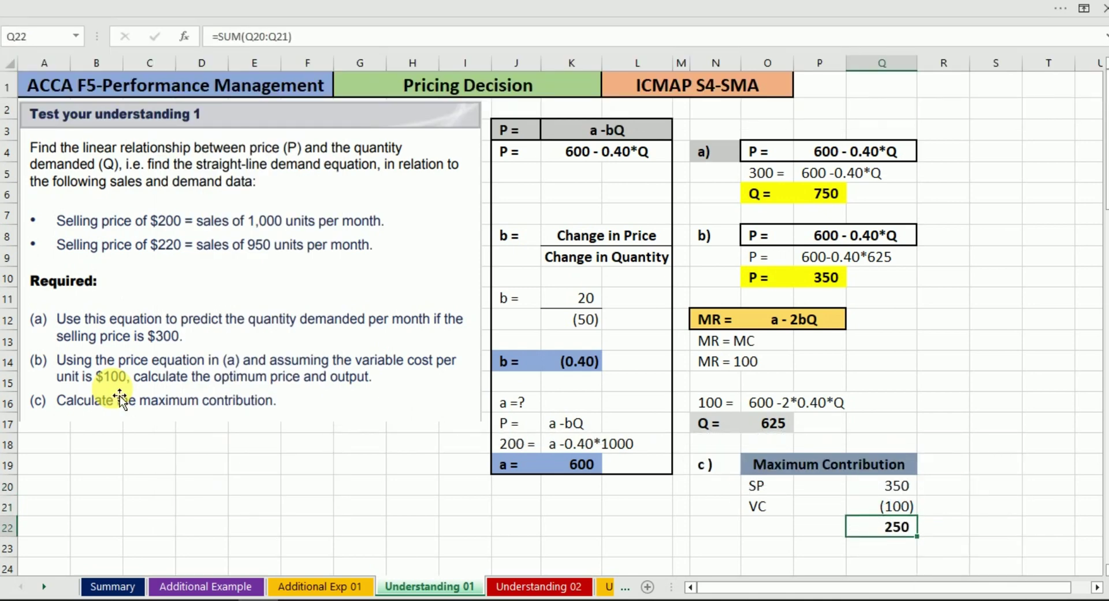
- Label the row 'CM', bold and centred
{"action": "key", "text": "Left"}
{"action": "key", "text": "Left"}
{"action": "type", "text": "CM"}
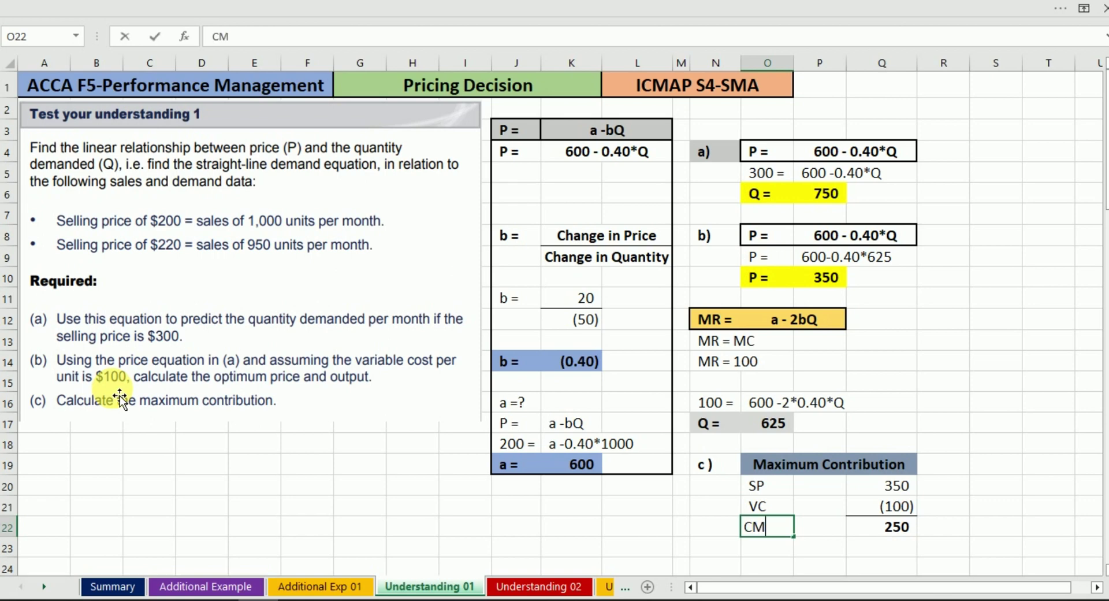
{"action": "key", "text": "Return"}
{"action": "key", "text": "Up"}
{"action": "key", "text": "ctrl+b"}
{"action": "key", "text": "Down"}
{"action": "key", "text": "Up"}
{"action": "key", "text": "alt+h"}
{"action": "key", "text": "a"}
{"action": "key", "text": "c"}
- Add the 'Units' label in O23
{"action": "key", "text": "Down"}
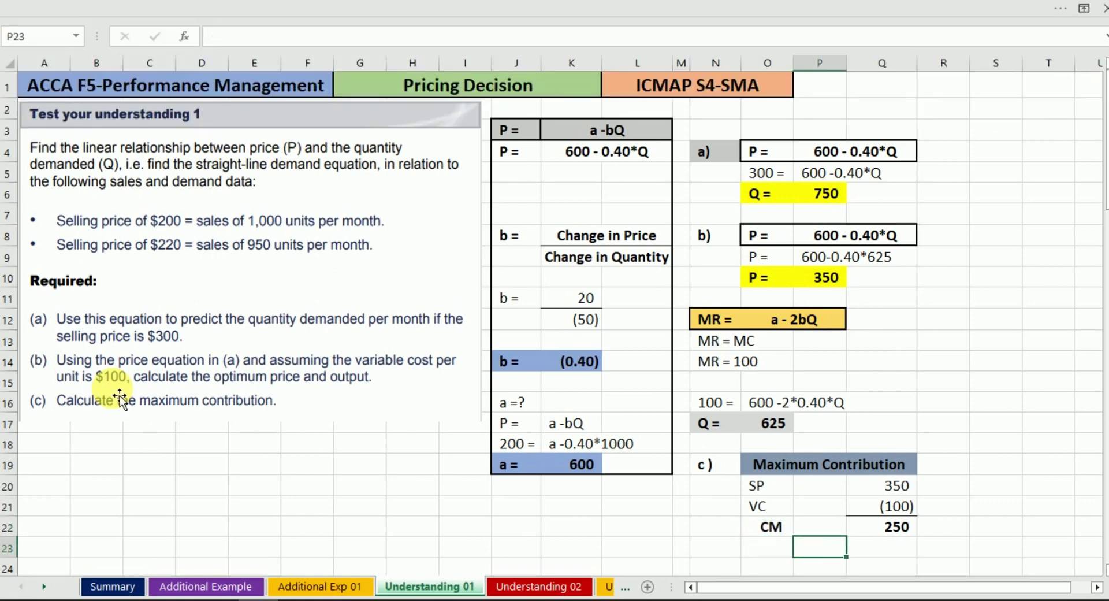
{"action": "type", "text": "Units"}
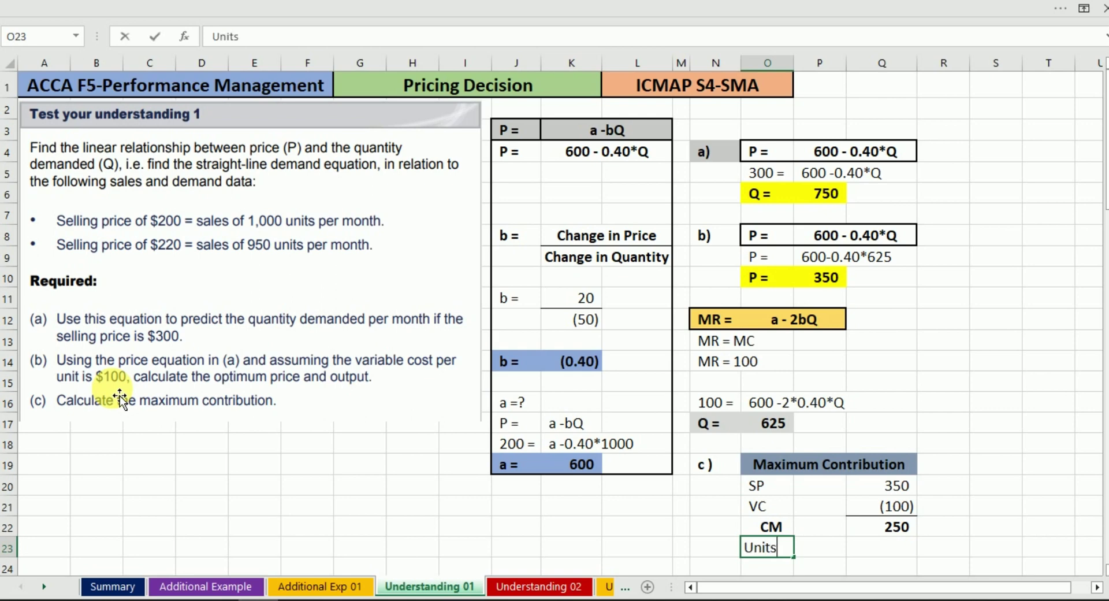
{"action": "key", "text": "Return"}
{"action": "key", "text": "Up"}
{"action": "key", "text": "Right"}
{"action": "key", "text": "Right"}
- Enter 625 as the units value in Q23
{"action": "type", "text": "="}
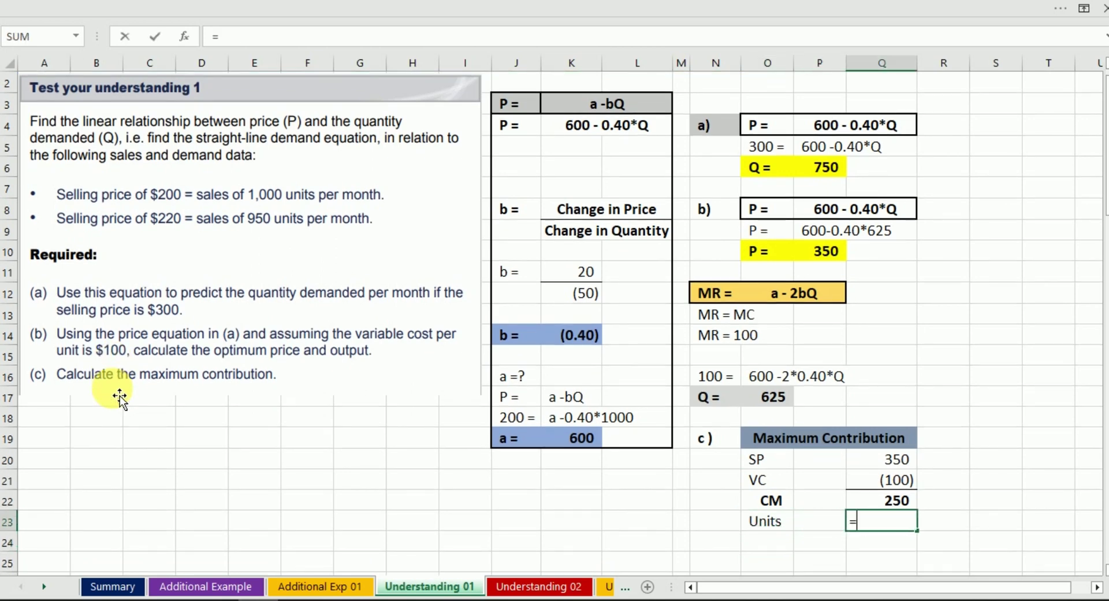
{"action": "key", "text": "Escape"}
{"action": "scroll", "coordinate": [1002, 531], "scroll_direction": "up", "scroll_amount": 1}
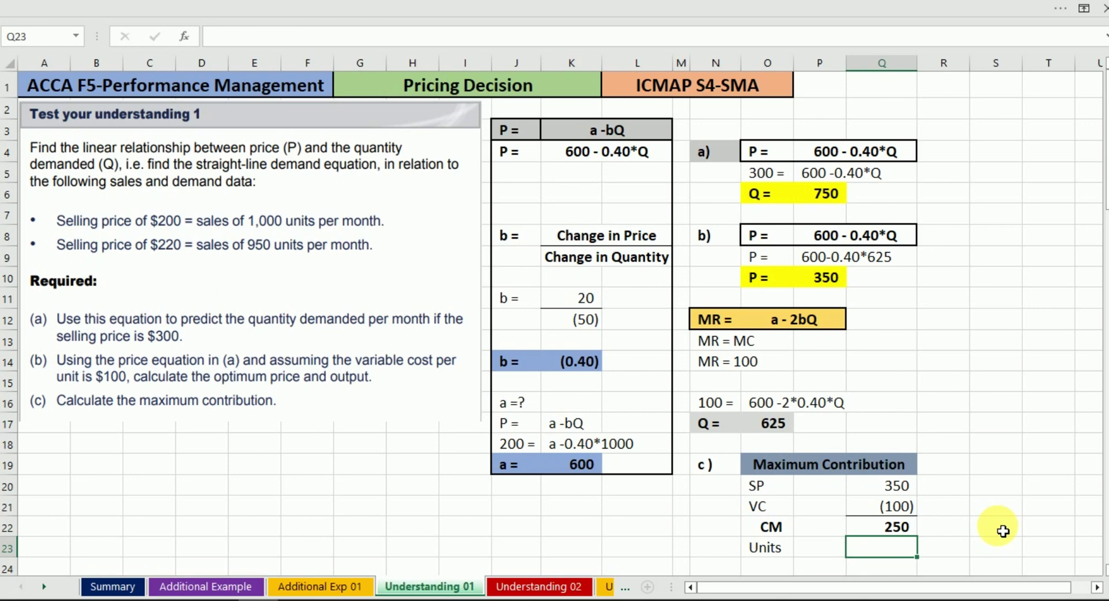
{"action": "type", "text": "625"}
{"action": "key", "text": "Return"}
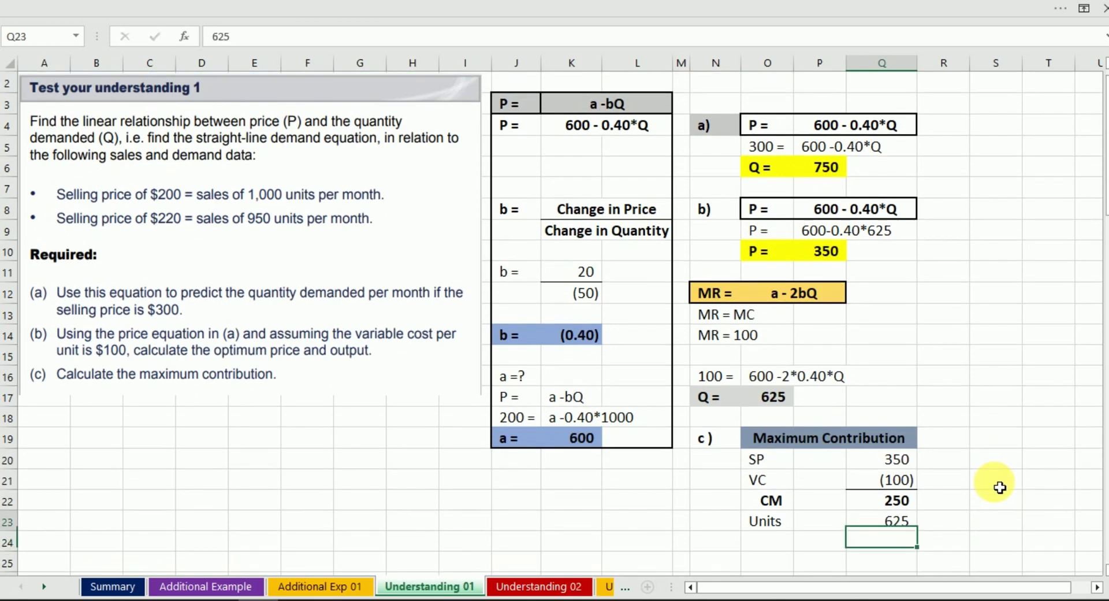
{"action": "key", "text": "Up"}
{"action": "key", "text": "Down"}
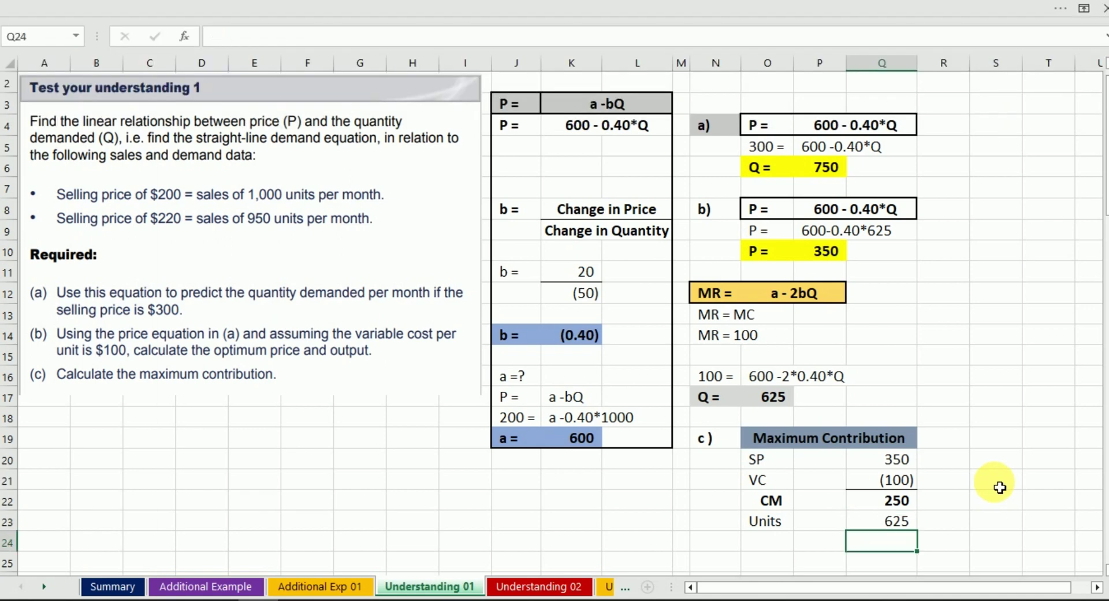
- Calculate total contribution as =Q22*Q23, giving 156,250, and make it bold
{"action": "type", "text": "="}
{"action": "key", "text": "Up"}
{"action": "key", "text": "Up"}
{"action": "type", "text": "*"}
{"action": "key", "text": "Up"}
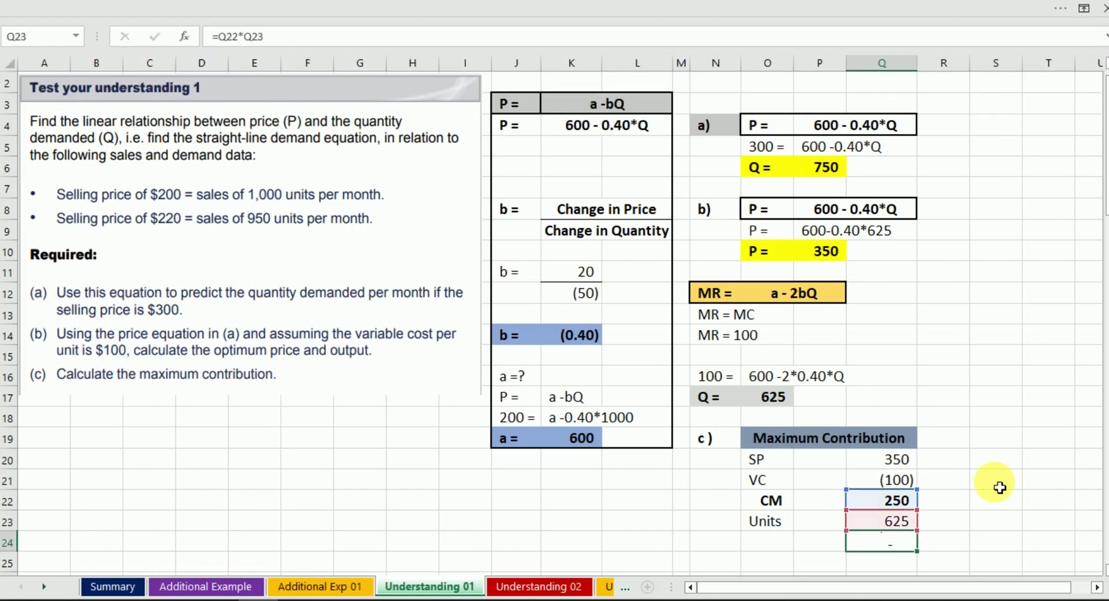
{"action": "key", "text": "ctrl+Return"}
{"action": "key", "text": "ctrl+b"}
- Add a bold 'Total Contribution' label in O24 beside the total
{"action": "key", "text": "Left"}
{"action": "key", "text": "Left"}
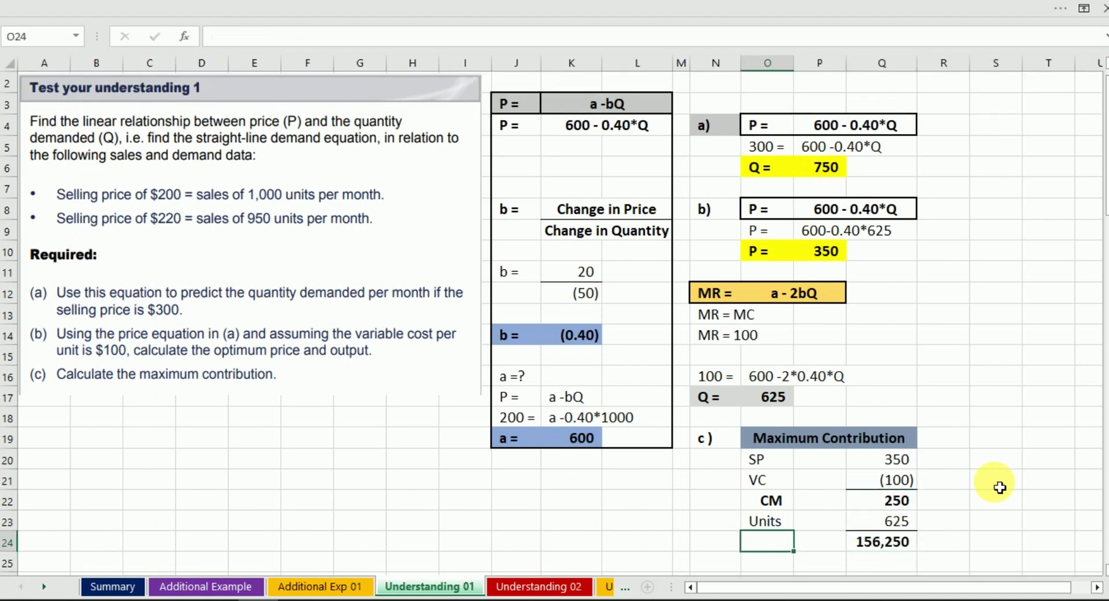
{"action": "type", "text": "Total COntribution"}
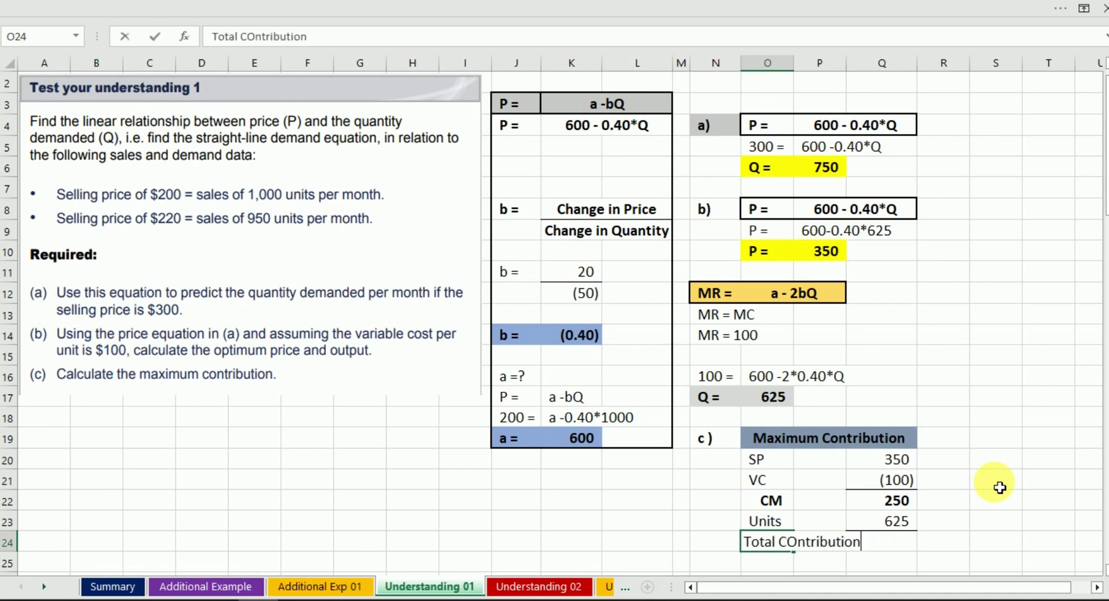
{"action": "key", "text": "ctrl+Return"}
{"action": "key", "text": "ctrl+b"}
{"action": "key", "text": "Right"}
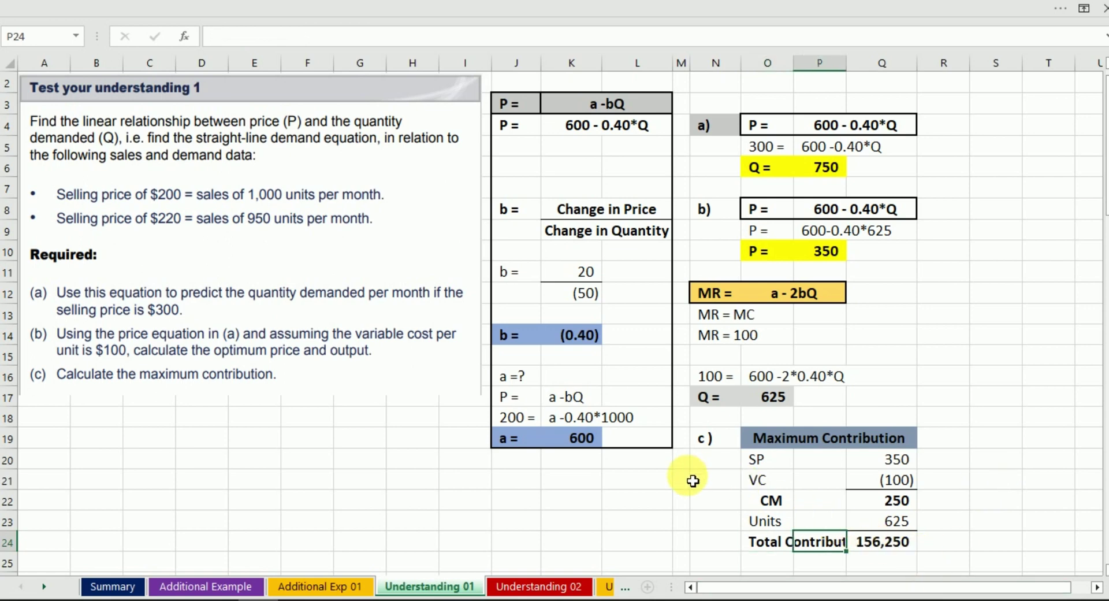
{"action": "left_click_drag", "start_coordinate": [712, 128], "coordinate": [917, 551]}
- Apply an outside border around the answer block N4:Q24, covering parts a) to c)
{"action": "key", "text": "alt+h"}
{"action": "key", "text": "b"}
{"action": "key", "text": "s"}
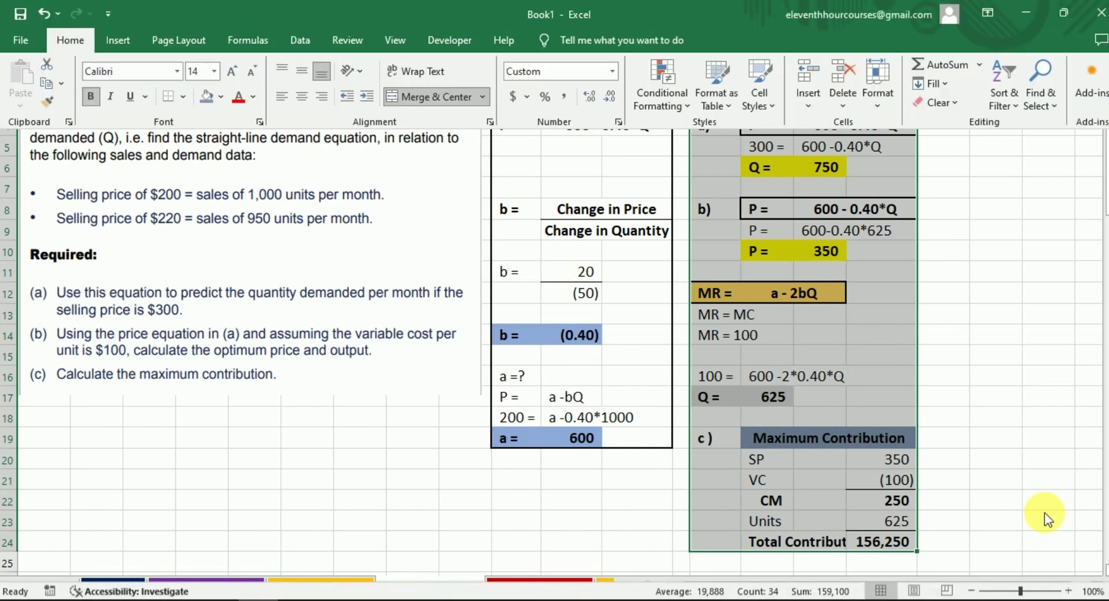
{"action": "key", "text": "Left"}
{"action": "key", "text": "Down"}
{"action": "key", "text": "Right"}
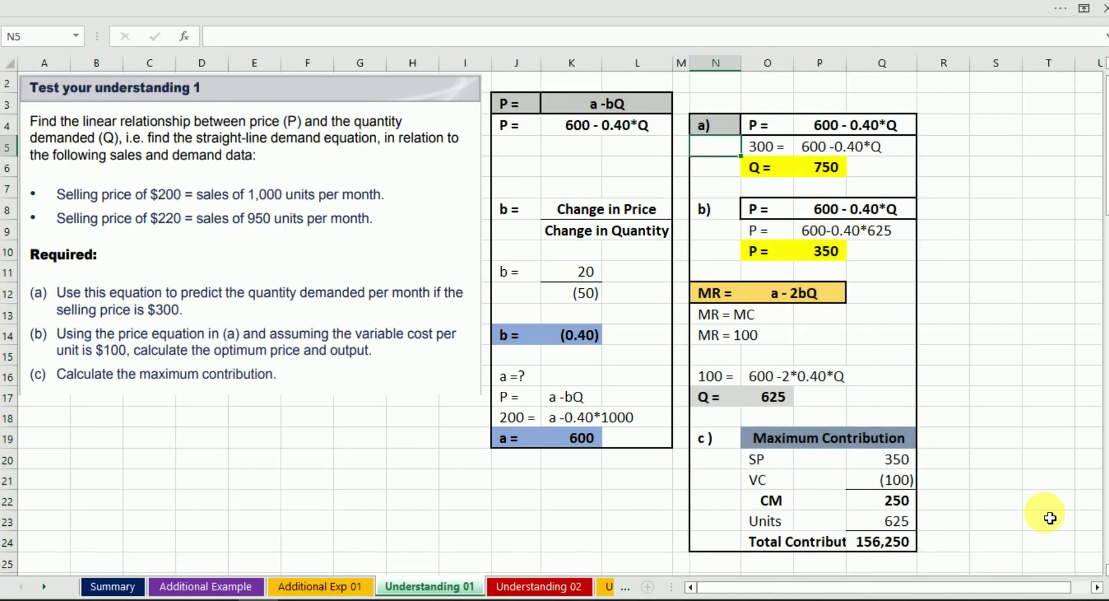